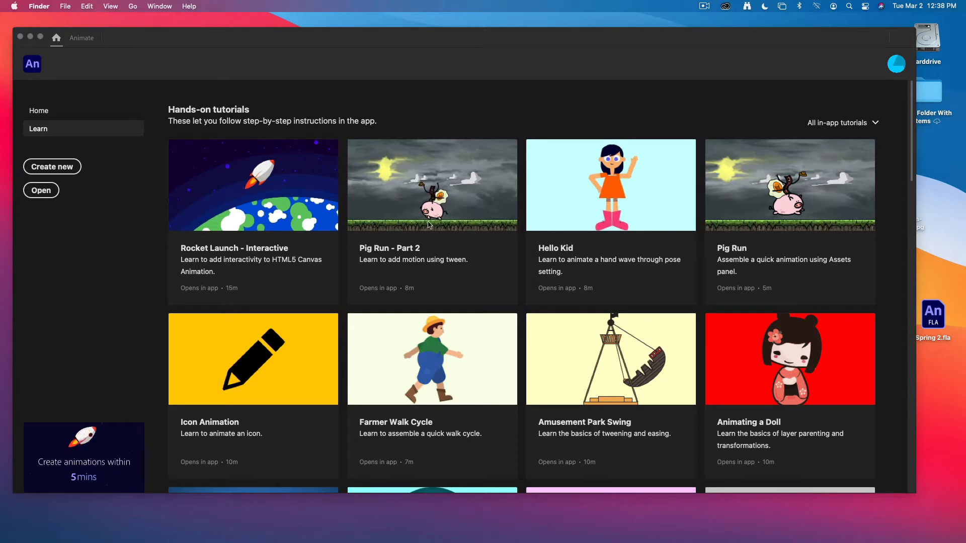
- Create a 1280 x 720 HD character animation document for HTML5 Canvas at 30 fps and view its stage at 50%
left_click(59, 172)
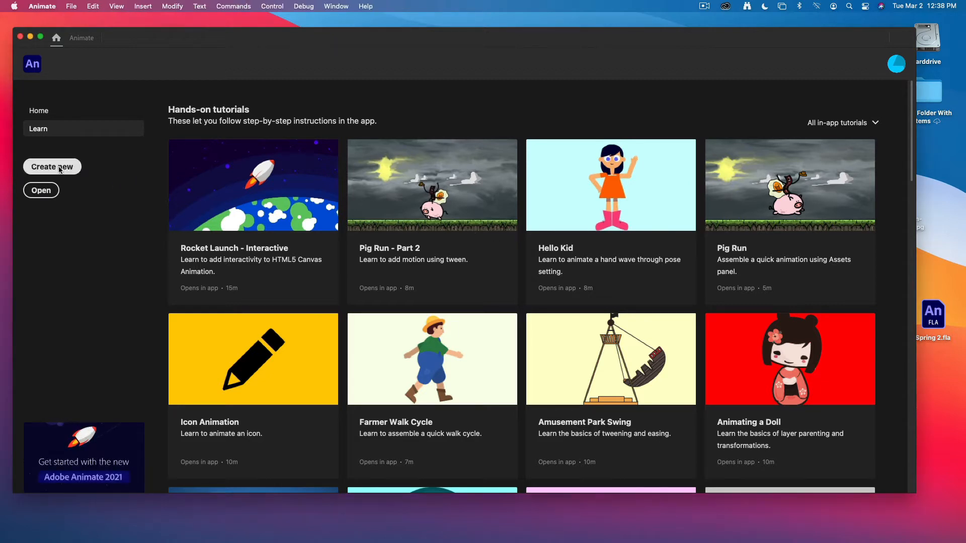
left_click(59, 170)
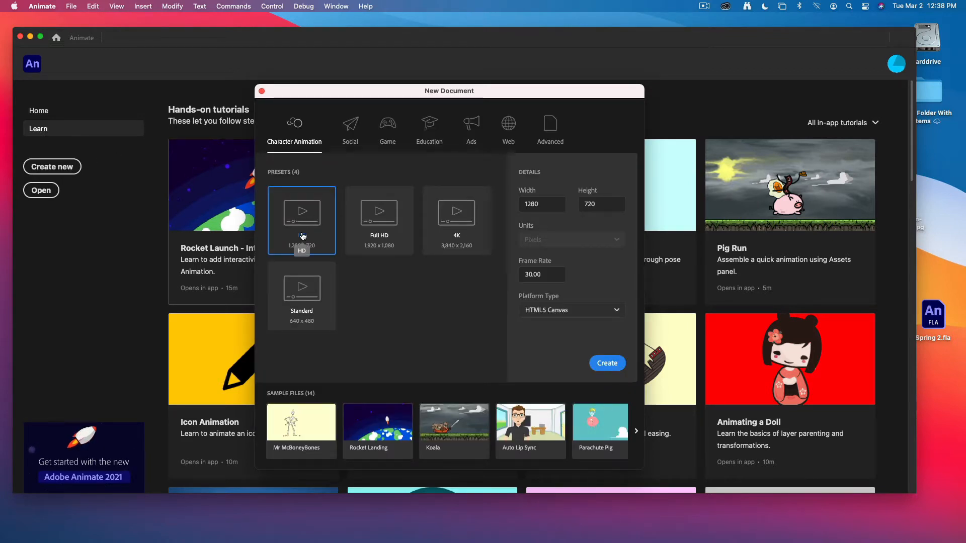
left_click(609, 363)
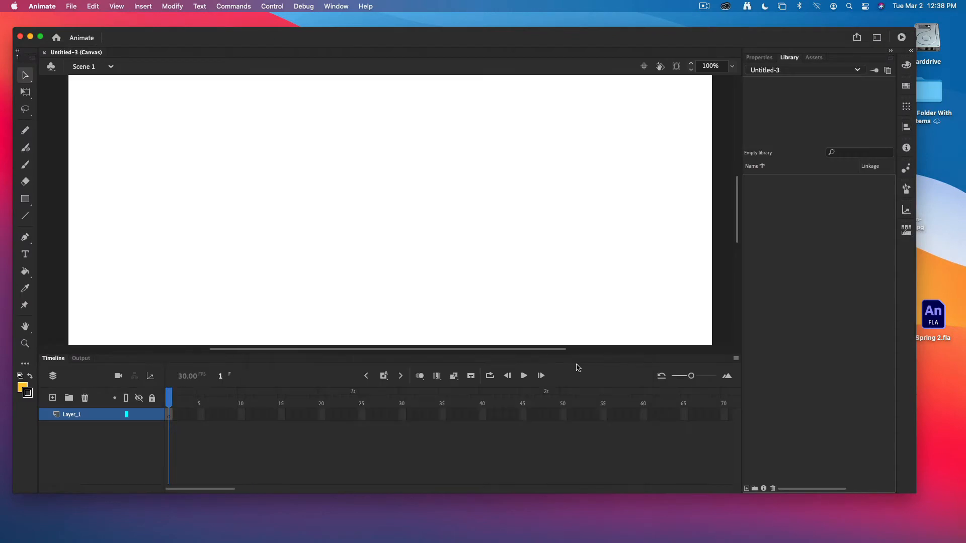
left_click(732, 66)
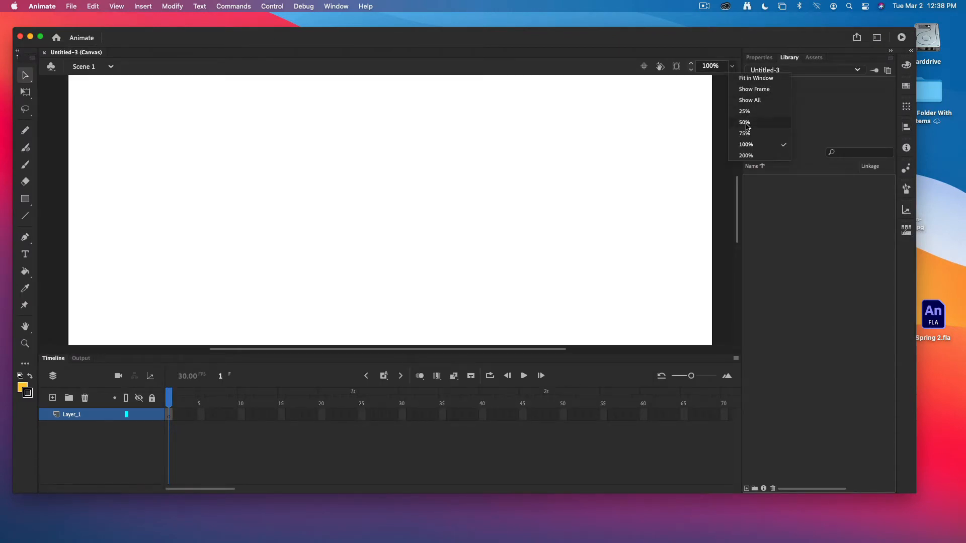
left_click(746, 122)
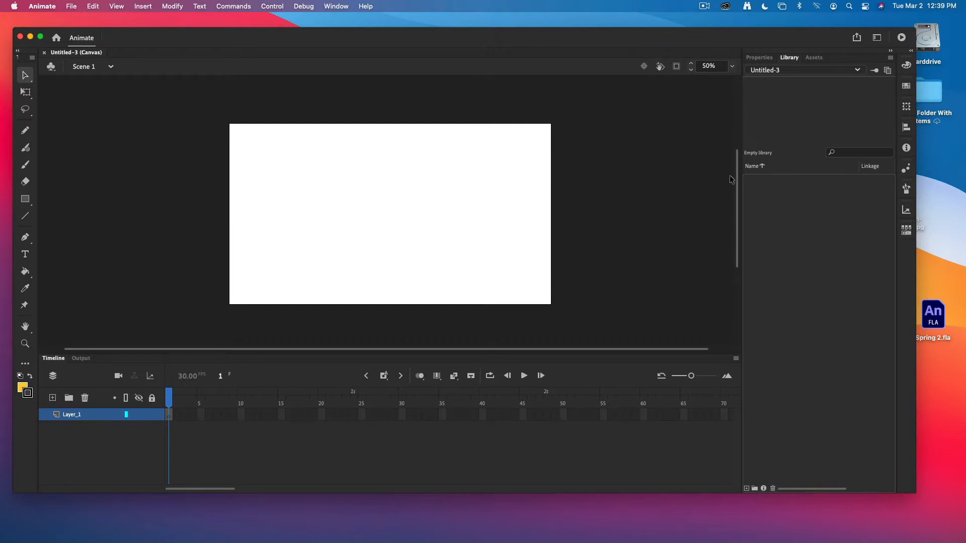
left_click(763, 60)
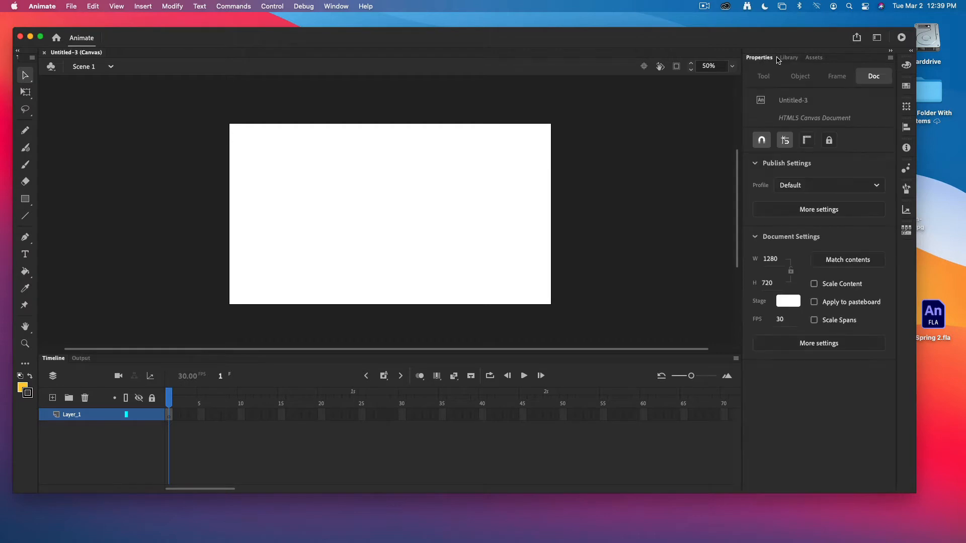
left_click(789, 58)
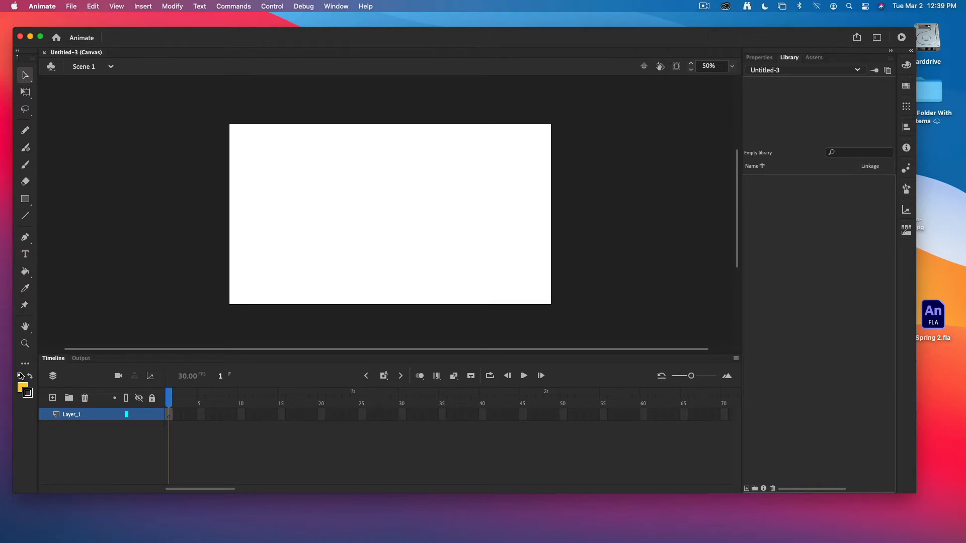
left_click(25, 366)
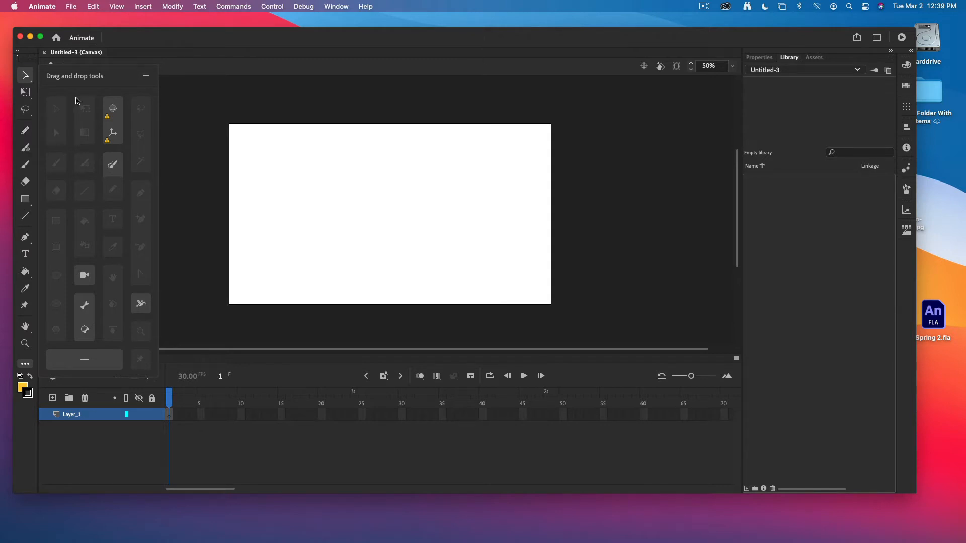
left_click(190, 243)
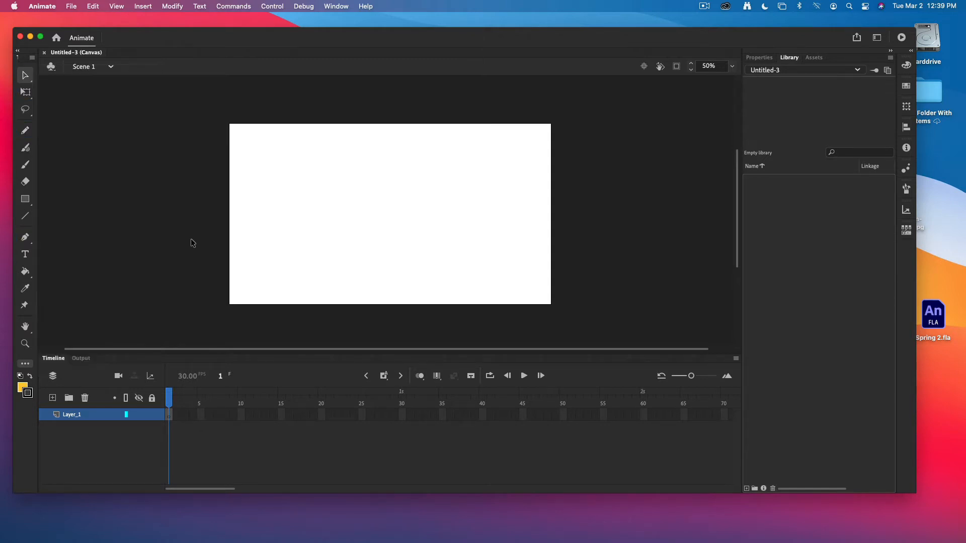
left_click(26, 92)
left_click(28, 218)
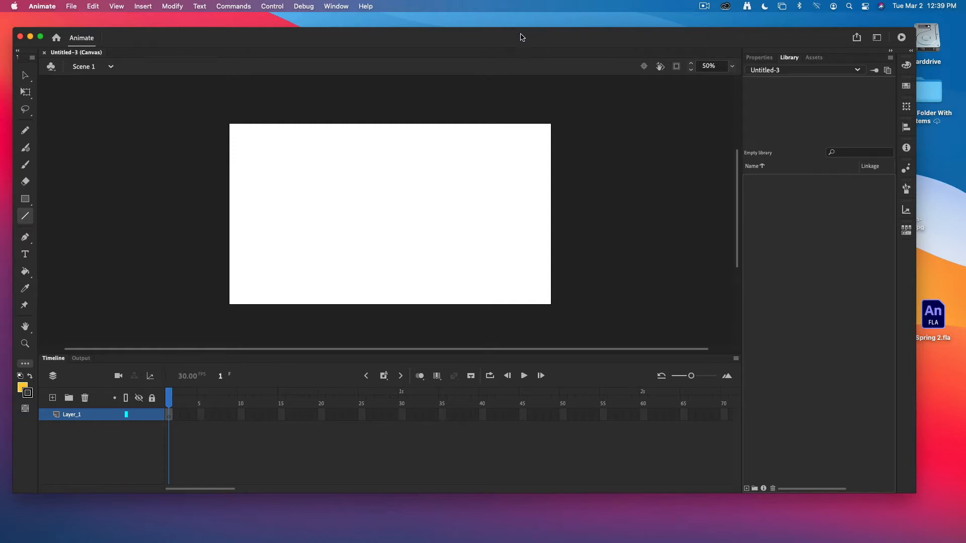
- Locate the cartoon duck JPG on the desktop and enlarge the application window
left_click_drag(524, 40, 459, 2)
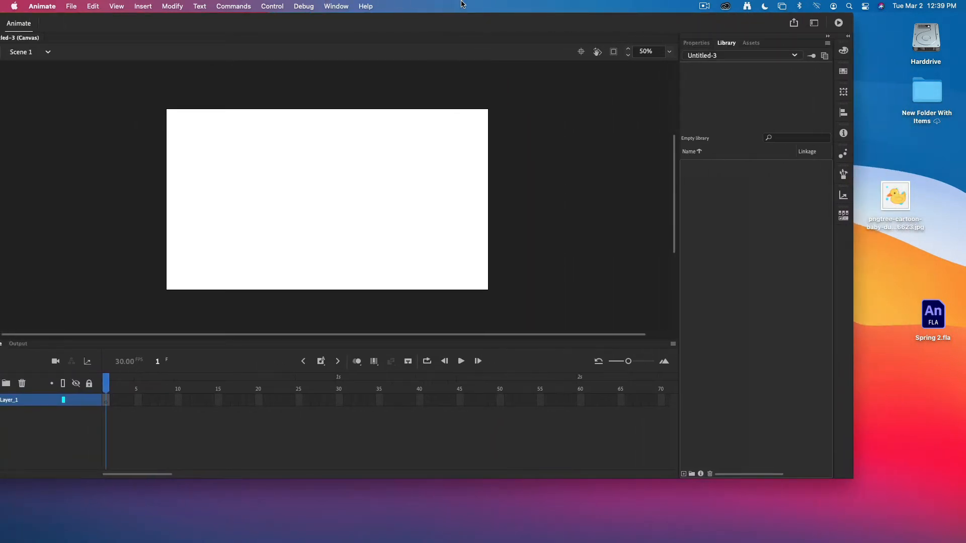
mouse_move(728, 540)
left_click_drag(895, 200, 910, 191)
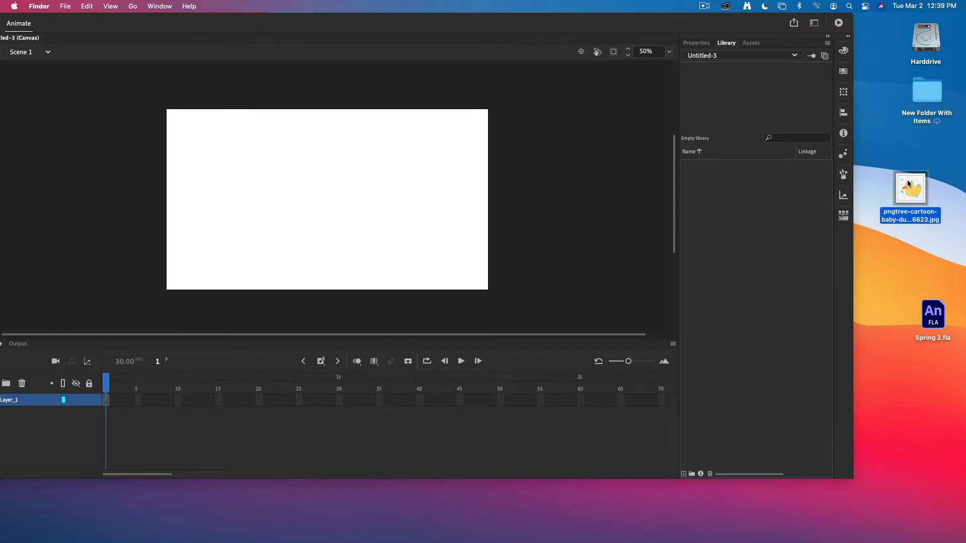
left_click_drag(430, 23, 502, 26)
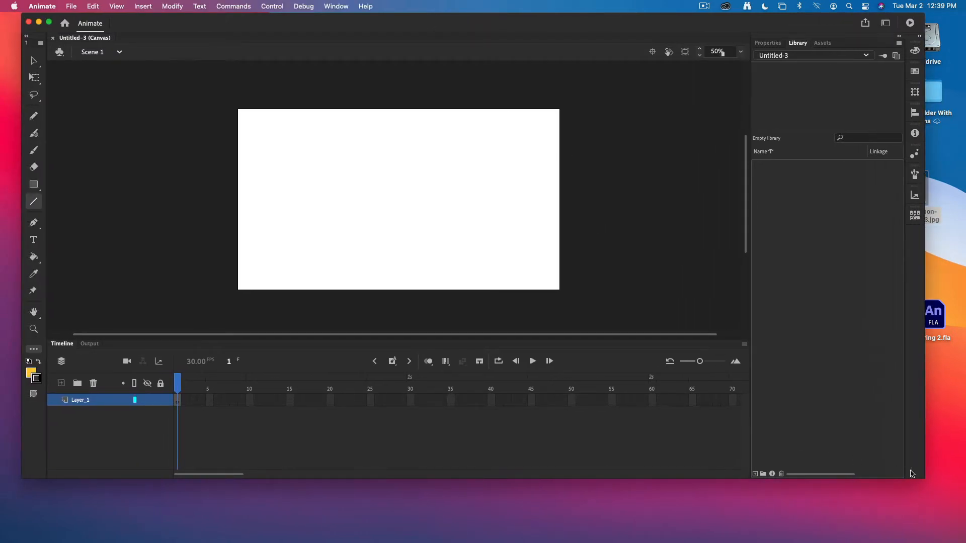
left_click_drag(920, 478, 927, 529)
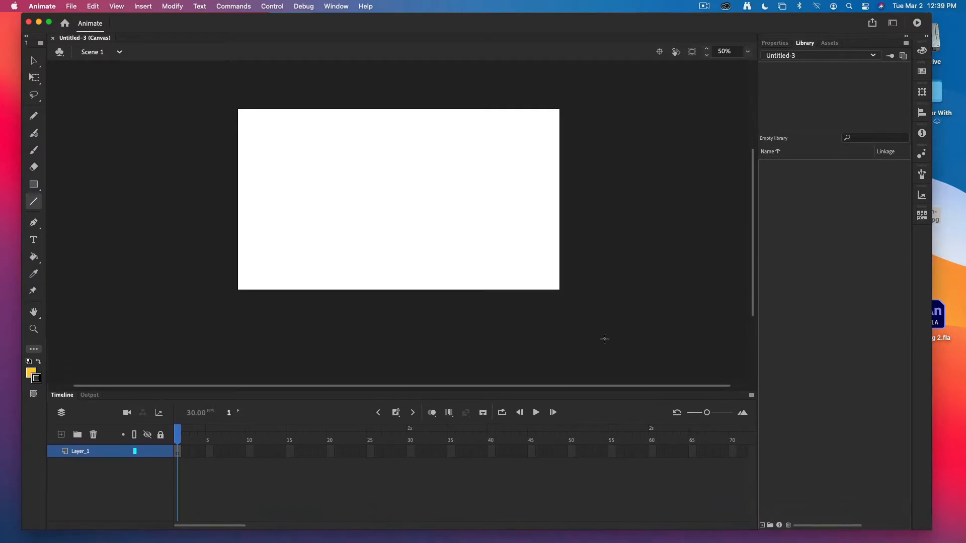
- Import the pngtree cartoon baby duck JPG from the Desktop folder onto the stage
left_click(71, 6)
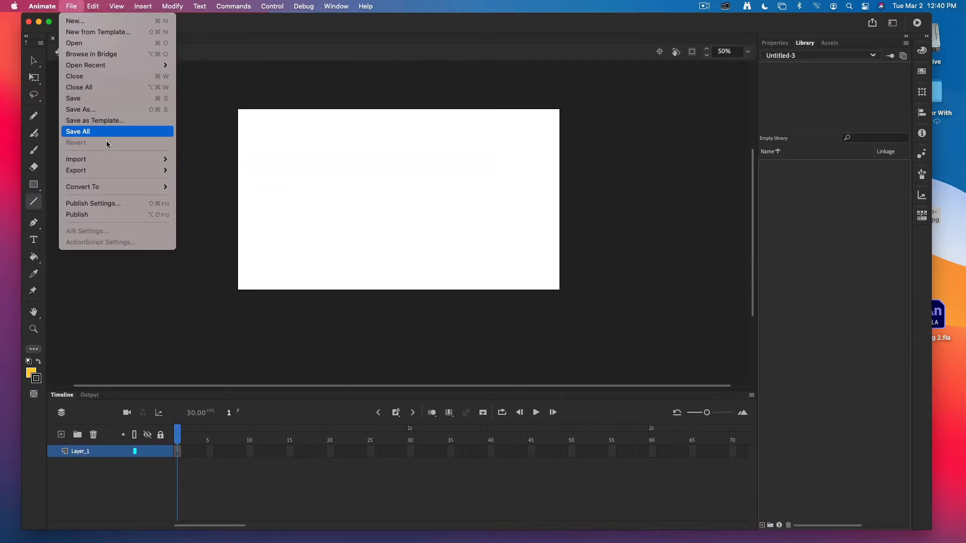
mouse_move(136, 160)
left_click(200, 160)
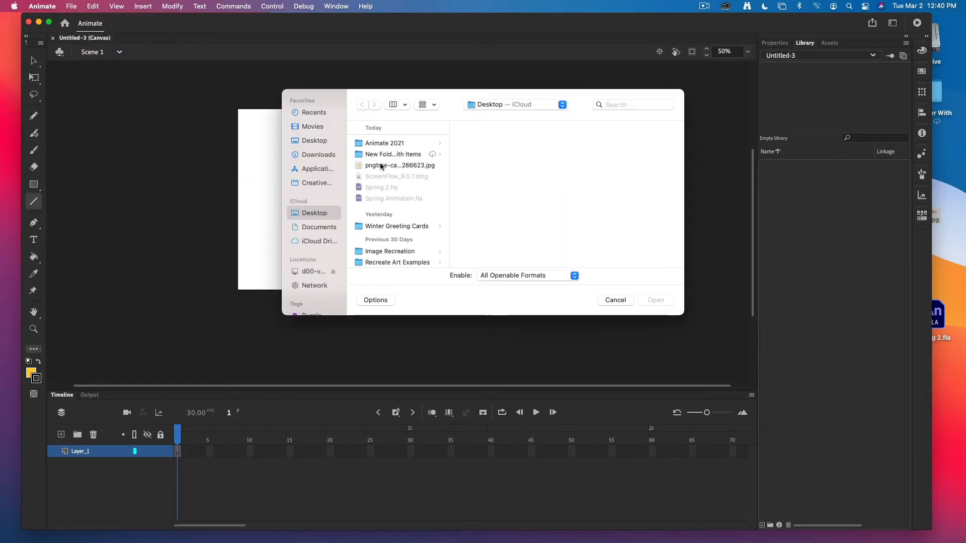
left_click(384, 166)
left_click(655, 301)
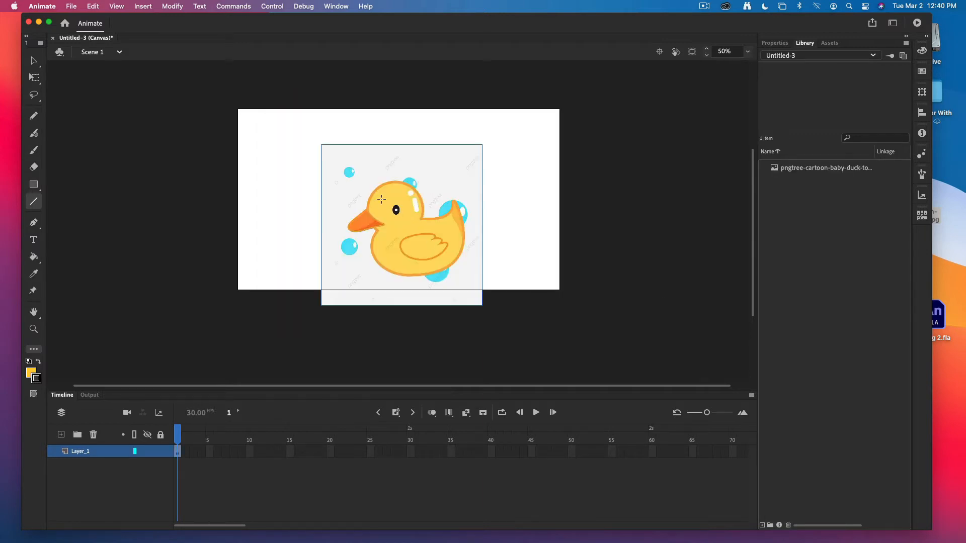
- Move the duck image up within the stage and resize it with Free Transform to fit inside the stage
left_click(34, 61)
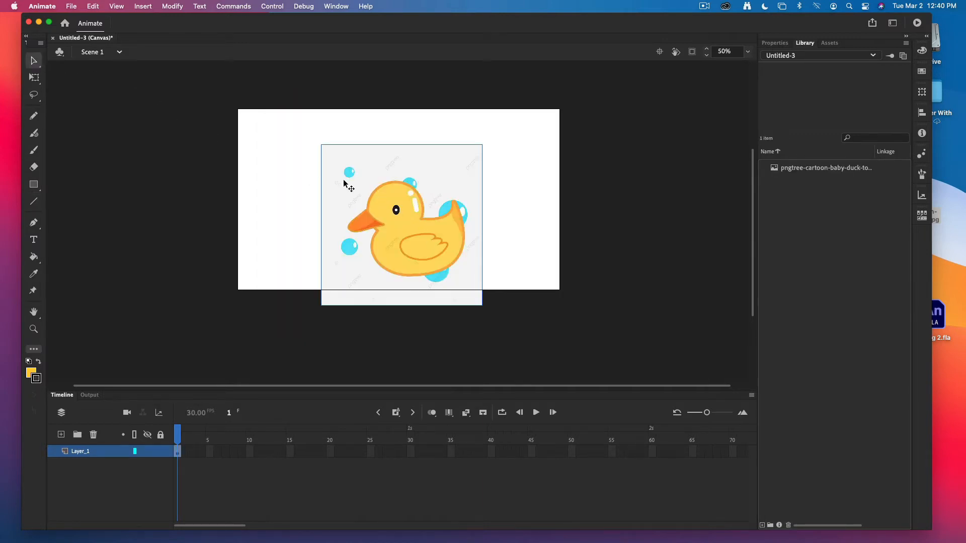
left_click_drag(344, 183, 345, 155)
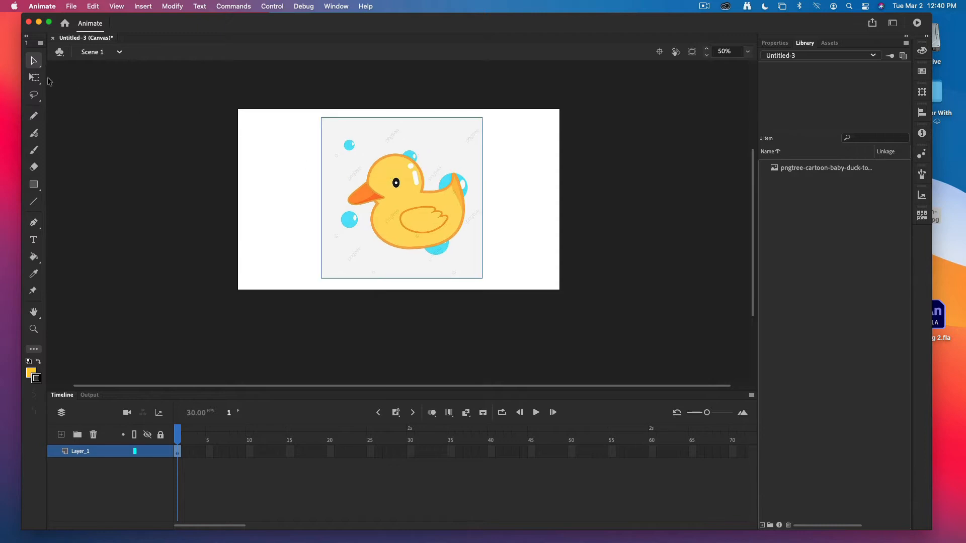
left_click(34, 78)
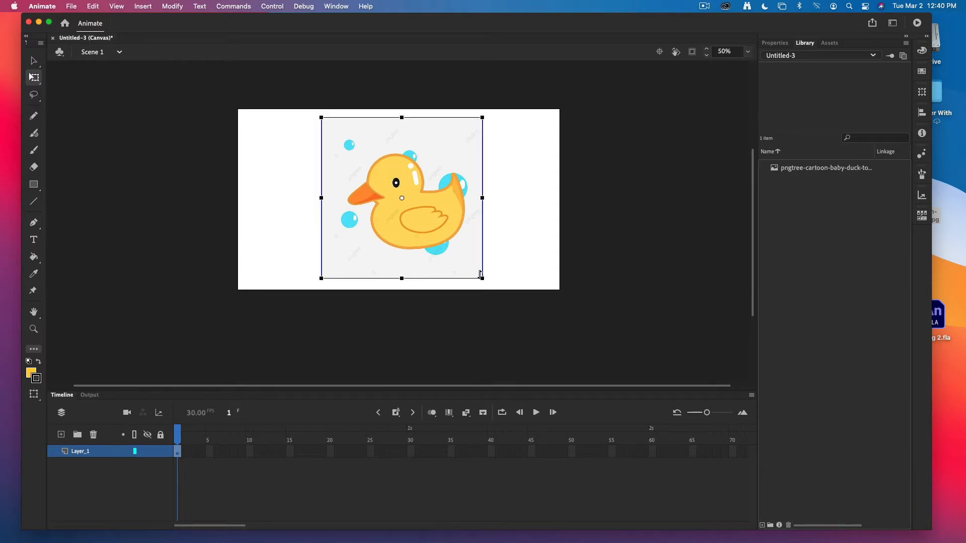
left_click_drag(481, 277, 628, 379)
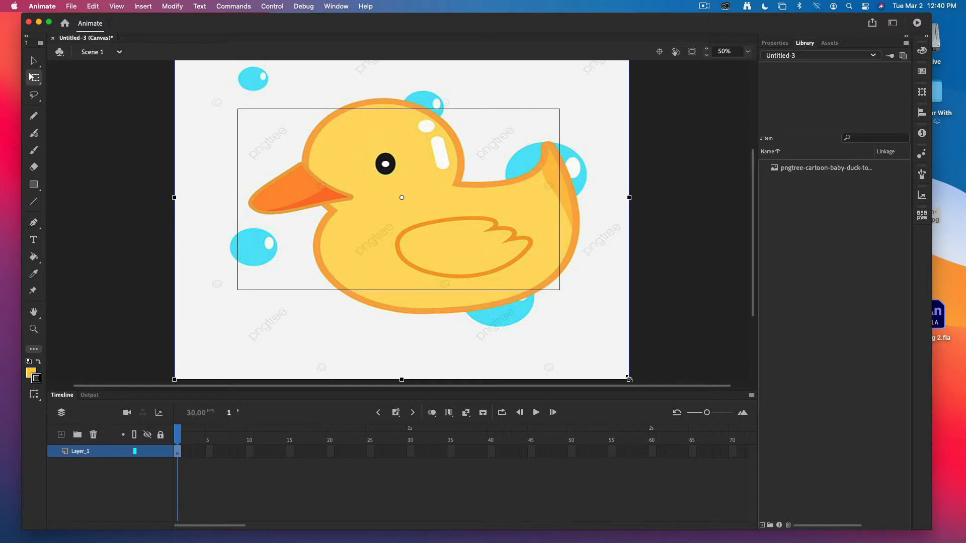
left_click_drag(629, 379, 506, 272)
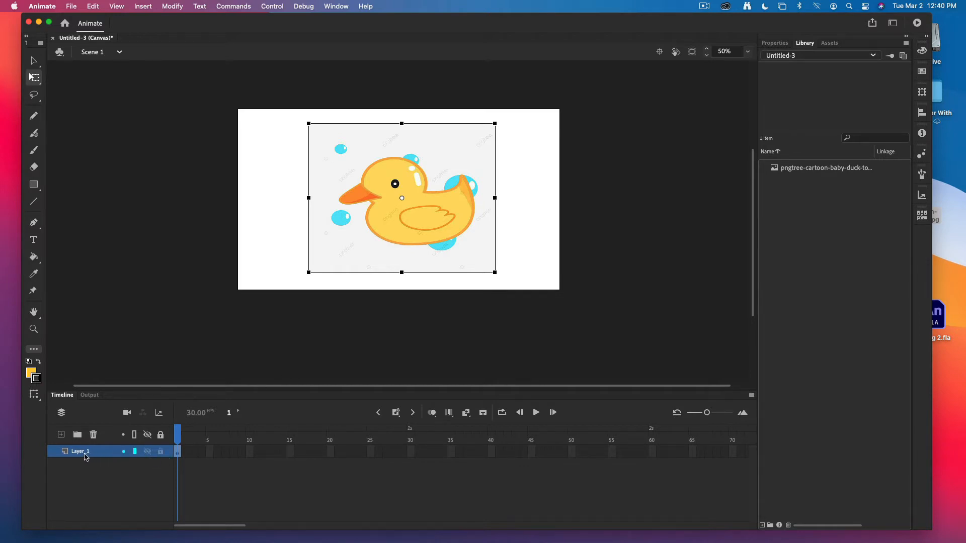
- Hide and show the duck image's layer to check its visibility
left_click(147, 452)
left_click(147, 451)
left_click(147, 452)
left_click(147, 452)
left_click(147, 452)
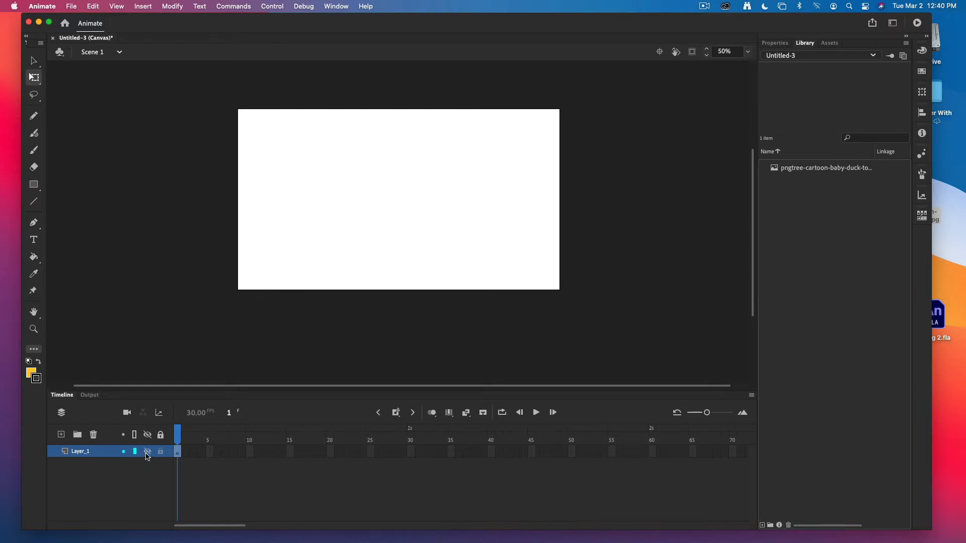
left_click(146, 452)
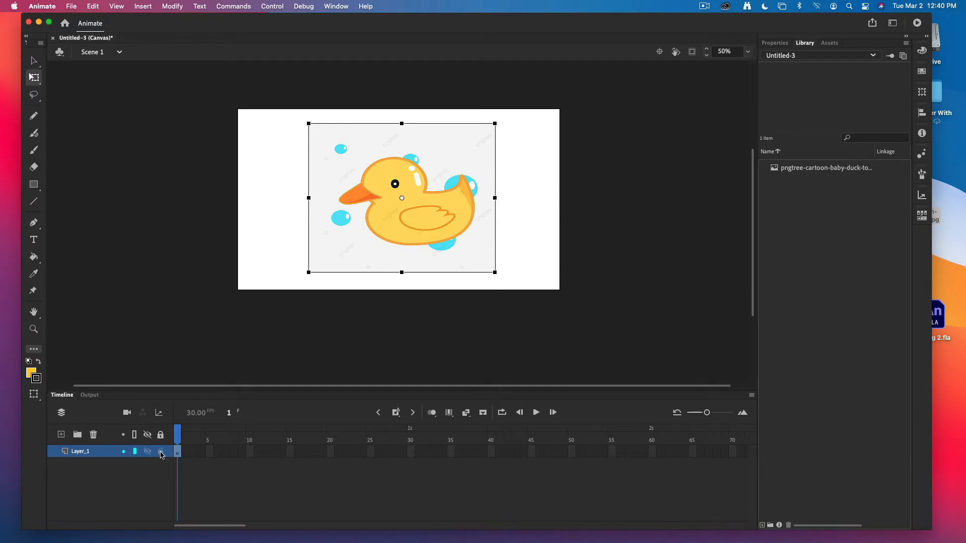
- Lock the duck image's layer and rename it Original
left_click(160, 452)
double_click(88, 456)
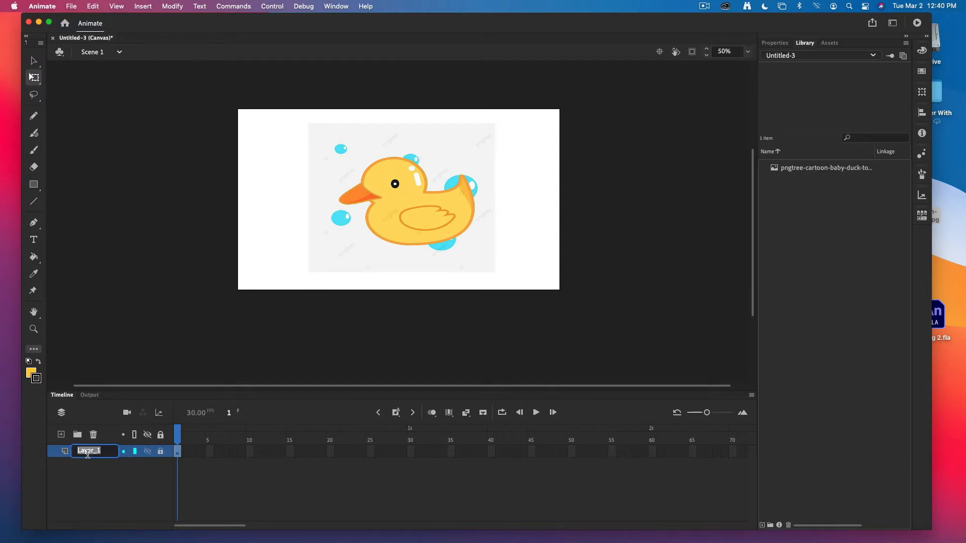
type("Original")
key("Return")
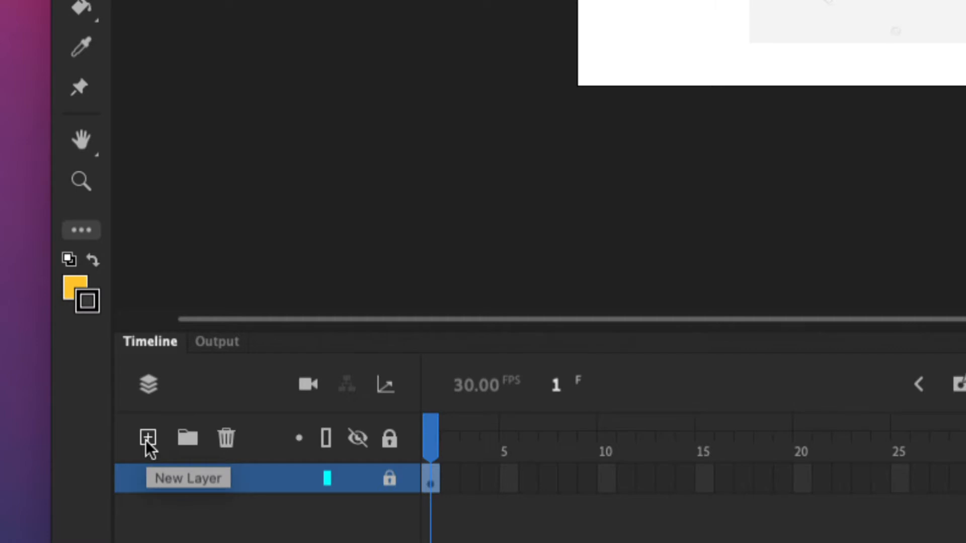
- Add a new layer above Original and name it Trace_idn
left_click(148, 438)
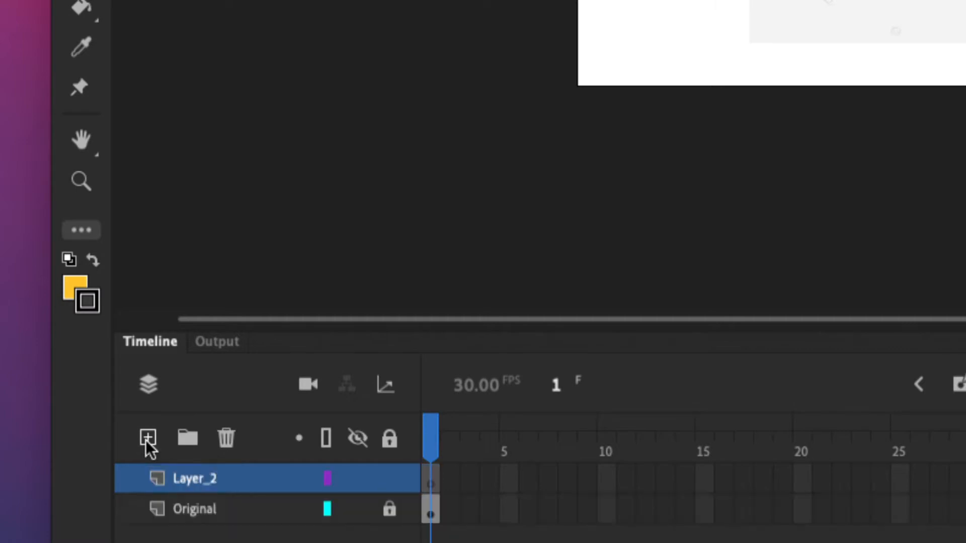
double_click(191, 478)
type("Trace")
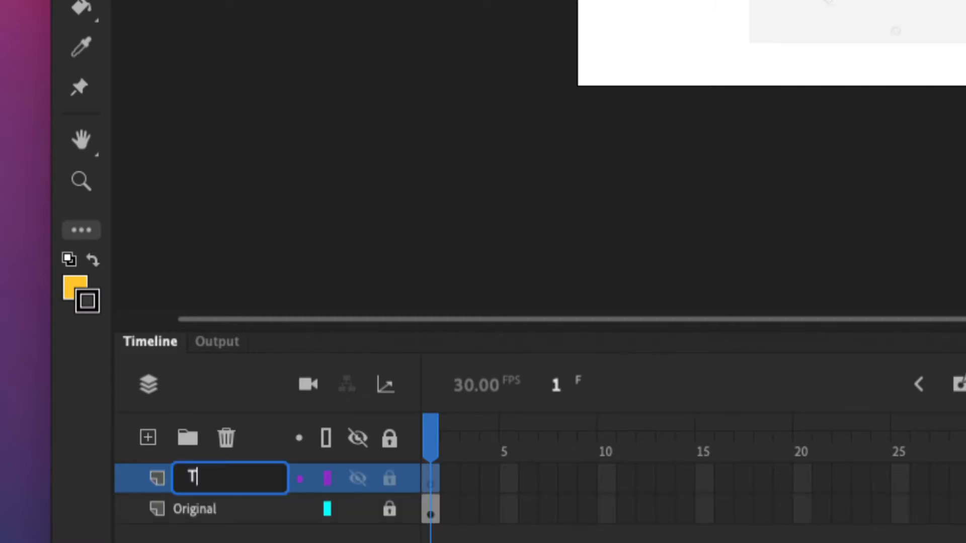
type("_idn")
key("Return")
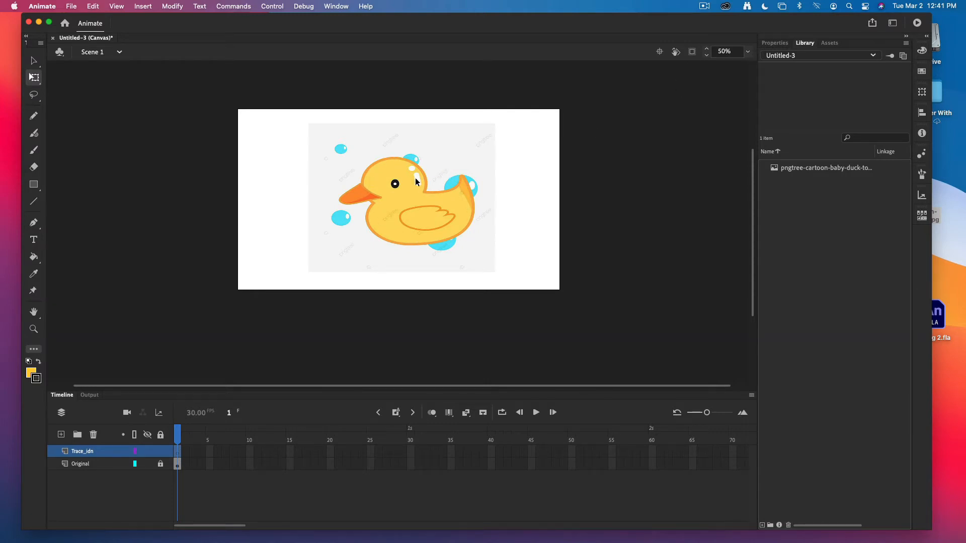
- Examine the duck's outline at high magnification and return the view to the whole duck
left_click(33, 329)
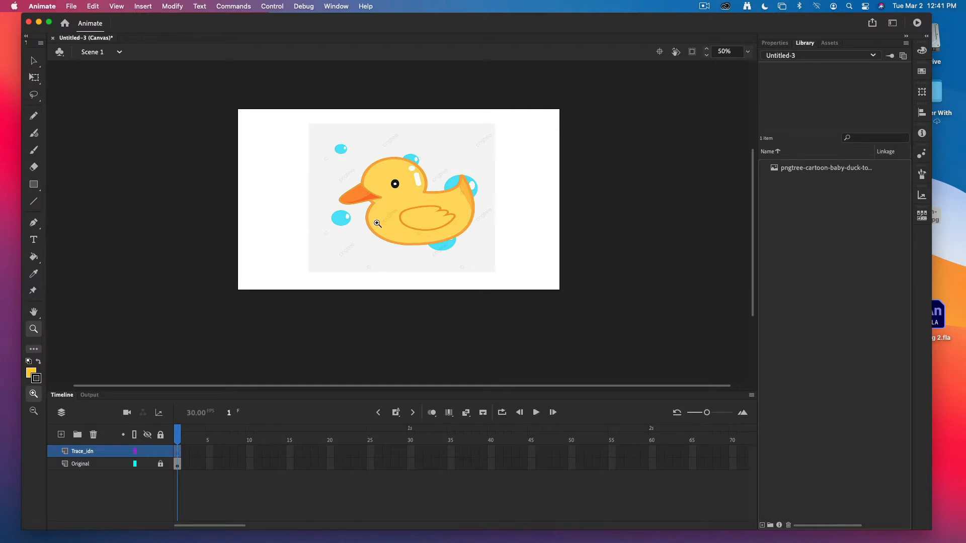
left_click(378, 221)
left_click(426, 226)
left_click(426, 226)
left_click(420, 231)
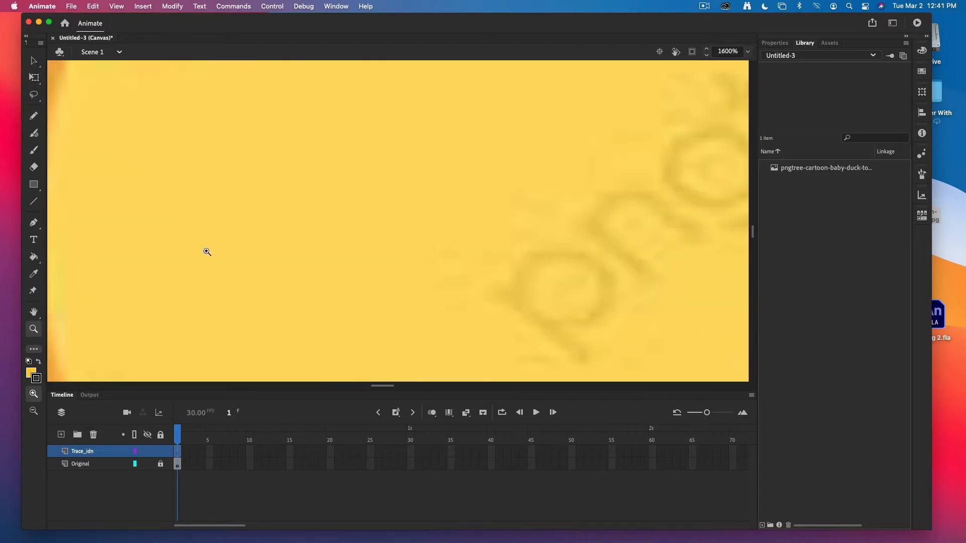
scroll(387, 238, "left", 5)
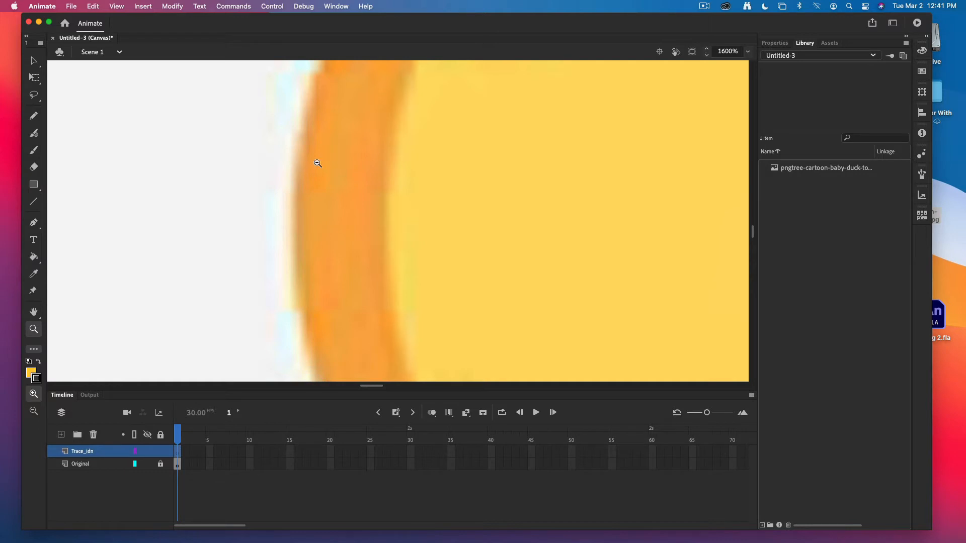
left_click(433, 191, "alt")
left_click(434, 192, "alt")
left_click(434, 191, "alt")
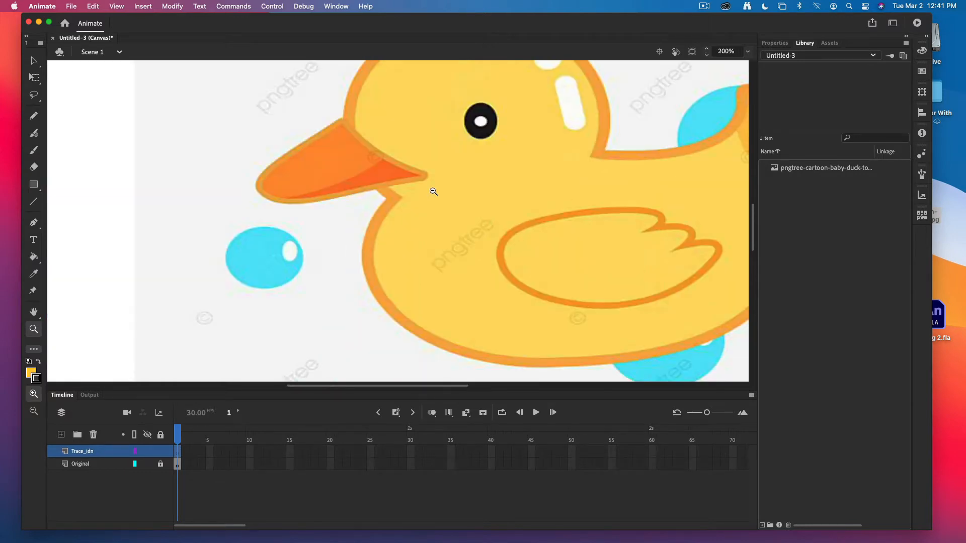
left_click(432, 191, "alt")
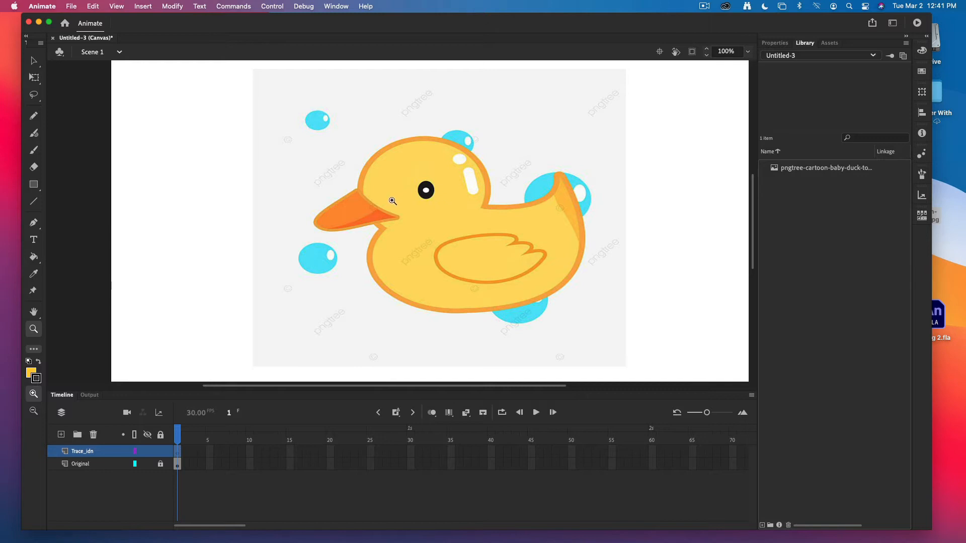
- Set up the Pencil tool with Smooth mode, a stroke size of 3 and a red stroke colour
left_click(35, 118)
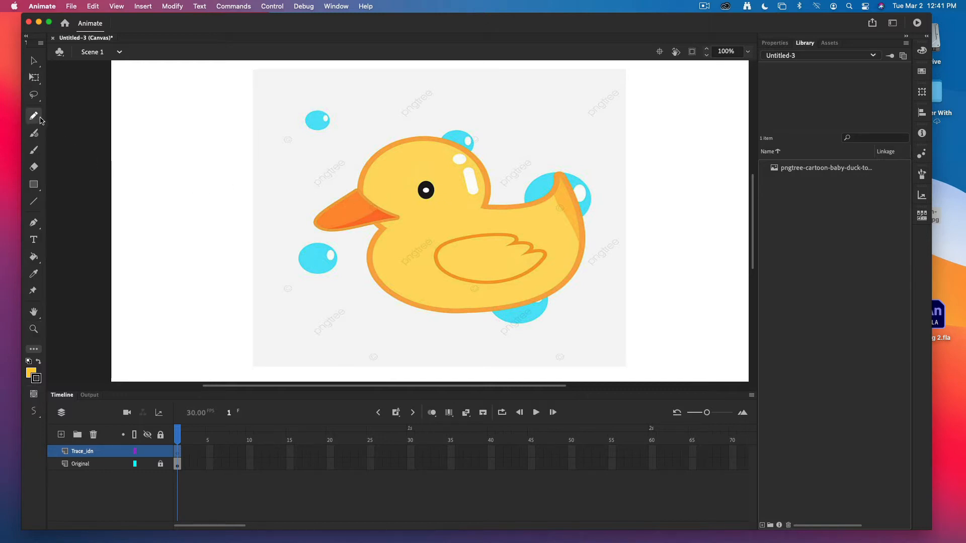
left_click(783, 45)
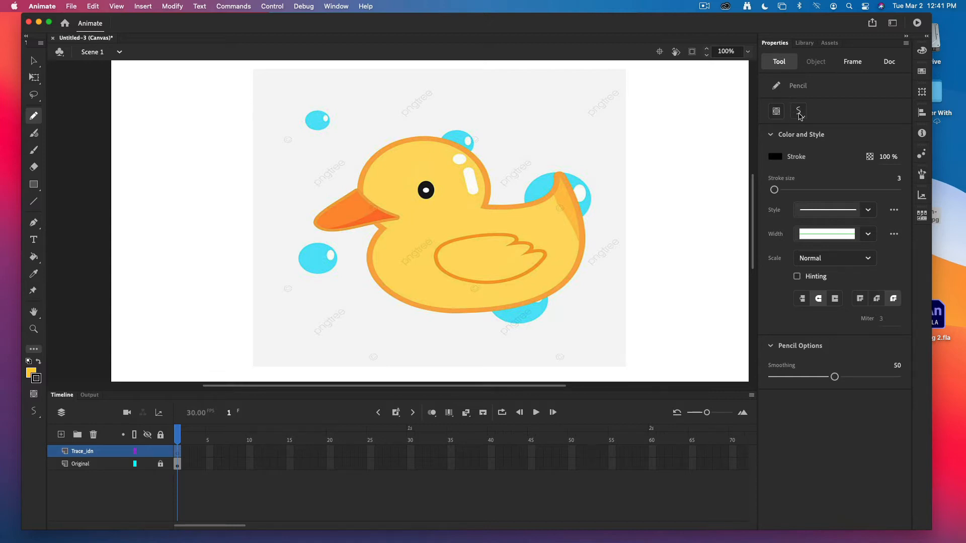
left_click(799, 110)
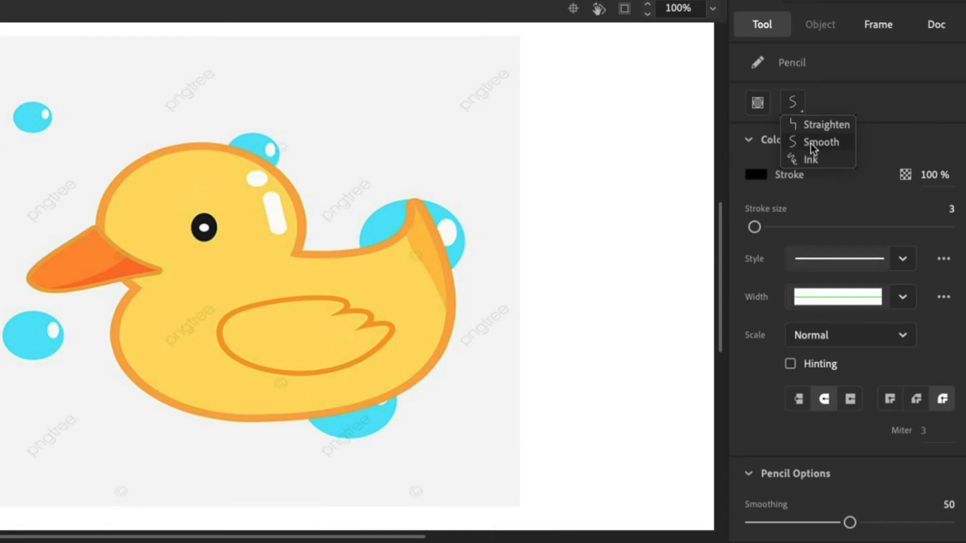
left_click(811, 143)
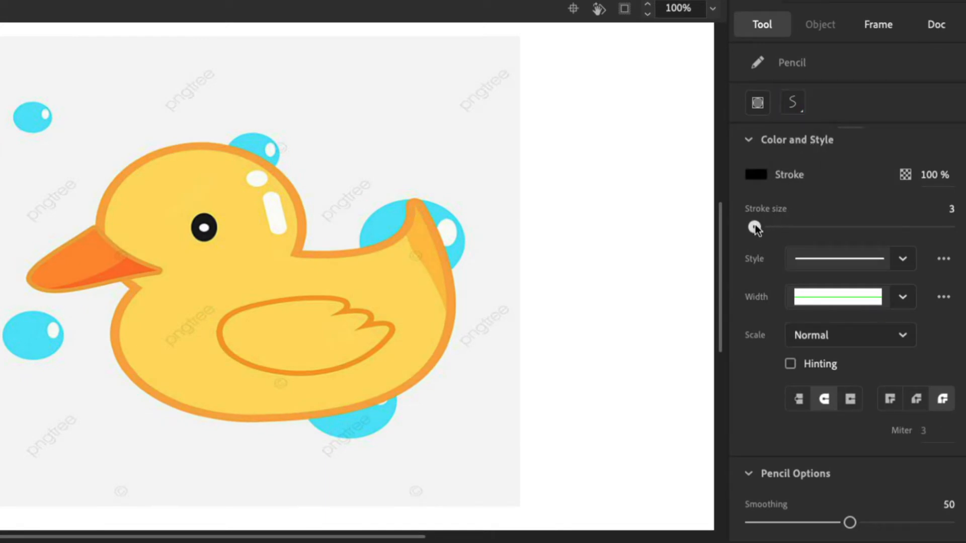
left_click_drag(755, 229, 761, 230)
left_click_drag(758, 227, 755, 228)
left_click(755, 176)
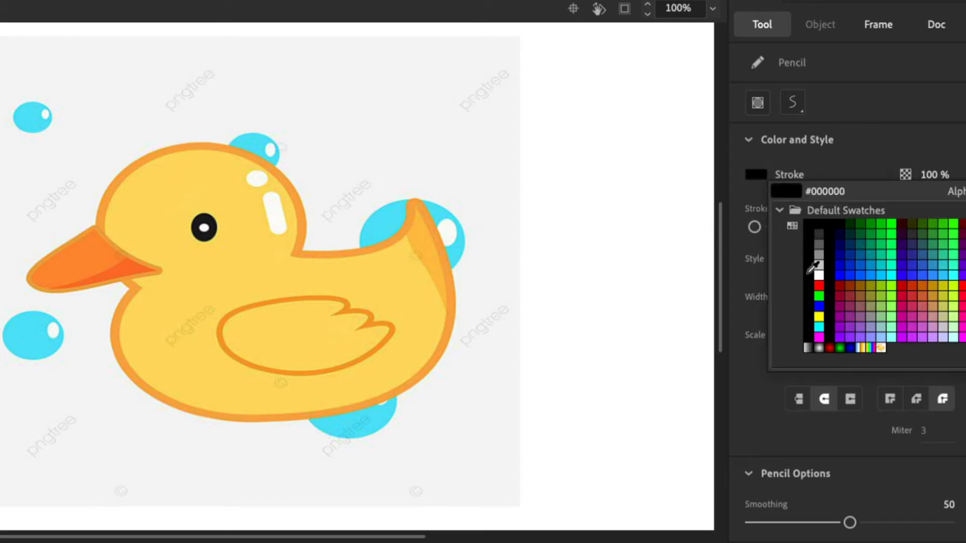
left_click(819, 284)
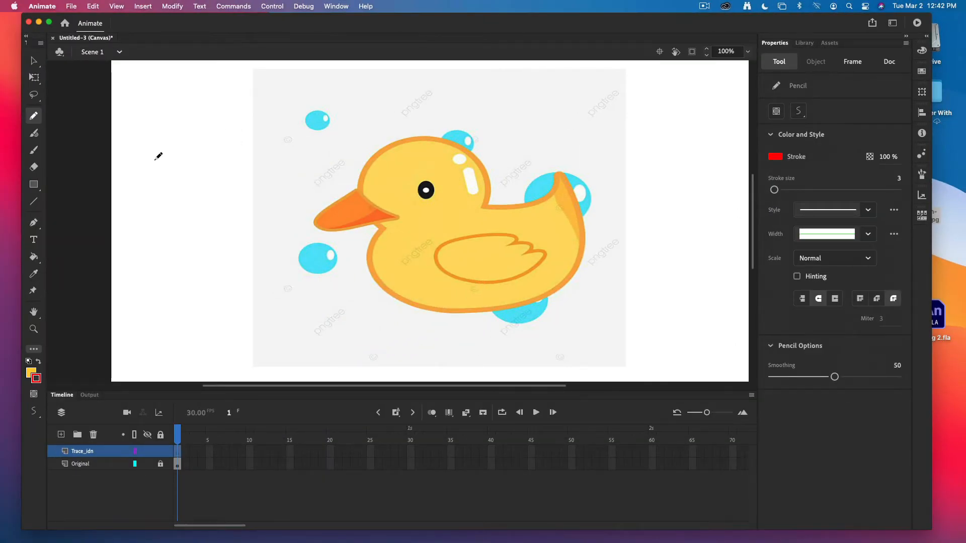
- Reapply the Pencil's Smooth mode and its red stroke colour
left_click(37, 414)
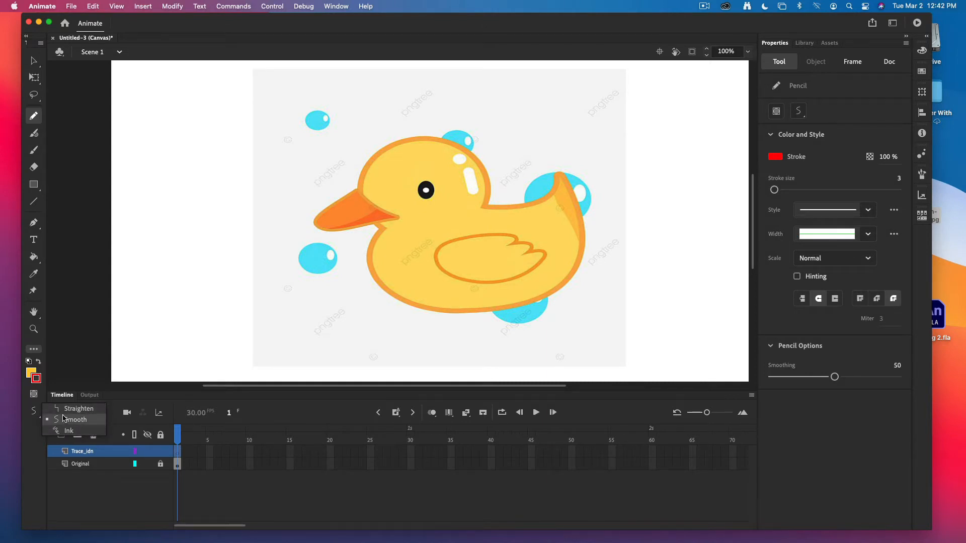
left_click(65, 424)
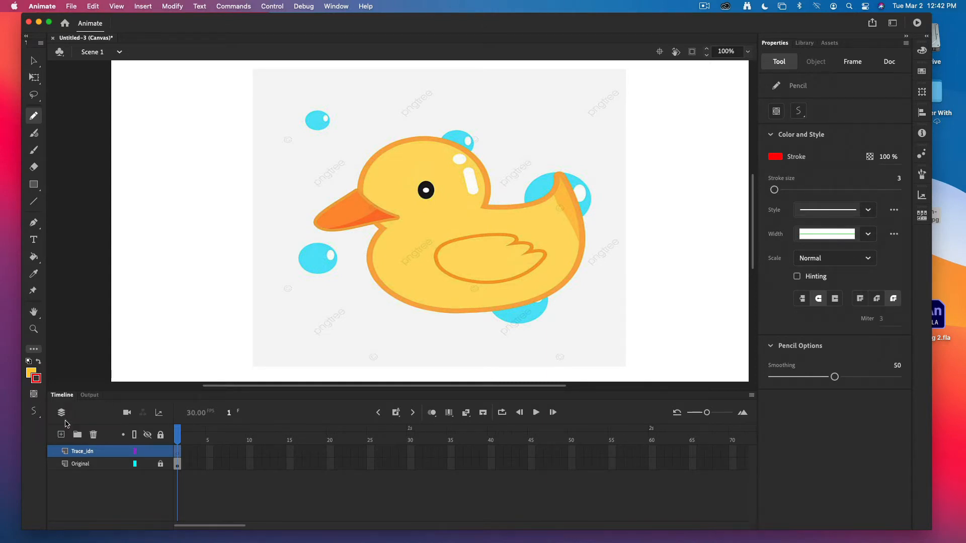
left_click(38, 383)
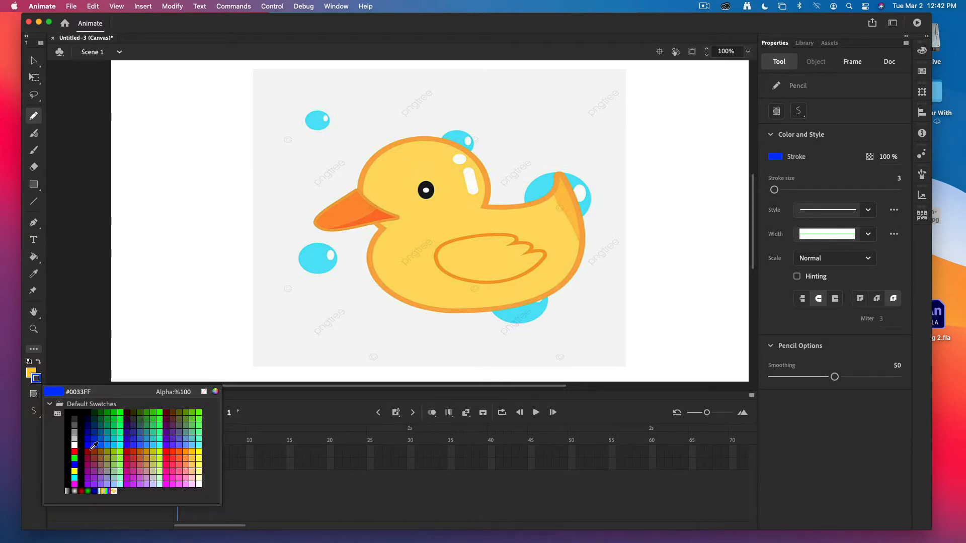
left_click(74, 451)
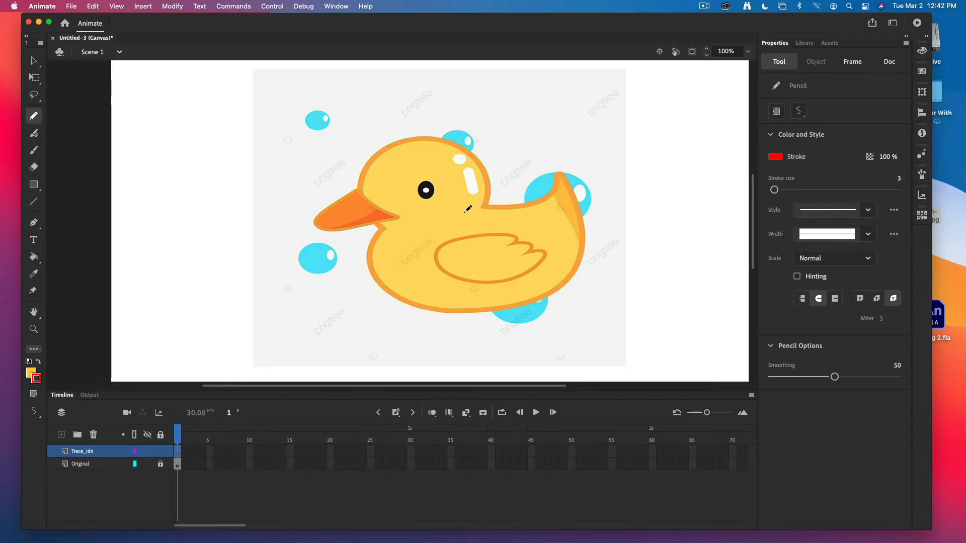
- Trace the outlines of the duck's beak and wing freehand with the Pencil tool on the Trace_idn layer
left_click(747, 52)
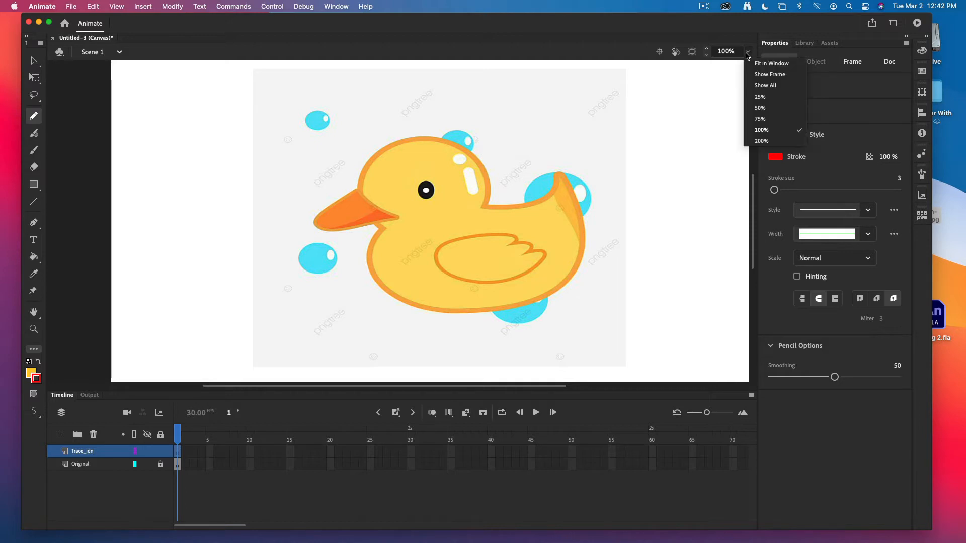
left_click(761, 140)
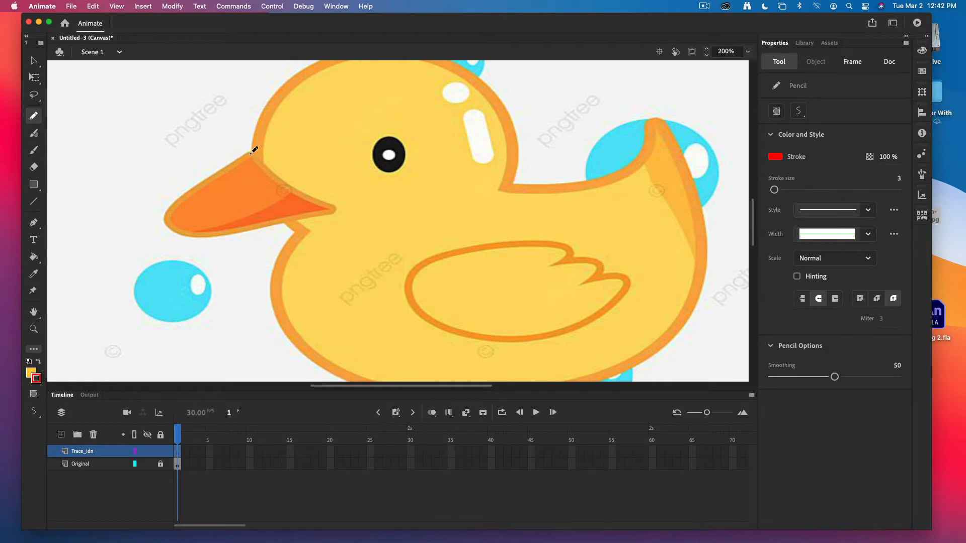
mouse_move(254, 150)
left_mouse_down()
mouse_move(176, 201)
mouse_move(171, 228)
mouse_move(222, 232)
mouse_move(332, 209)
left_mouse_up()
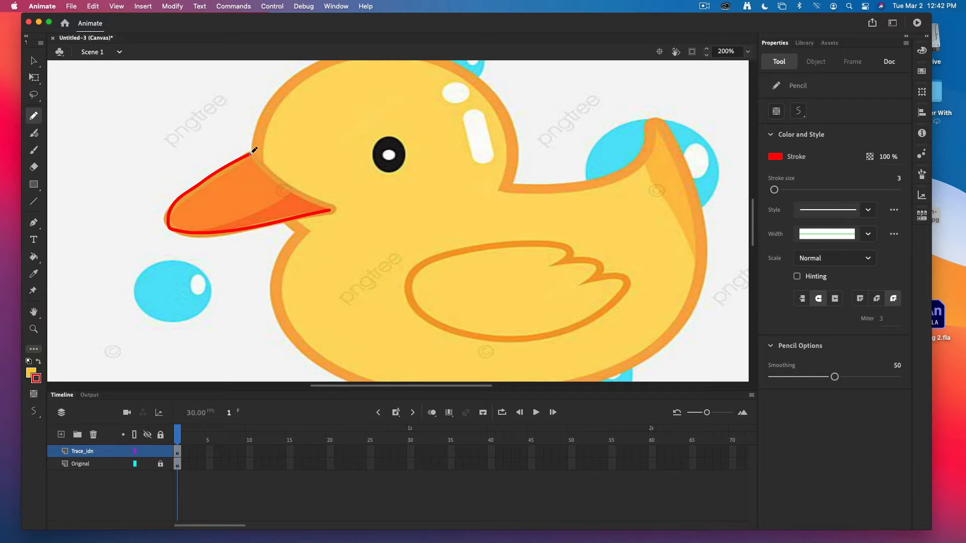
left_click_drag(255, 152, 332, 207)
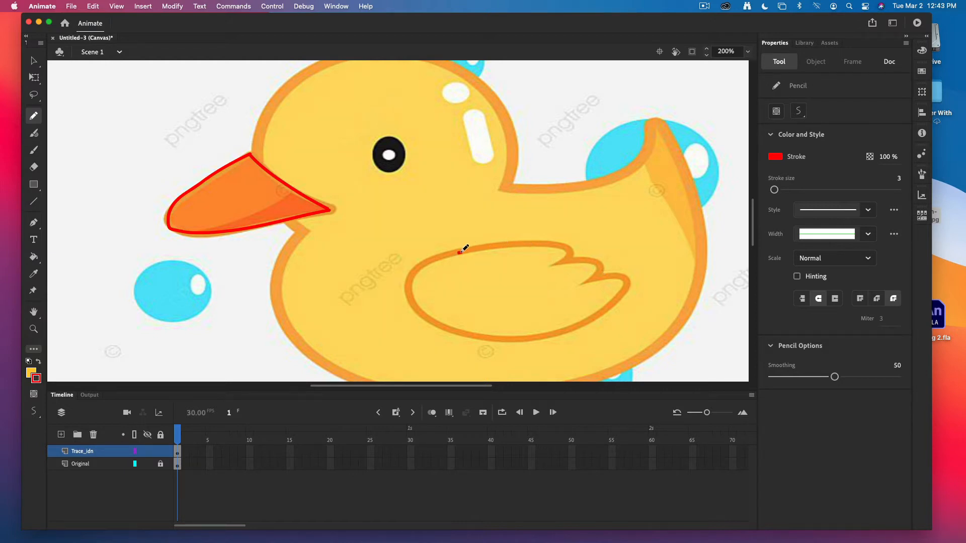
mouse_move(459, 252)
left_mouse_down()
mouse_move(556, 245)
mouse_move(567, 257)
mouse_move(553, 266)
mouse_move(589, 262)
mouse_move(598, 270)
mouse_move(585, 282)
mouse_move(619, 280)
mouse_move(621, 291)
mouse_move(566, 327)
mouse_move(474, 335)
mouse_move(431, 318)
mouse_move(410, 292)
mouse_move(415, 270)
mouse_move(467, 248)
left_mouse_up()
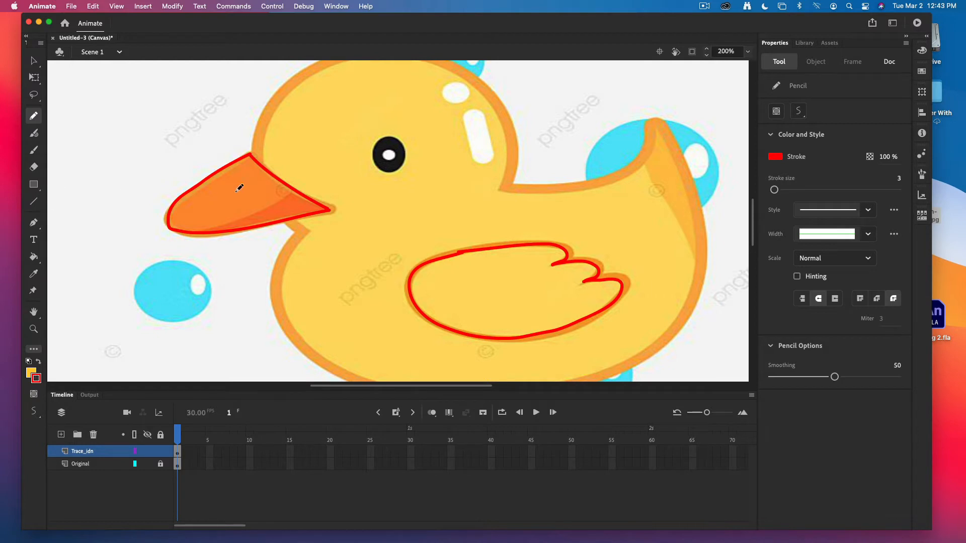
- Draw a straight line from the beak's upper corner to the back of the head and bend it along the crown
scroll(363, 151, "up", 2)
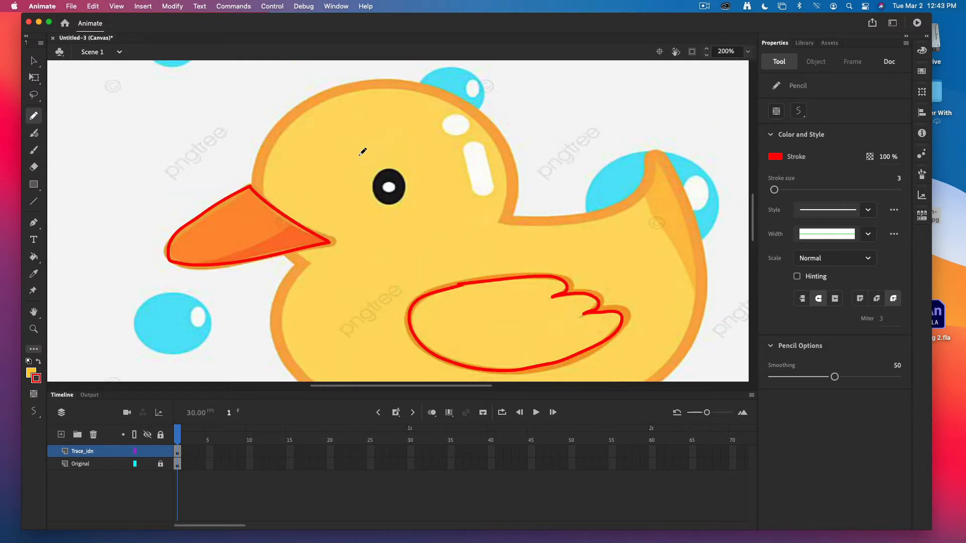
left_click(34, 202)
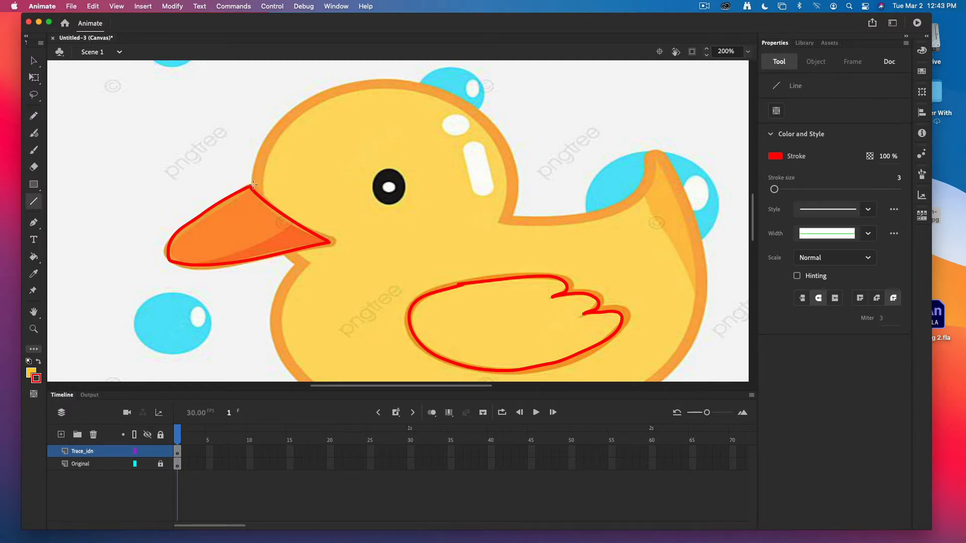
mouse_move(248, 186)
left_mouse_down()
mouse_move(385, 103)
mouse_move(475, 115)
mouse_move(490, 129)
mouse_move(474, 114)
left_mouse_up()
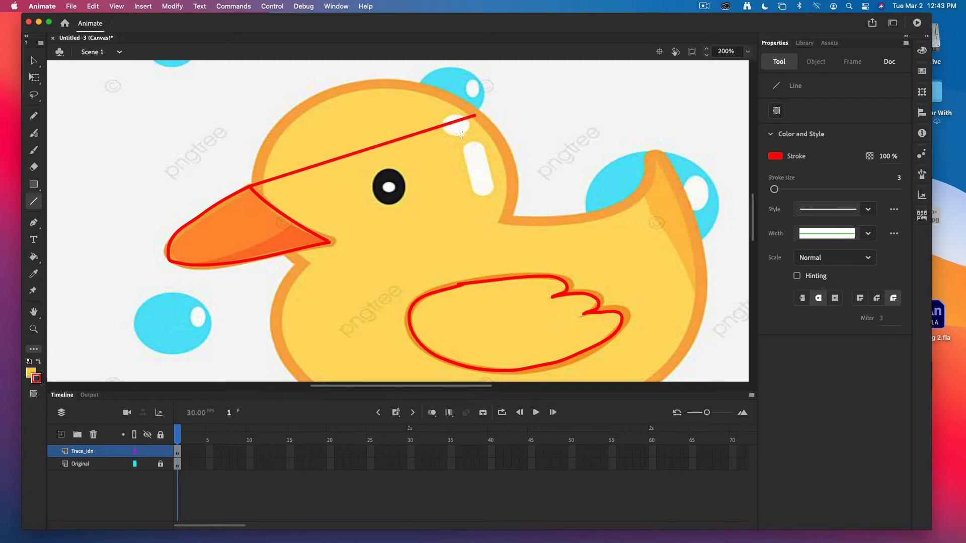
left_click(34, 63)
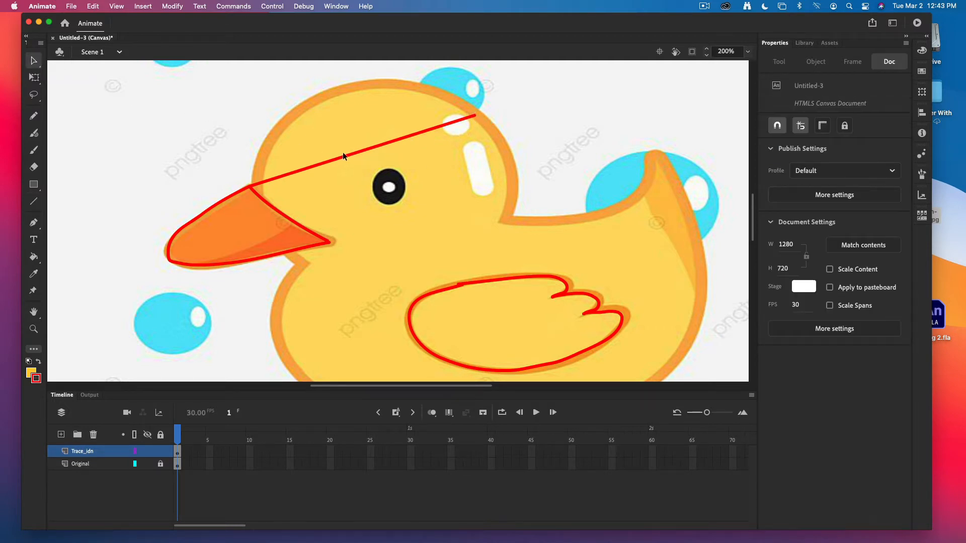
left_click_drag(361, 150, 343, 88)
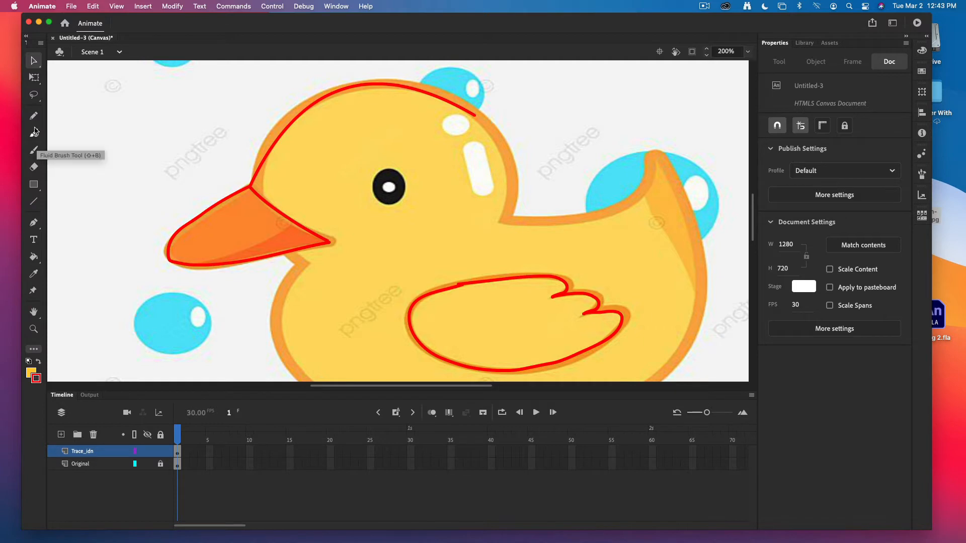
- Continue the outline with a line from the back of the head to the neck corner, curved to follow the head
left_click(33, 201)
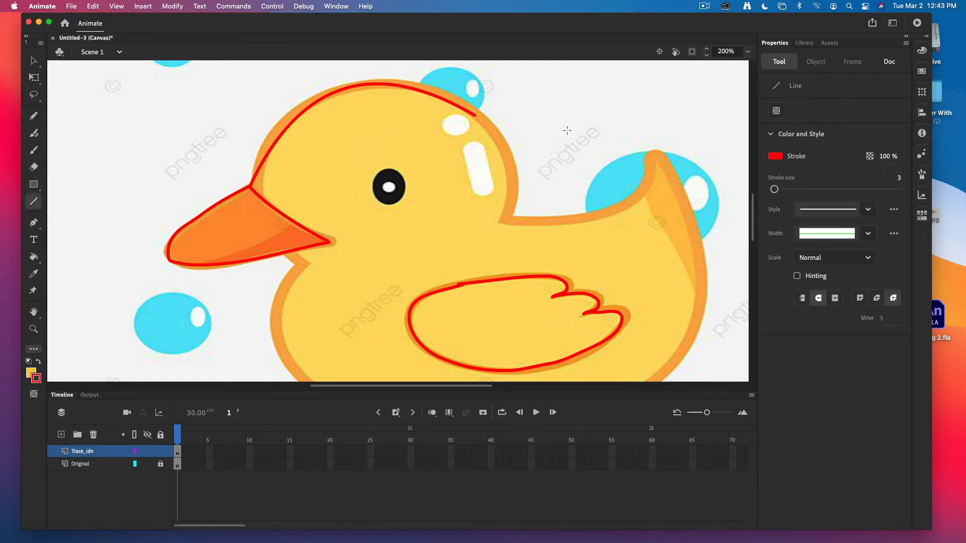
left_click_drag(475, 116, 505, 223)
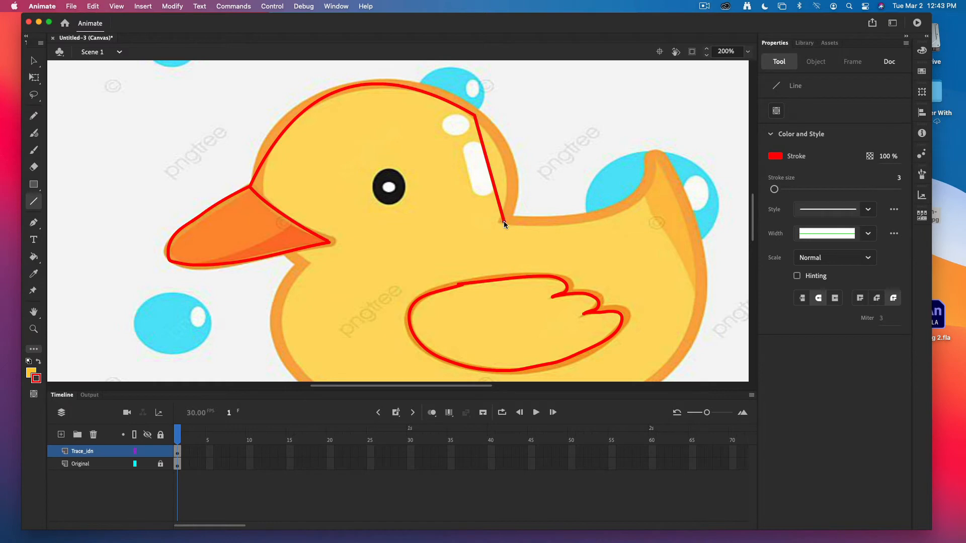
left_click(33, 61)
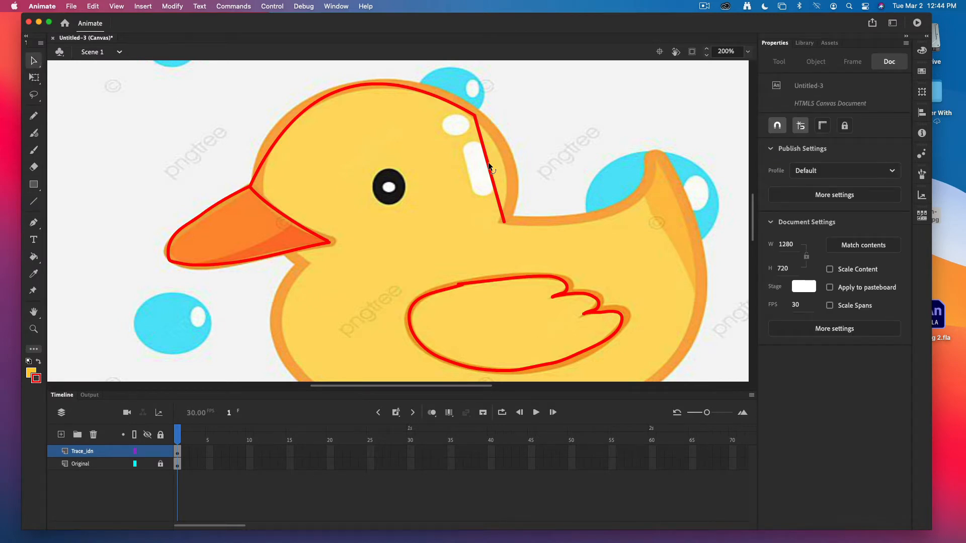
left_click_drag(488, 163, 508, 157)
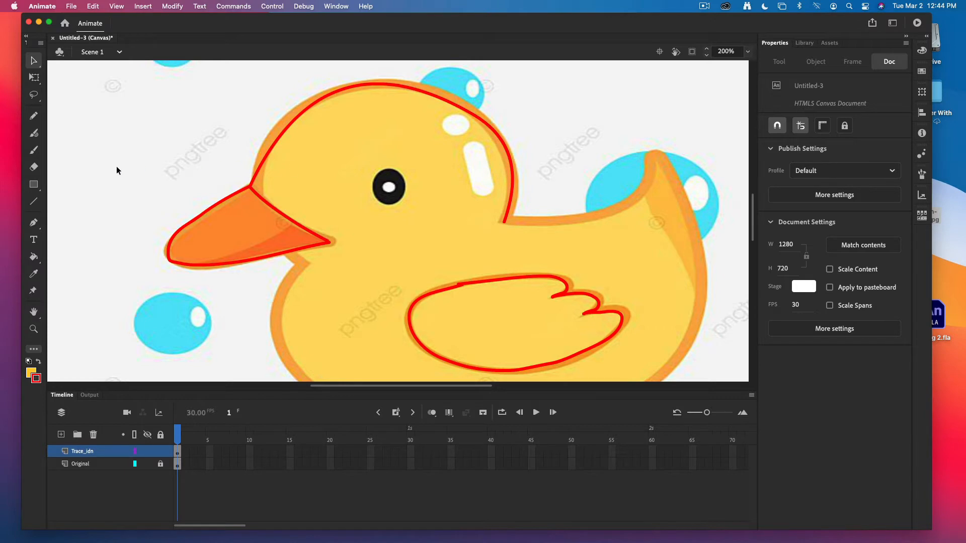
- Add a line from the neck corner to the tail tip and bend it to follow the duck's back
left_click(33, 202)
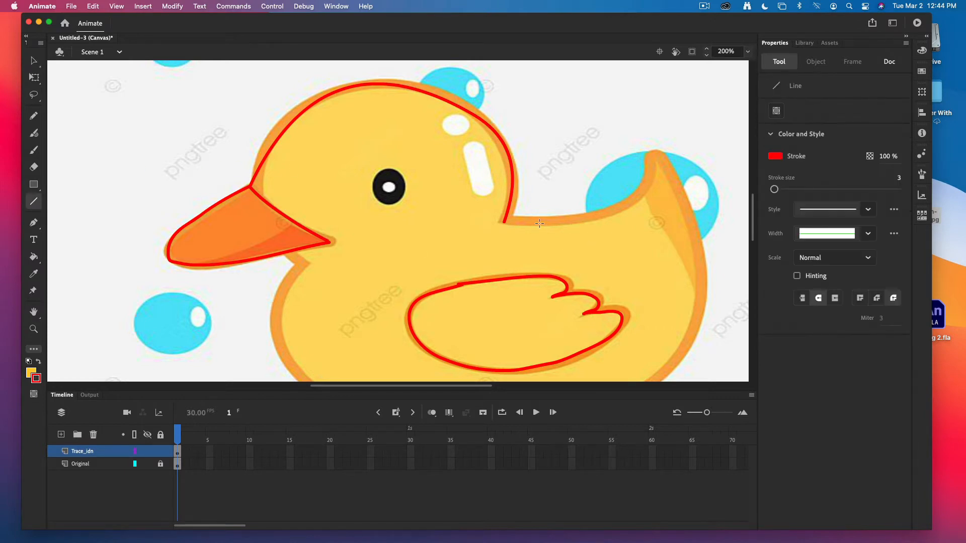
mouse_move(507, 221)
left_mouse_down()
mouse_move(621, 200)
mouse_move(654, 154)
left_mouse_up()
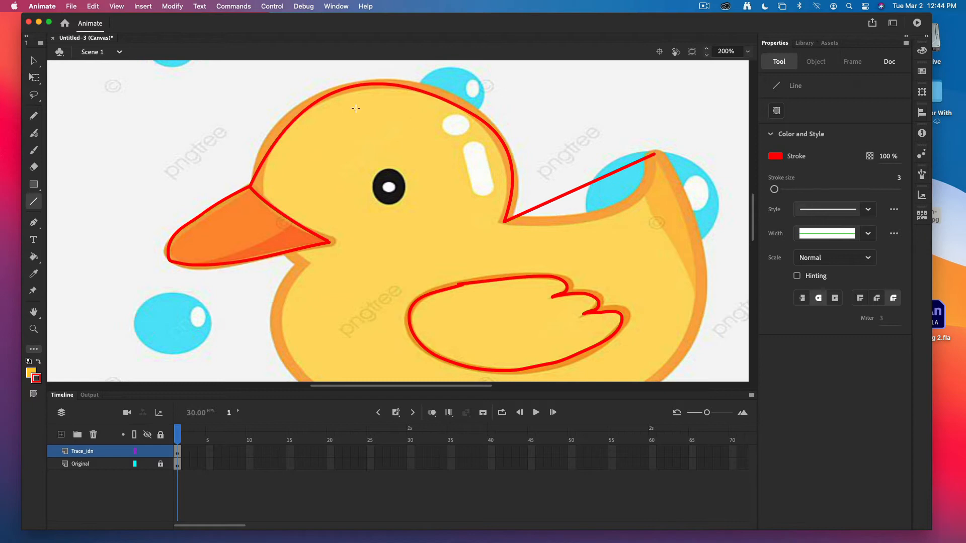
left_click(34, 61)
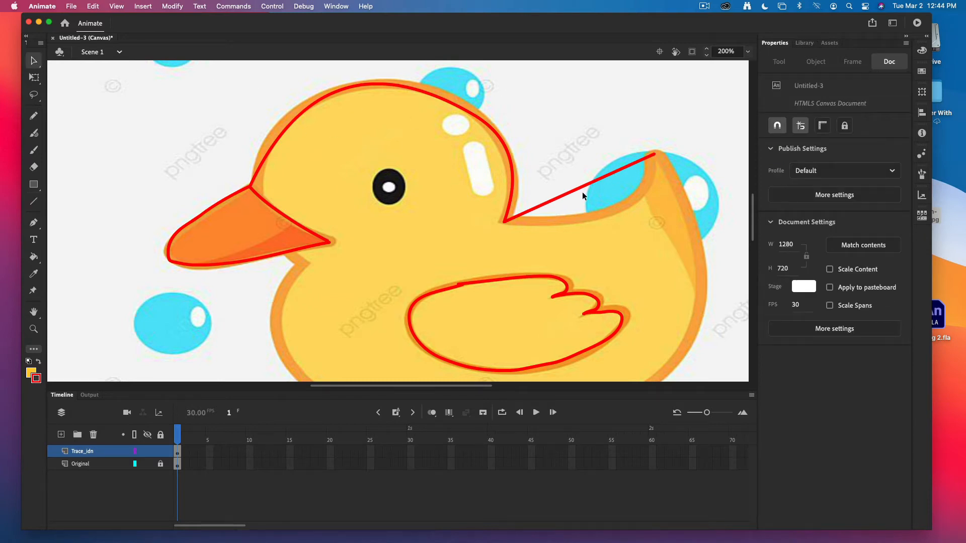
left_click_drag(585, 187, 624, 210)
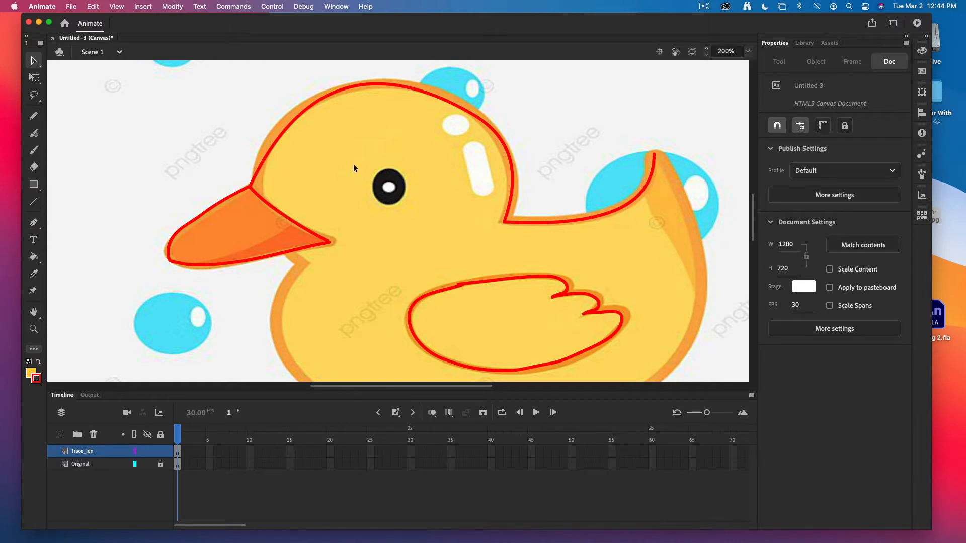
- Draw a line from the tail tip to the lower rear of the body and bend it along the rump
left_click(34, 201)
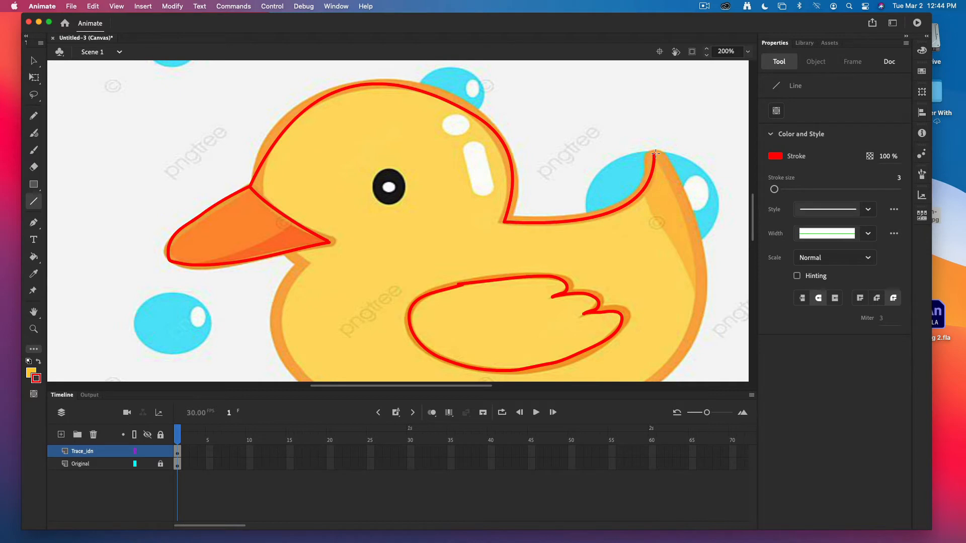
left_click_drag(655, 154, 652, 373)
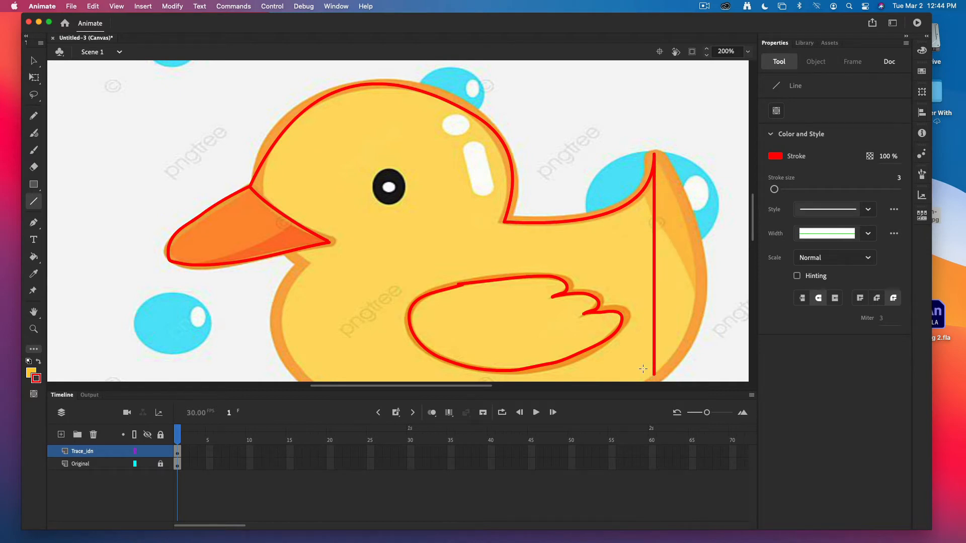
left_click(33, 61)
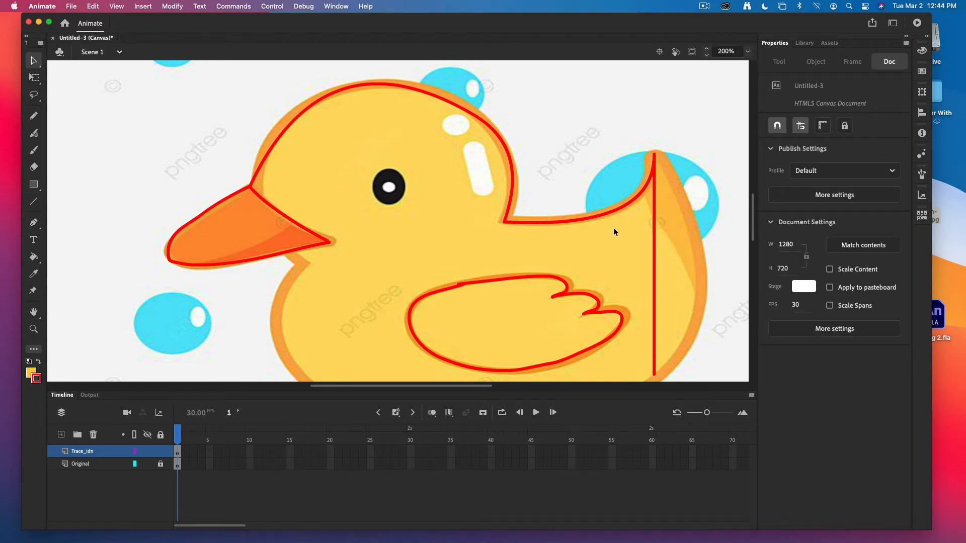
left_click_drag(652, 266, 699, 279)
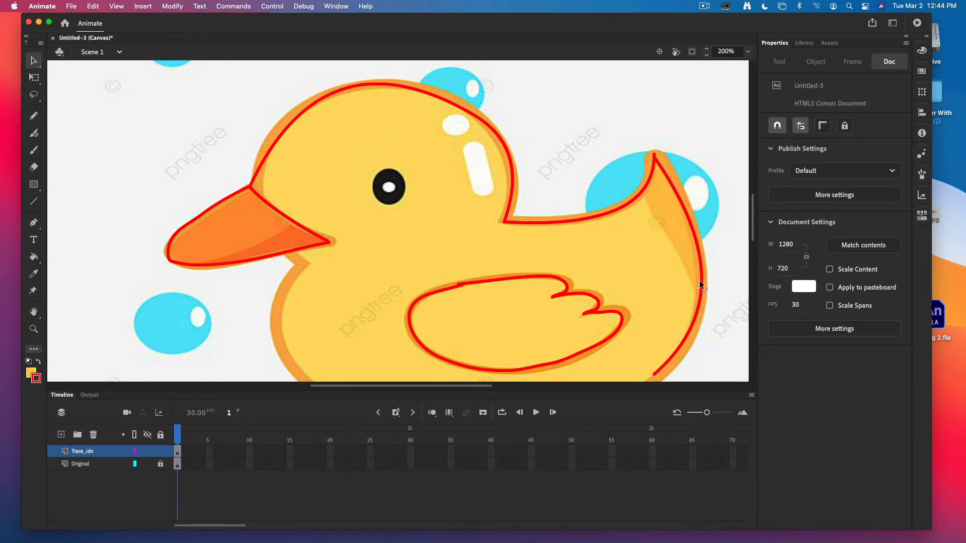
- Adjust the free lower end of the rump line and refine its curve against the reference outline
scroll(700, 247, "down", 3)
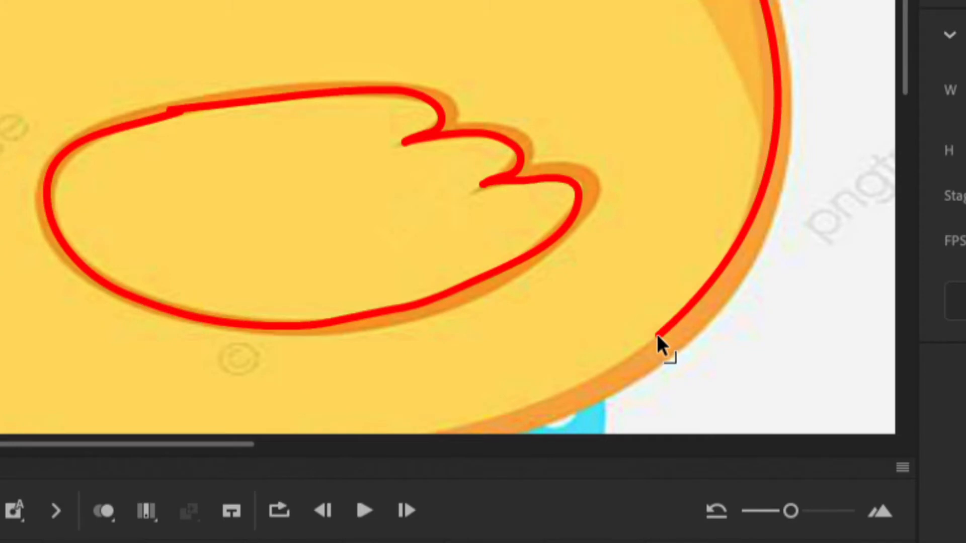
left_click_drag(657, 336, 671, 347)
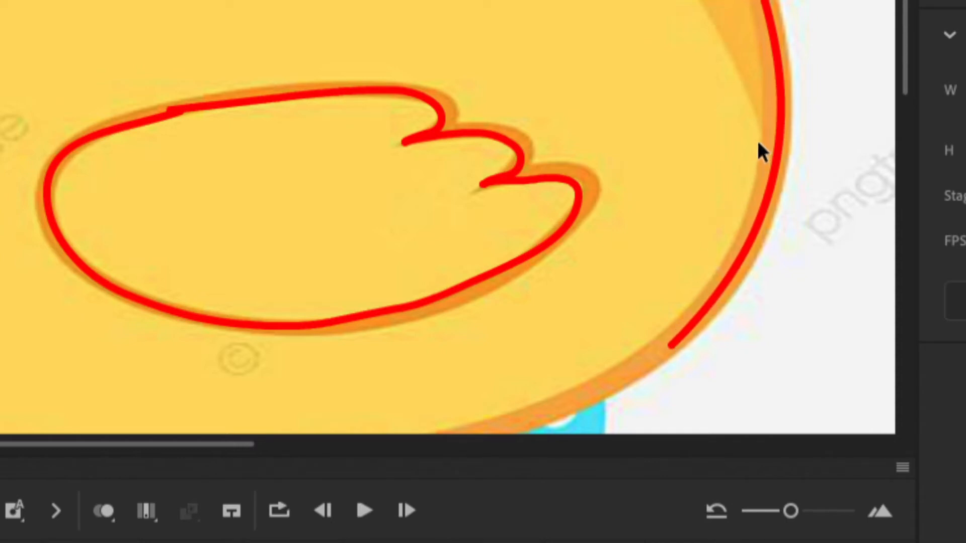
mouse_move(781, 130)
left_mouse_down()
mouse_move(732, 131)
mouse_move(779, 134)
left_mouse_up()
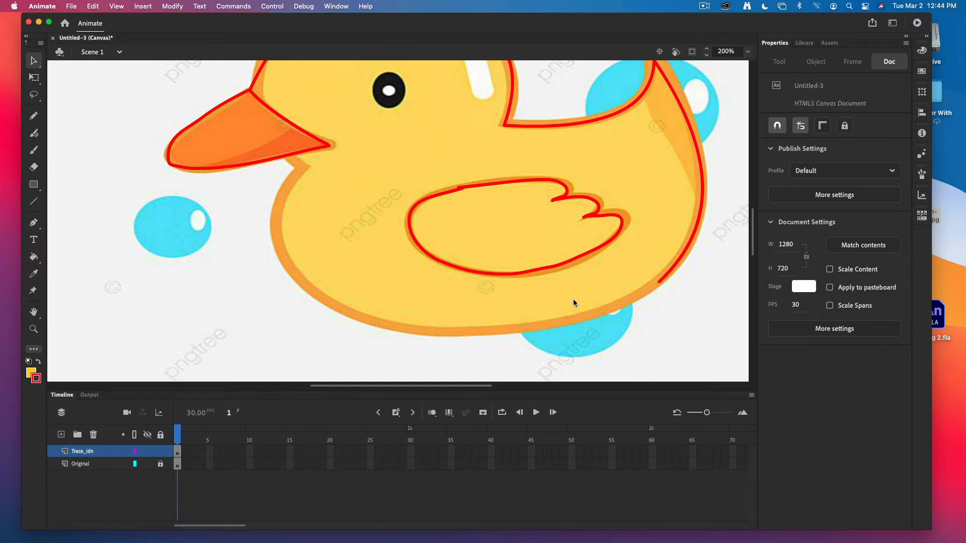
- Add a line from the beak's underside through the neck notch to the belly, and bend it along the chest
scroll(573, 299, "down", 3)
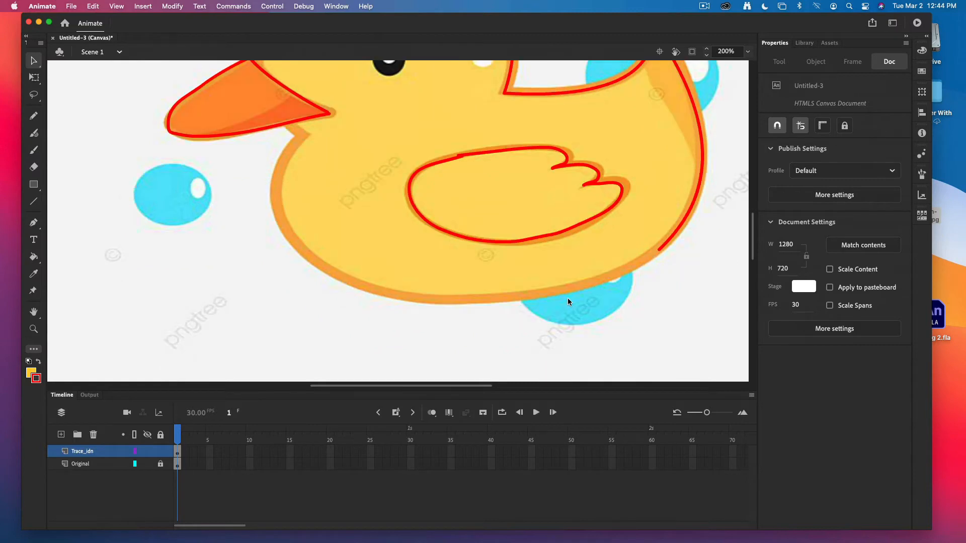
left_click(36, 202)
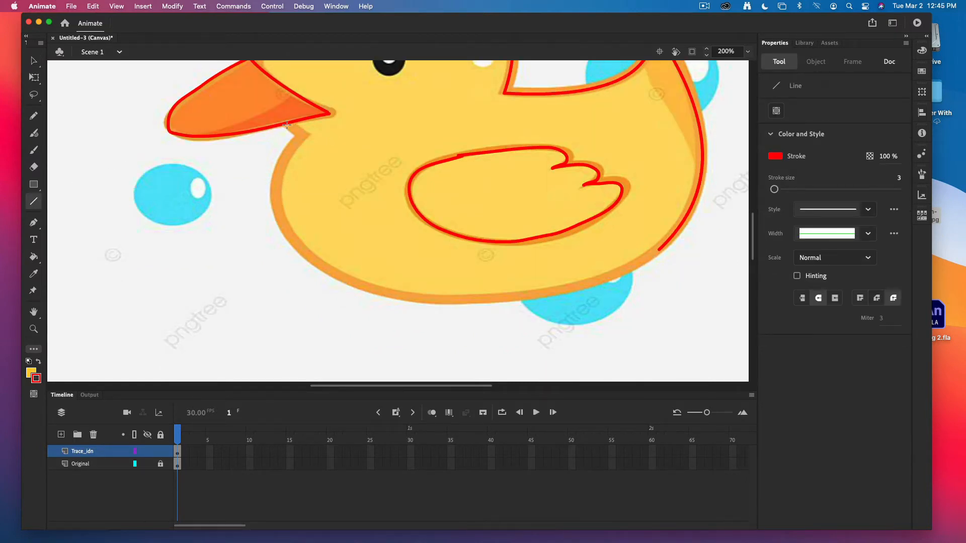
mouse_move(287, 125)
left_mouse_down()
mouse_move(359, 222)
mouse_move(448, 304)
mouse_move(473, 297)
left_mouse_up()
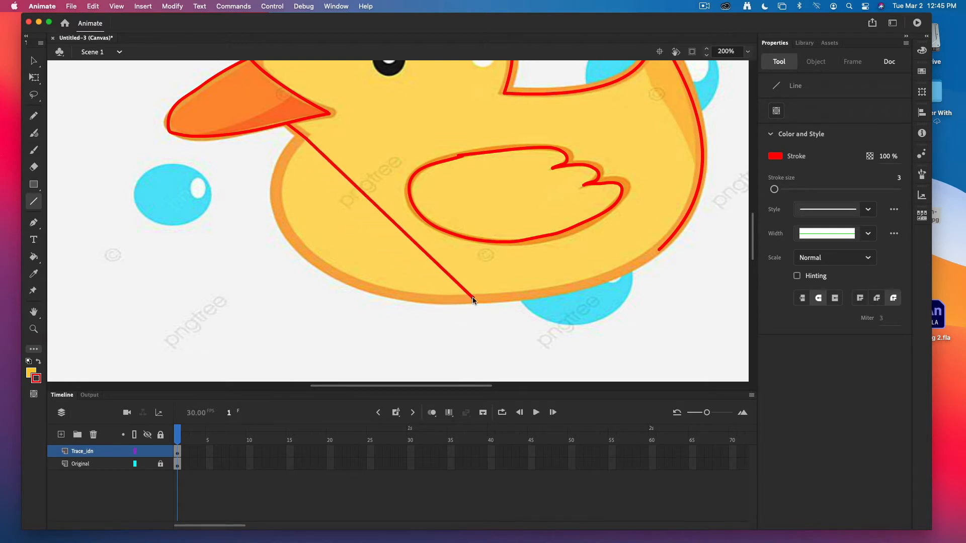
left_click(34, 61)
left_click_drag(390, 219, 301, 247)
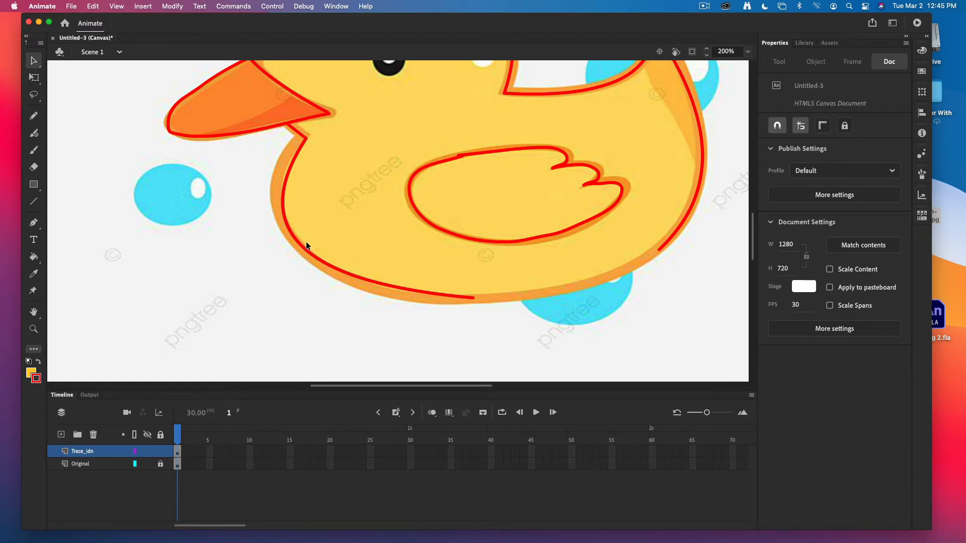
- Close the body outline with a line from the belly to the rump curve's end, bent along the underside
left_click(34, 201)
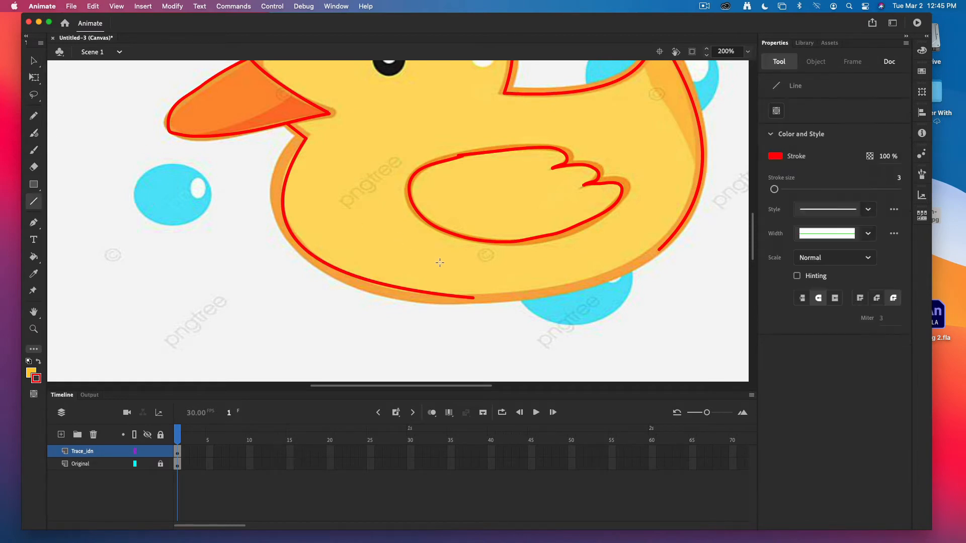
left_click_drag(477, 297, 658, 252)
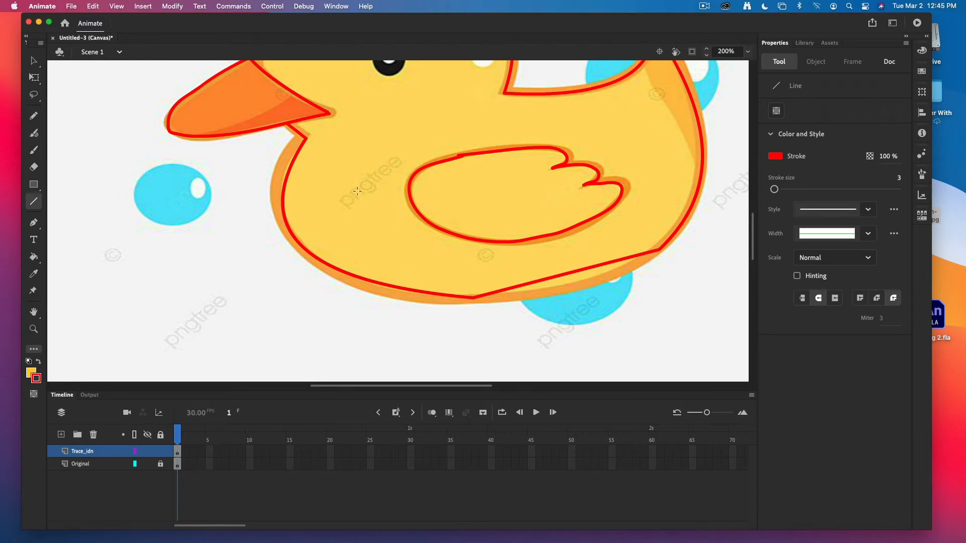
left_click(33, 62)
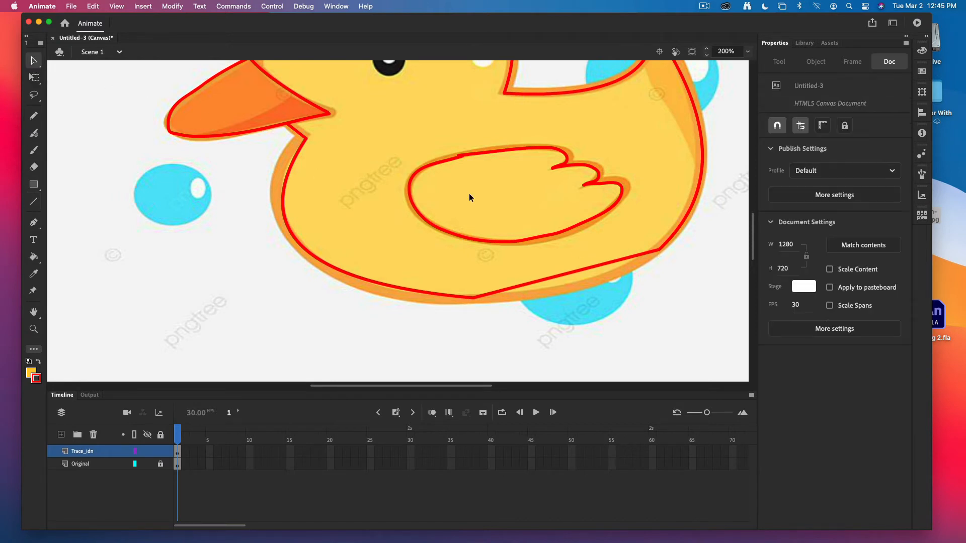
left_click(565, 274)
left_click(546, 274)
left_click_drag(562, 273, 564, 287)
- Check the traced outline at 100% zoom by hiding the Original layer and showing it again
scroll(541, 271, "up", 2)
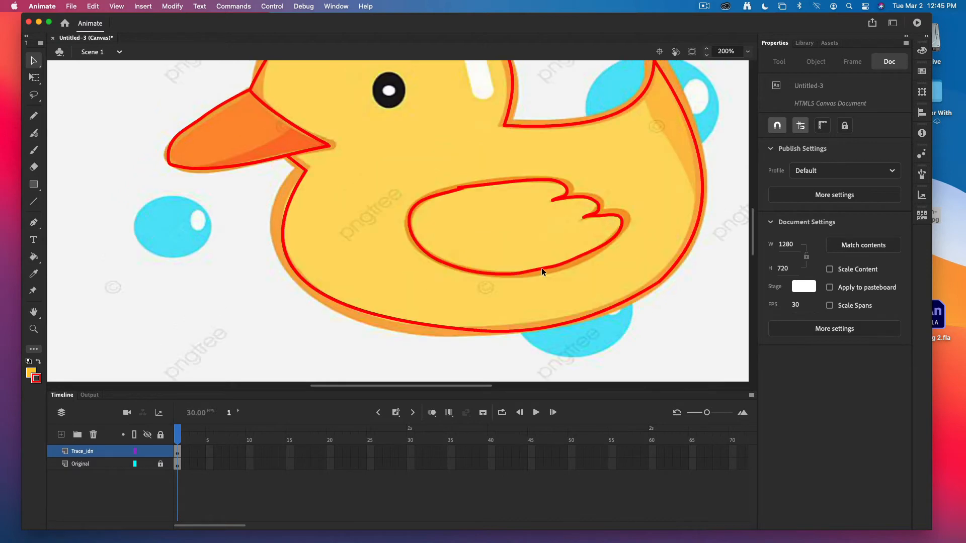
scroll(243, 236, "up", 2)
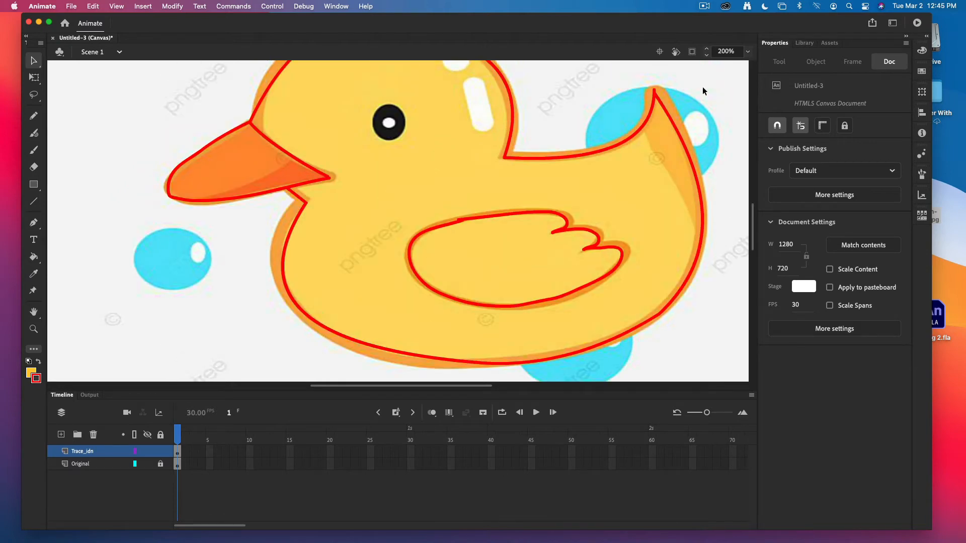
left_click(748, 51)
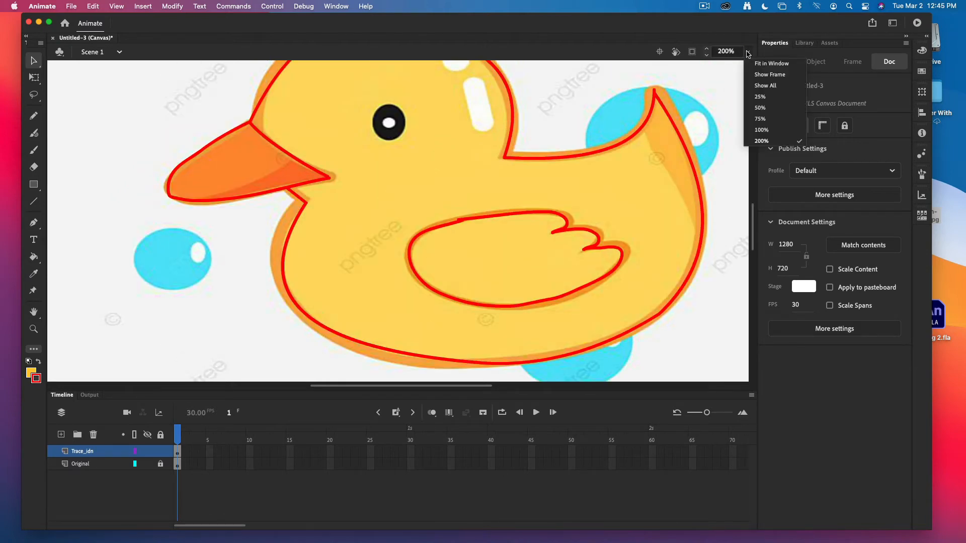
left_click(763, 130)
left_click(147, 464)
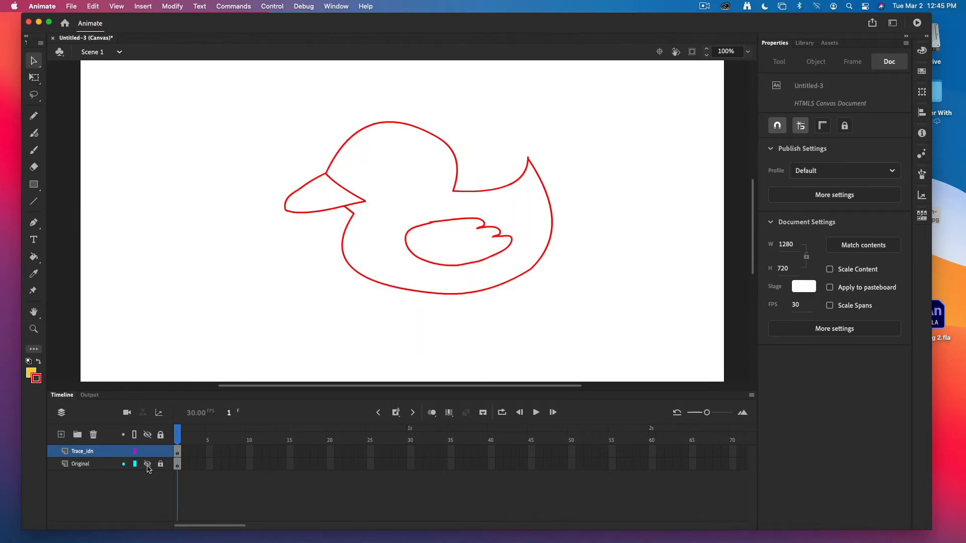
left_click(147, 464)
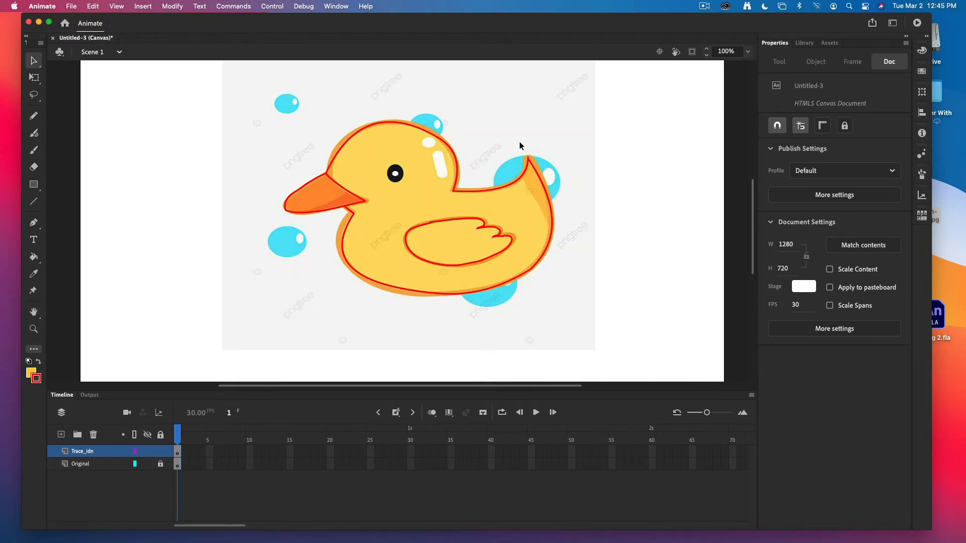
- Trace the duck's eye and the small highlight inside it freehand with the Pencil tool
left_click(748, 52)
left_click(761, 141)
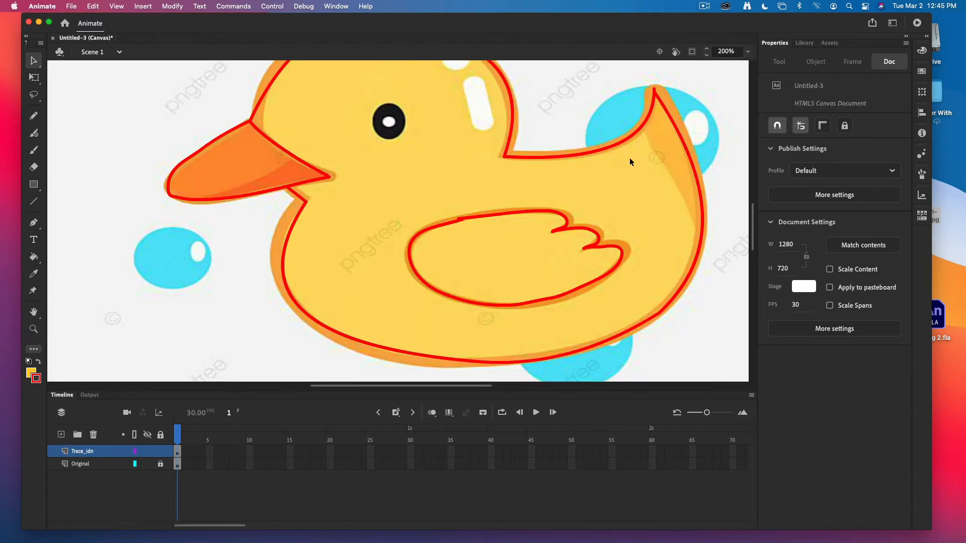
scroll(409, 152, "up", 5)
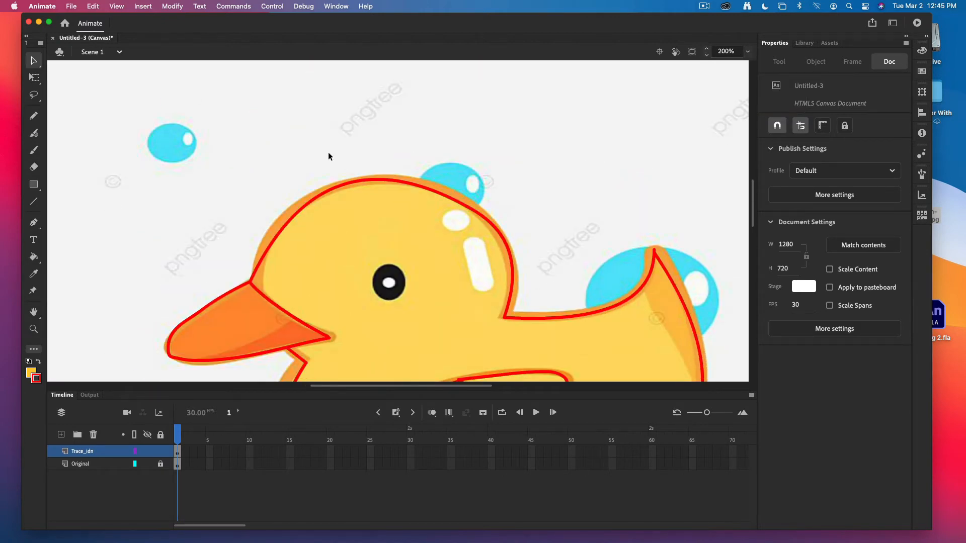
left_click(34, 116)
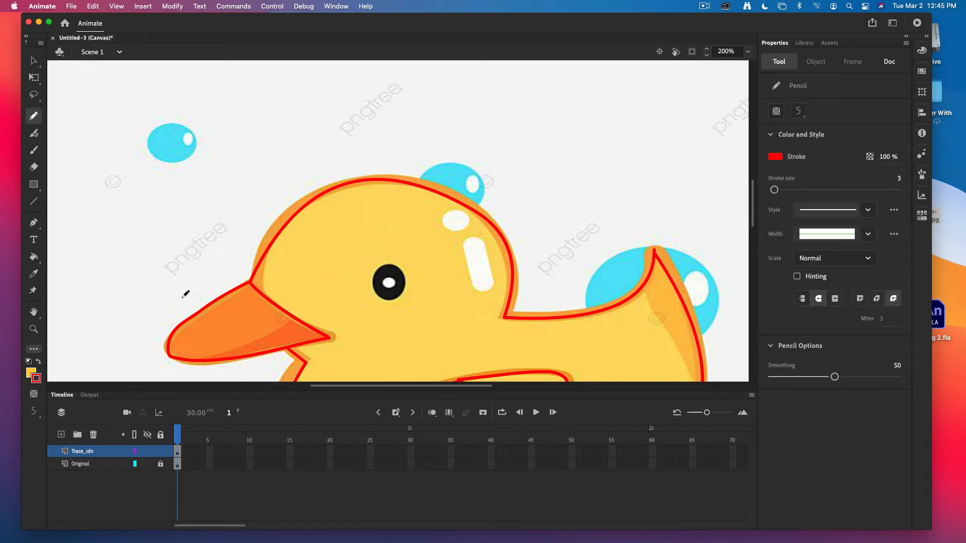
mouse_move(391, 265)
left_mouse_down()
mouse_move(374, 275)
mouse_move(384, 301)
mouse_move(404, 289)
mouse_move(393, 262)
mouse_move(385, 285)
mouse_move(394, 276)
left_mouse_up()
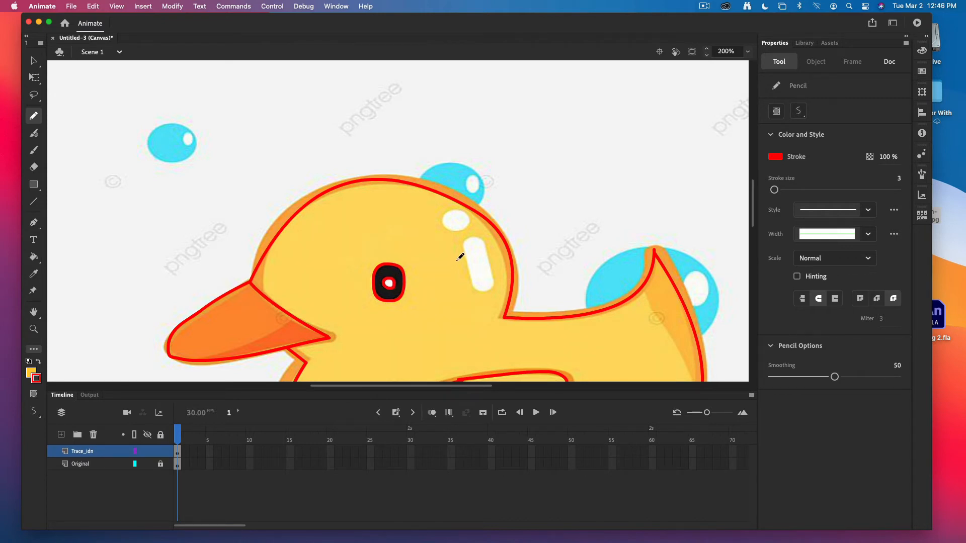
- Sample the beak's orange as the fill colour and change the Paint Bucket's gap size option
scroll(456, 244, "down", 5)
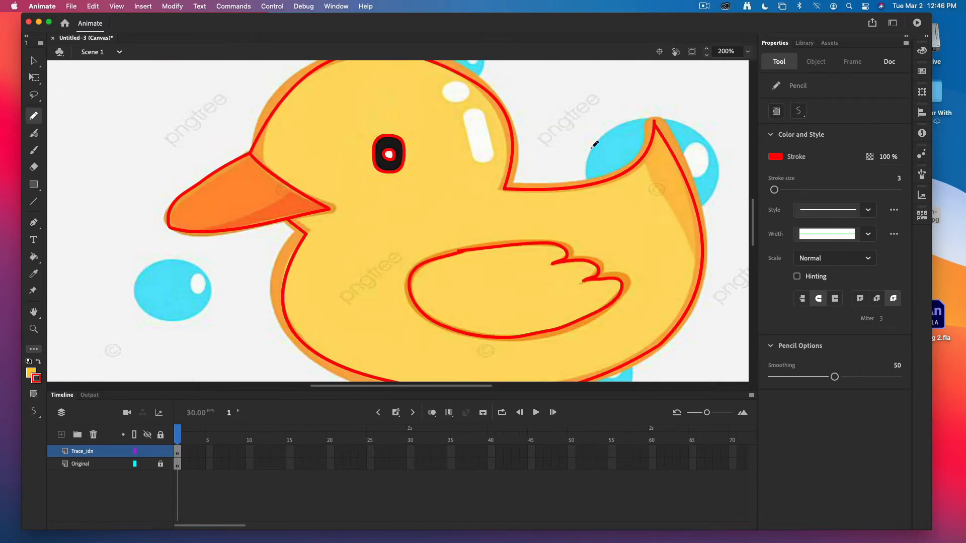
left_click(748, 51)
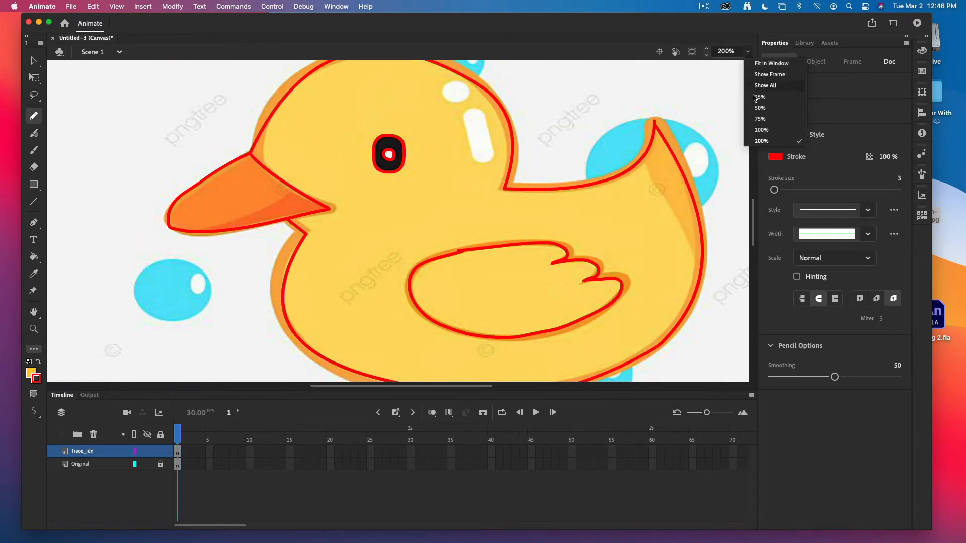
left_click(761, 129)
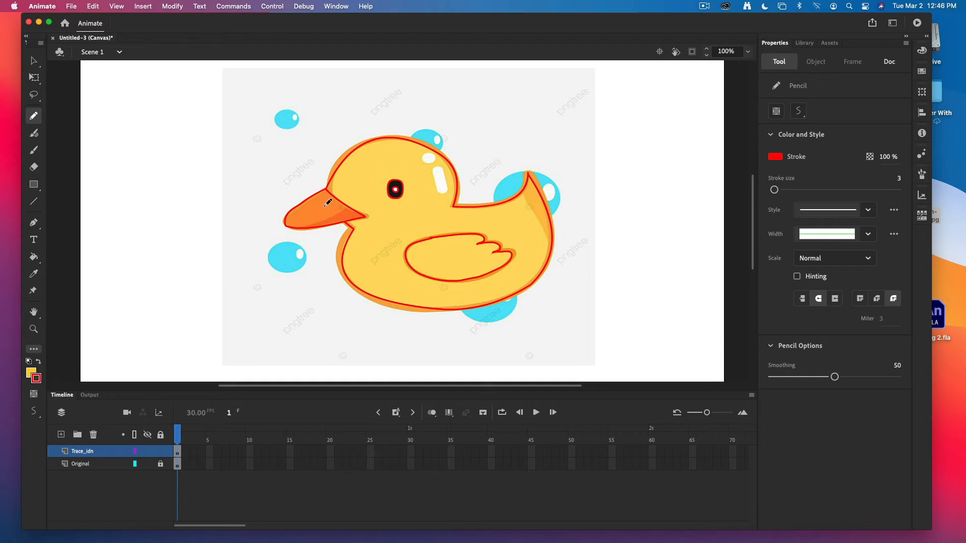
left_click(34, 275)
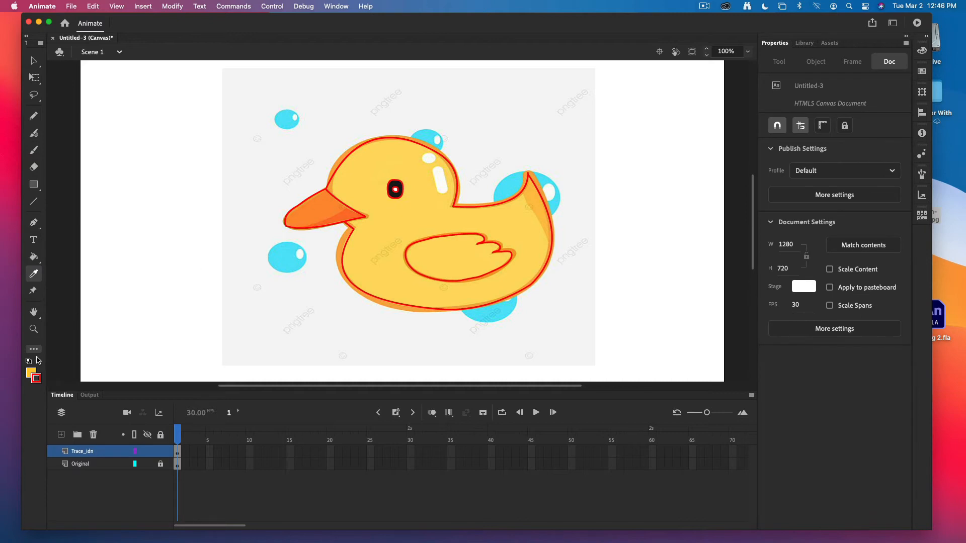
left_click(327, 210)
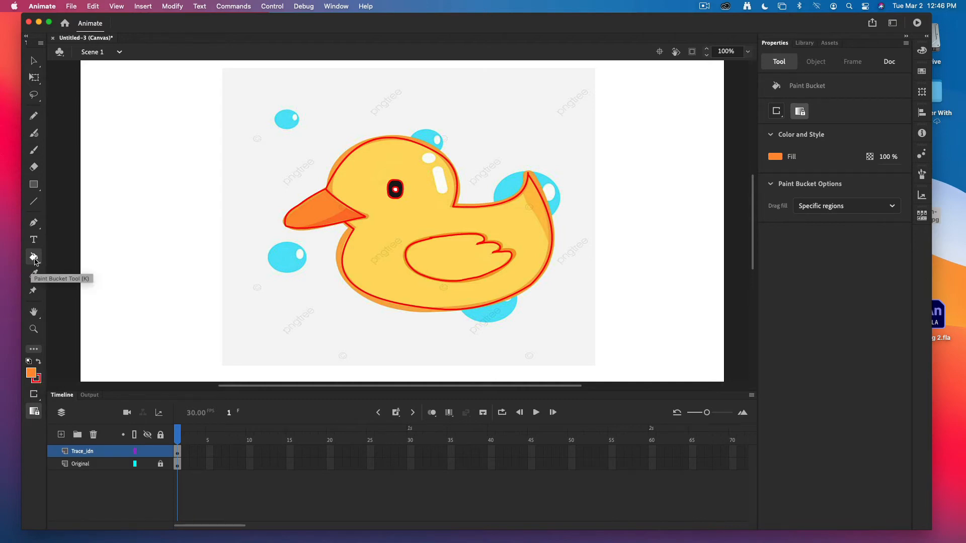
left_click(33, 394)
left_click(57, 390)
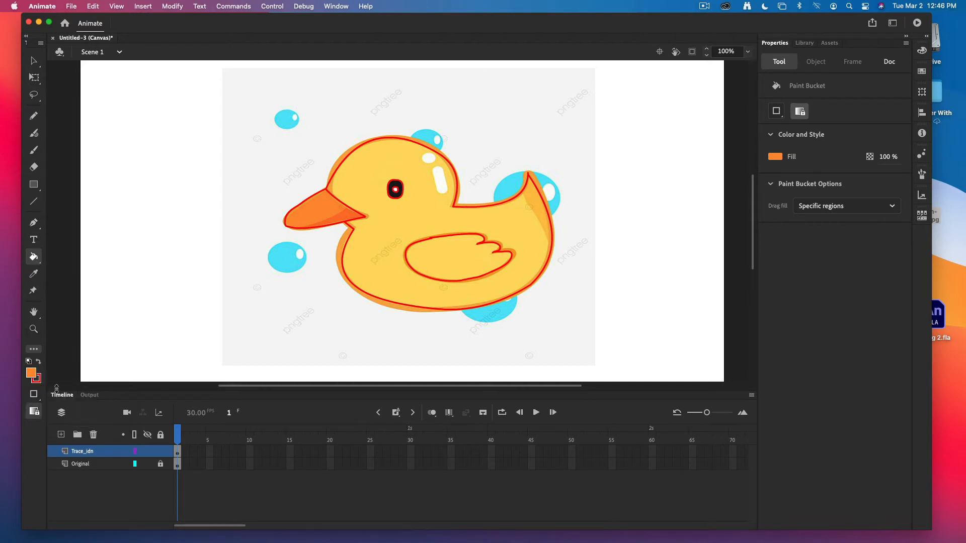
- Try to fill the traced beak with the sampled orange, and undo the fill
left_click(325, 212)
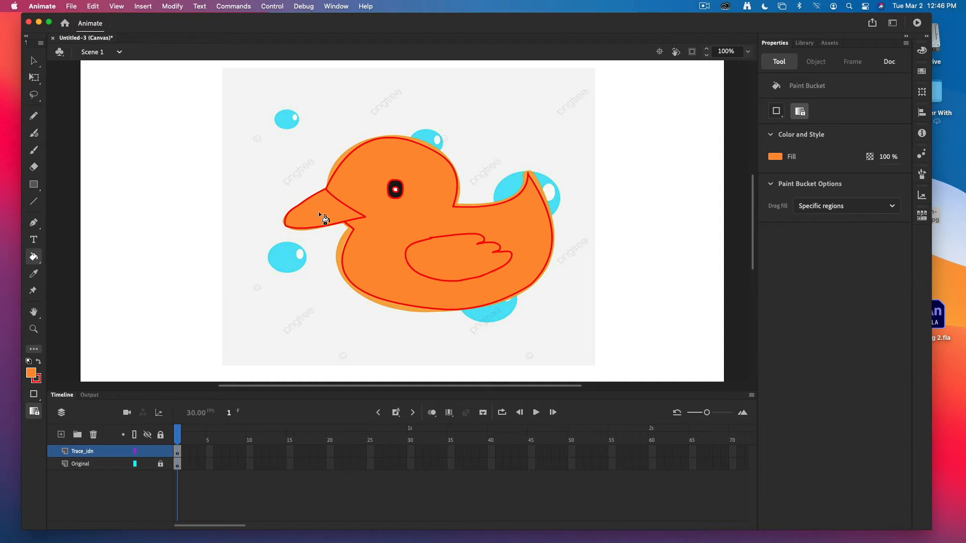
key("super+z")
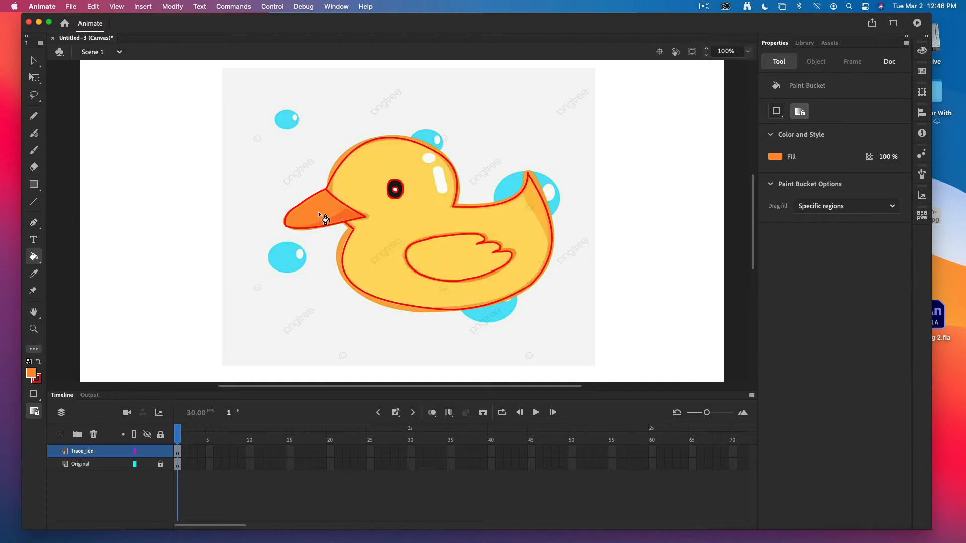
key("super+y")
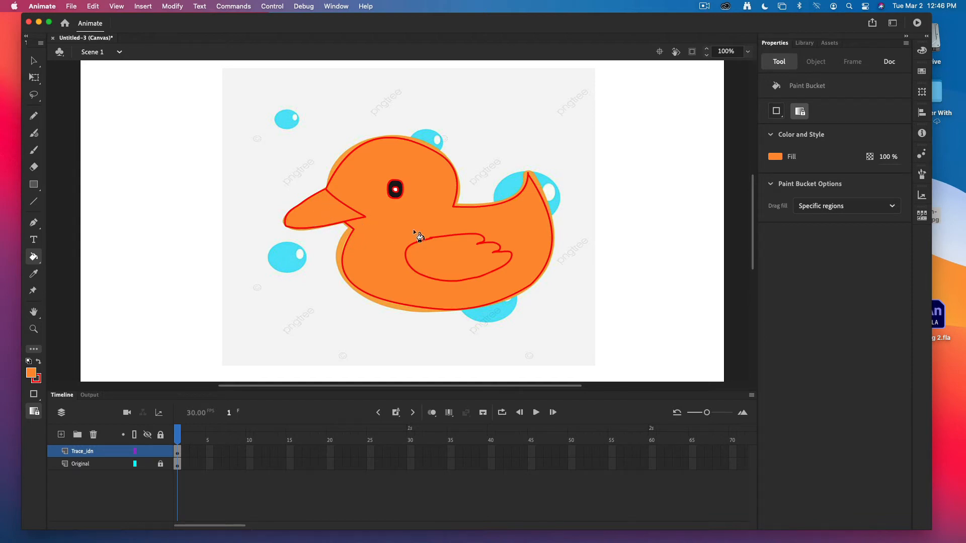
key("super+z")
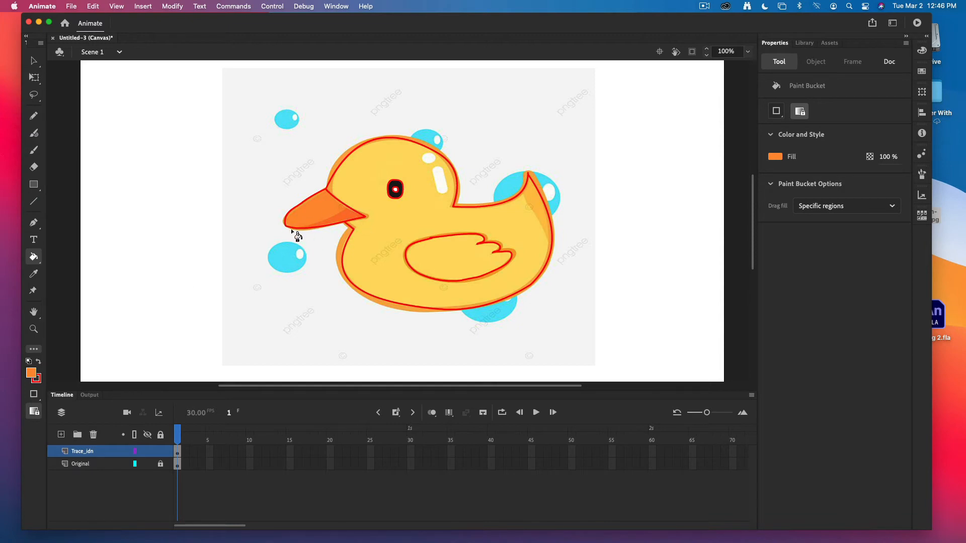
- Show the Trace_idn layer as outlines, inspect the beak's corners closely for gaps, and restore its normal display
left_click(34, 329)
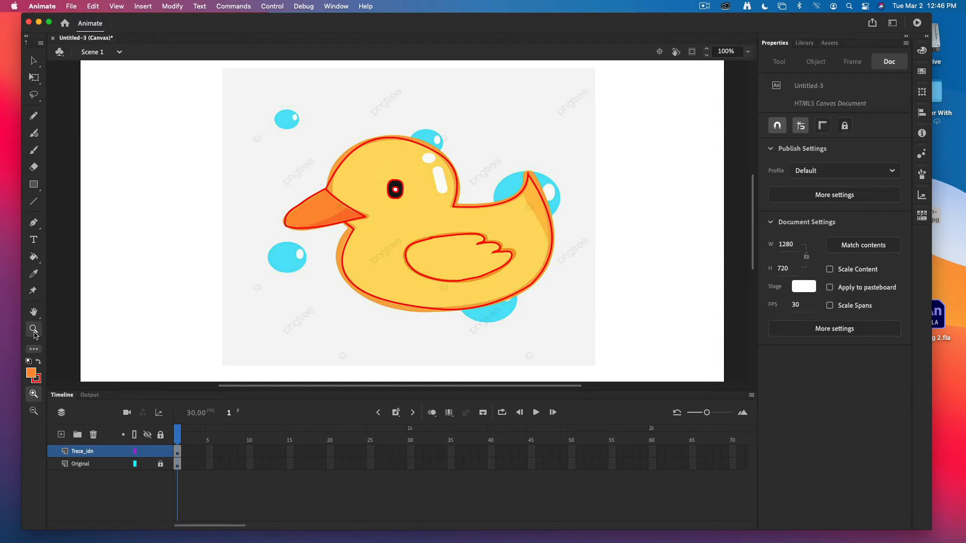
left_click(353, 212)
left_click(353, 208)
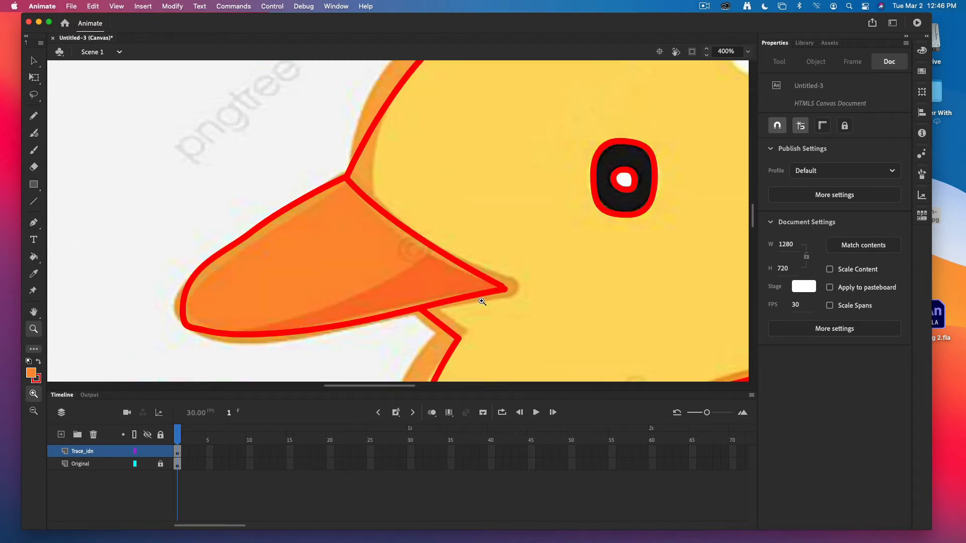
left_click(505, 292)
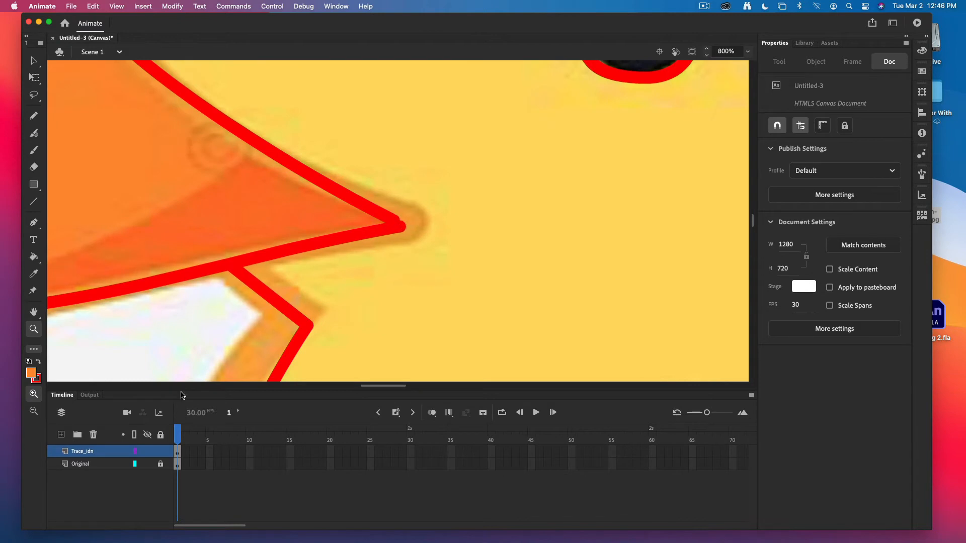
left_click(136, 453)
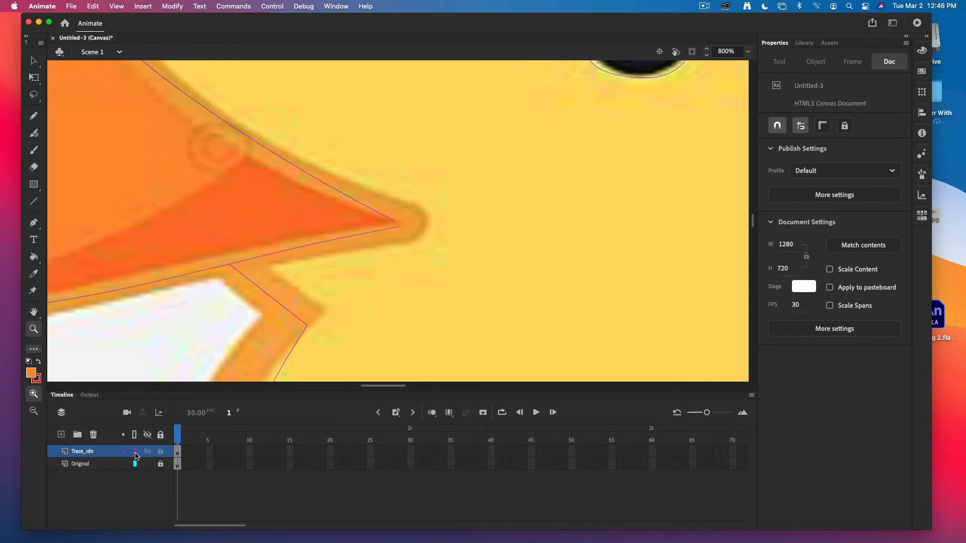
left_click(393, 224)
left_click(404, 222)
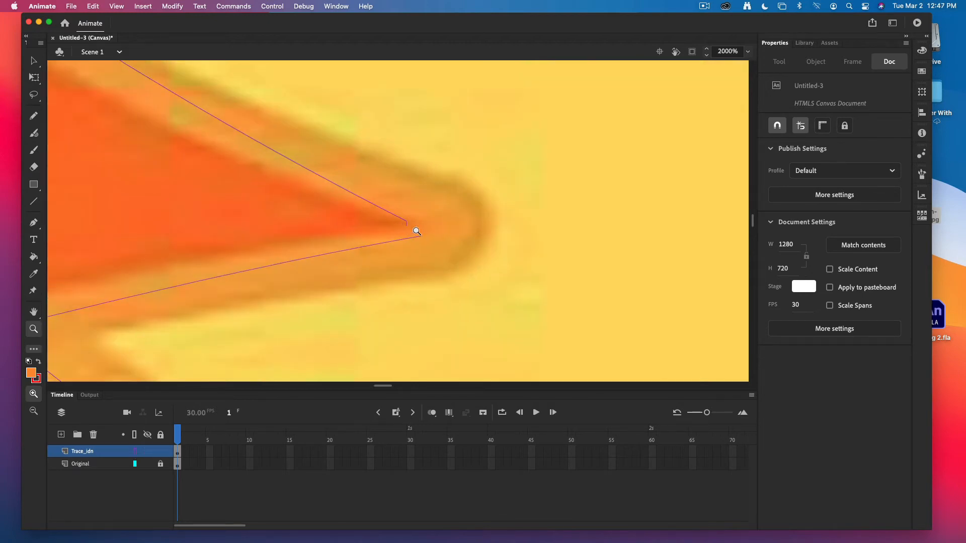
scroll(416, 232, "up", 10)
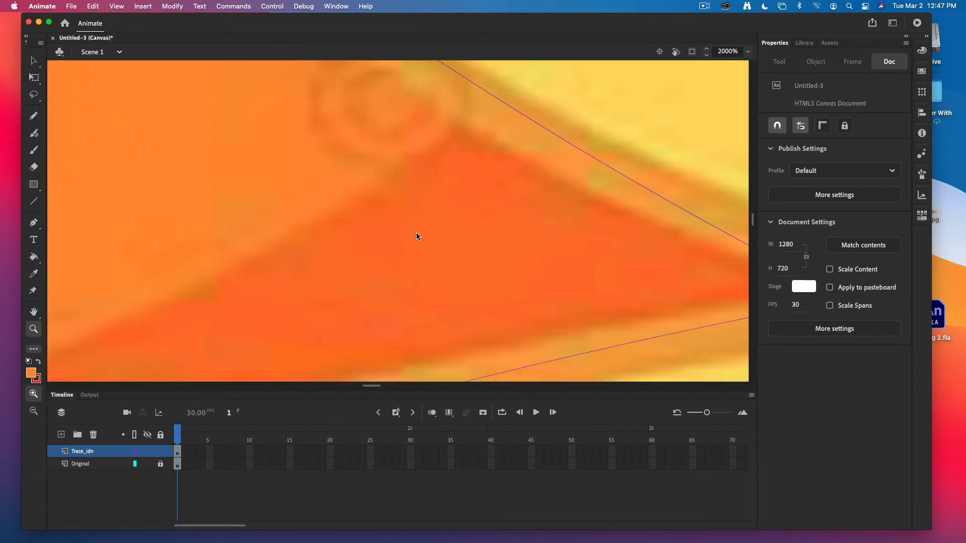
scroll(416, 233, "up", 5)
scroll(415, 233, "left", 3)
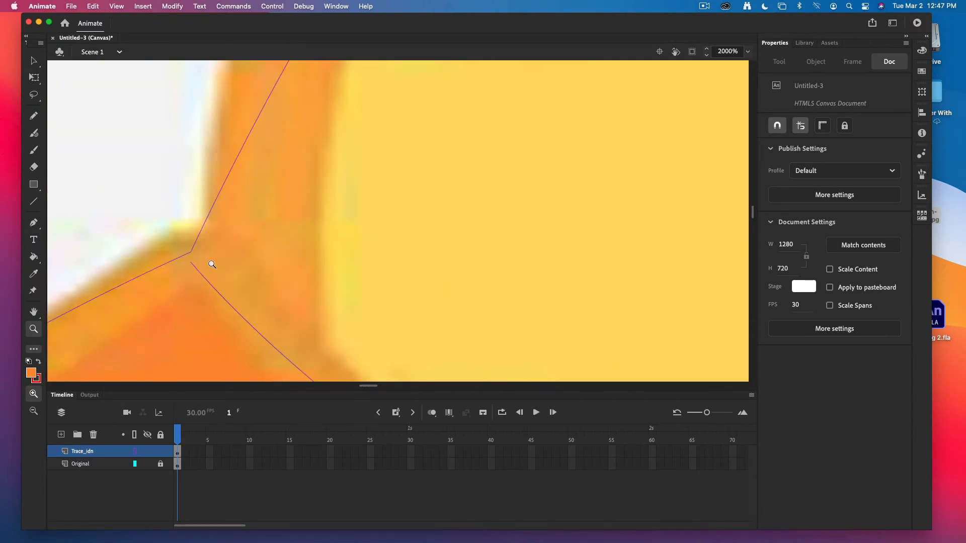
scroll(269, 267, "down", 5)
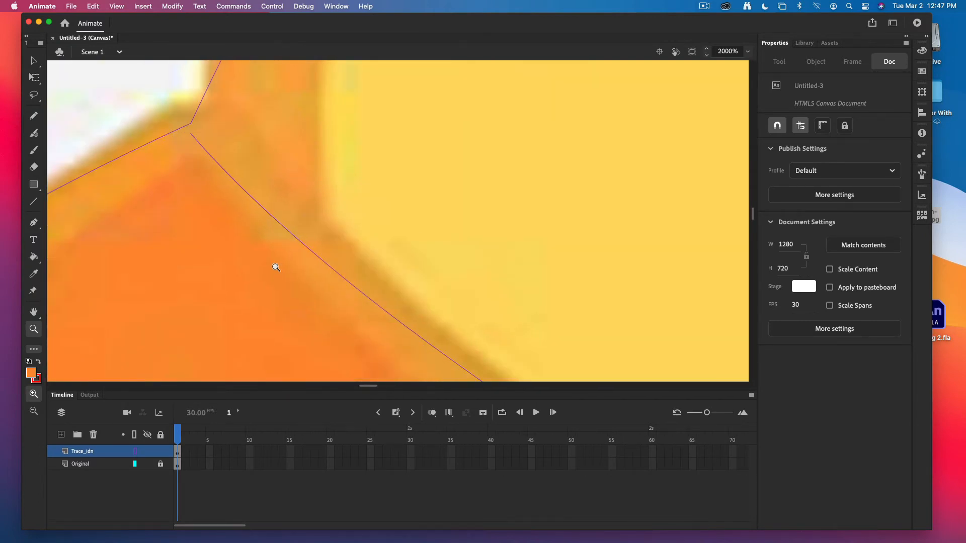
left_click(279, 266, "alt")
left_click(338, 268, "alt")
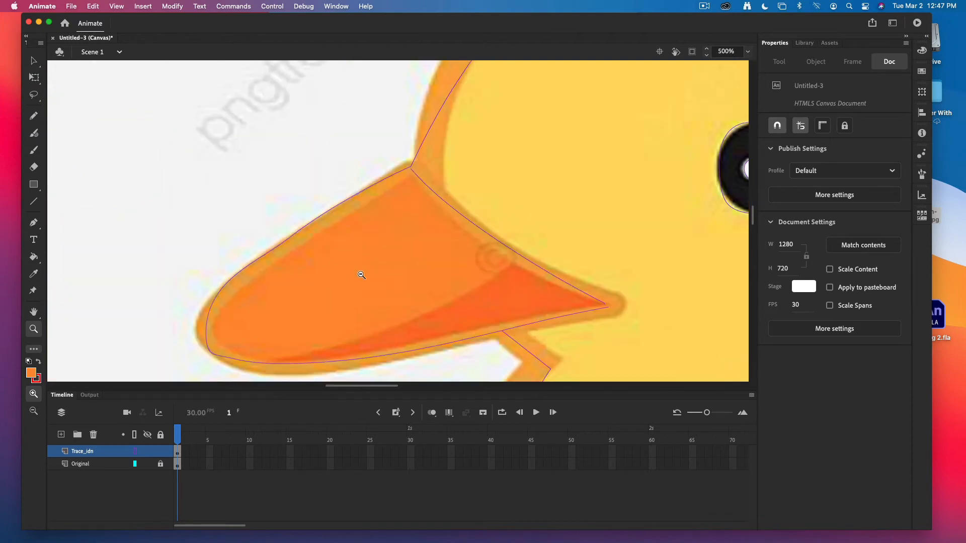
left_click(360, 273, "alt")
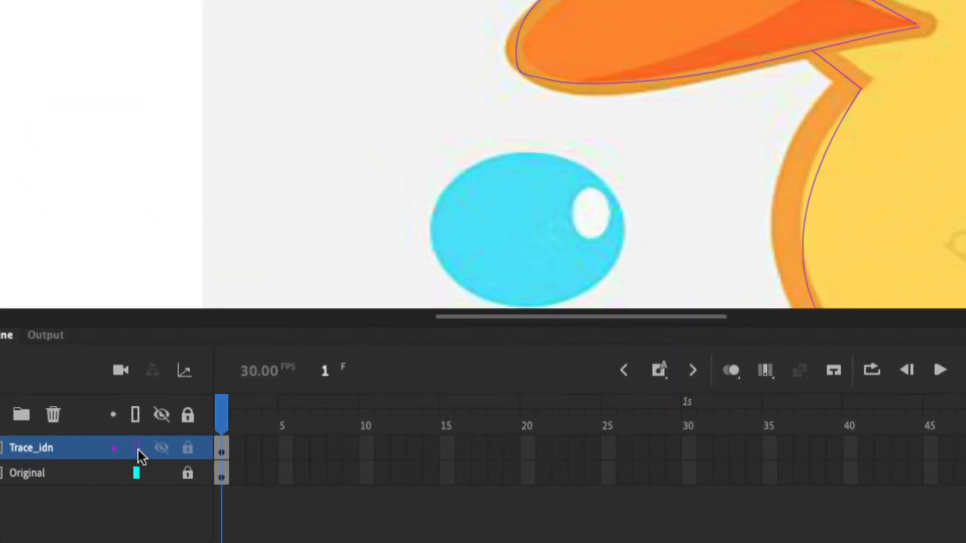
left_click(138, 450)
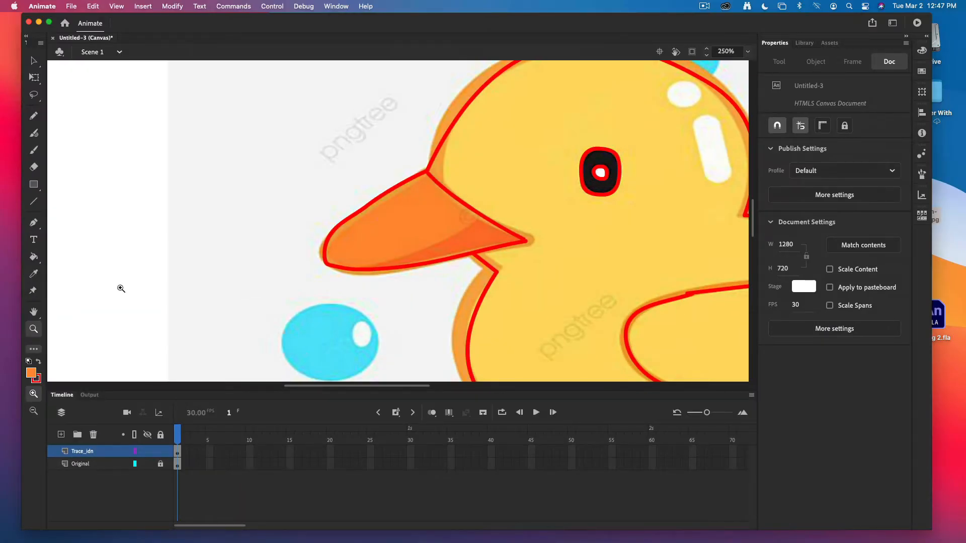
- Try to fill the beak with orange using the Don't Close Gaps option, and undo the fill
left_click(34, 259)
left_click(416, 234)
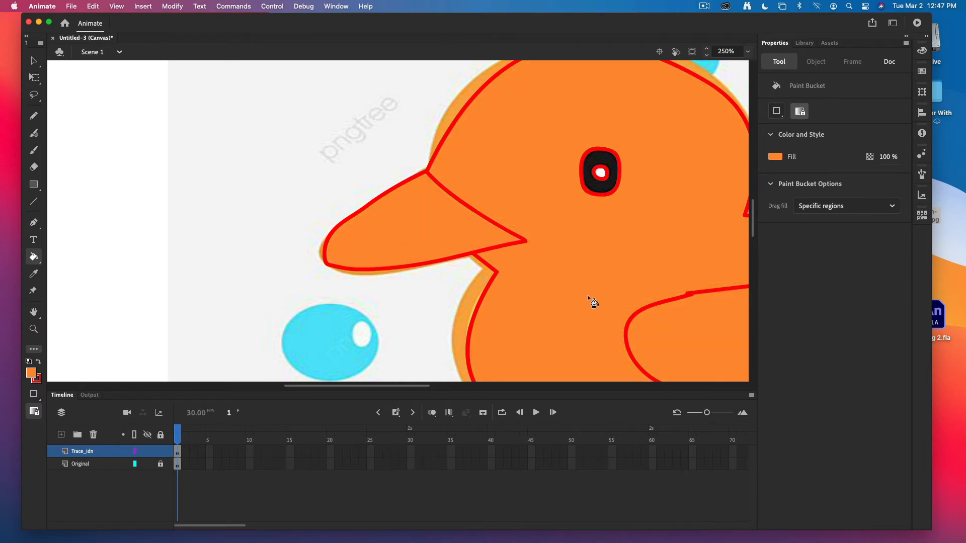
key("super+z")
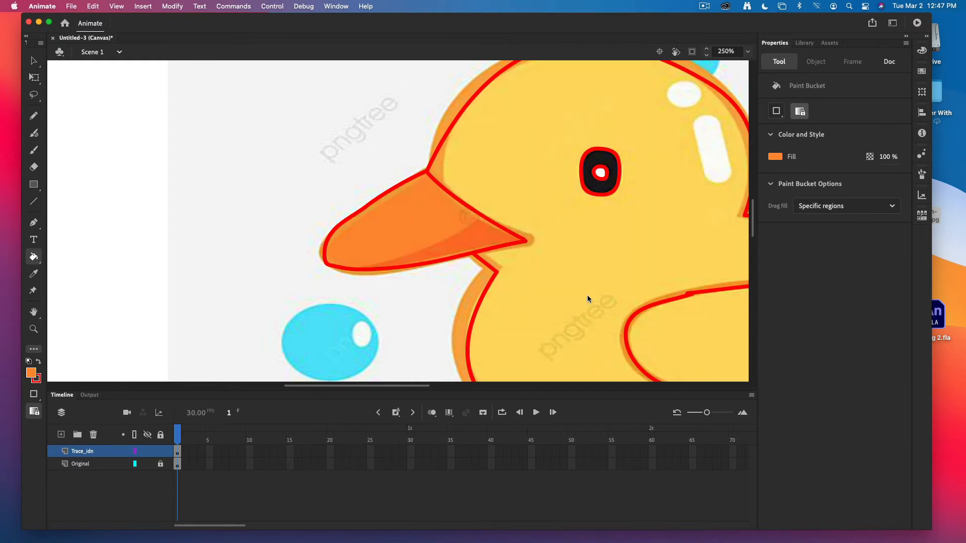
- Set the Paint Bucket to Close Small Gaps and fill the traced beak with the sampled orange
left_click(33, 412)
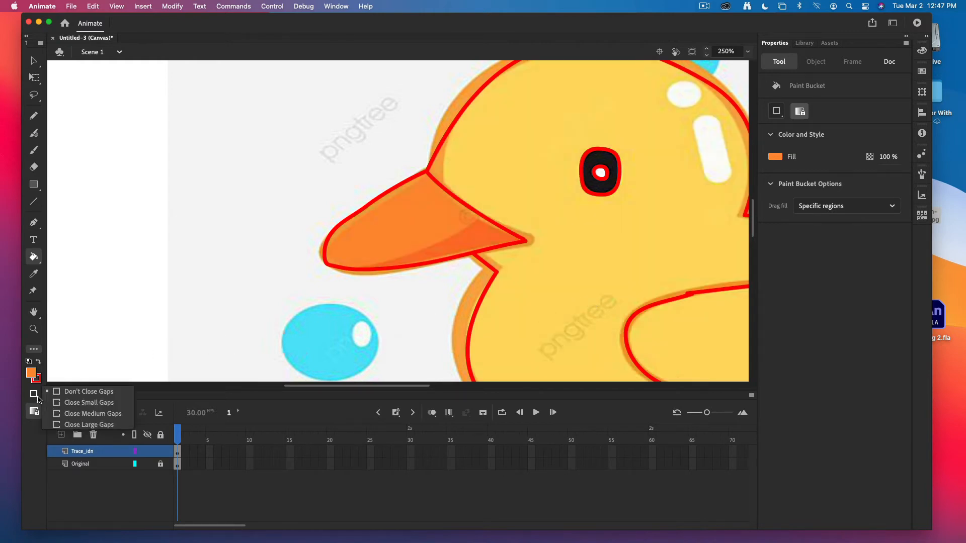
left_click(79, 413)
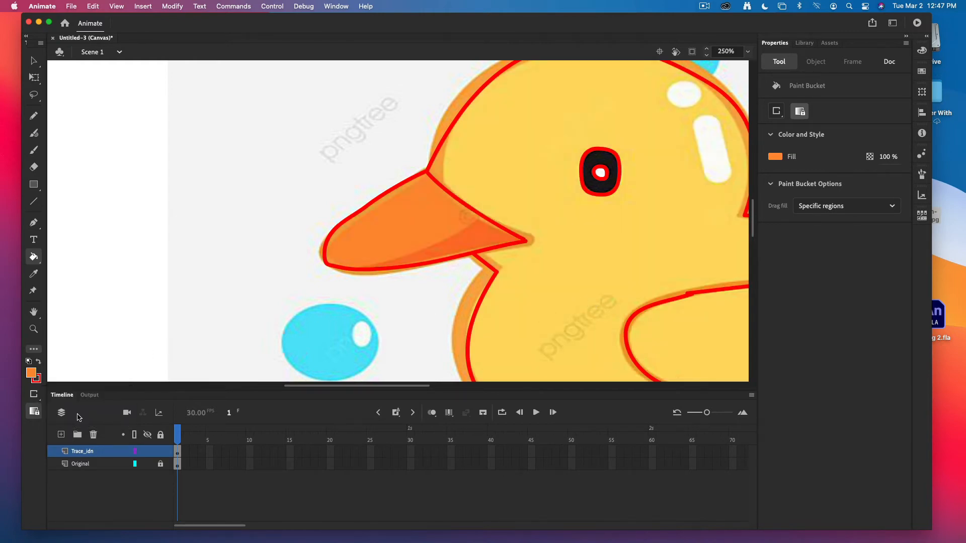
left_click(43, 401)
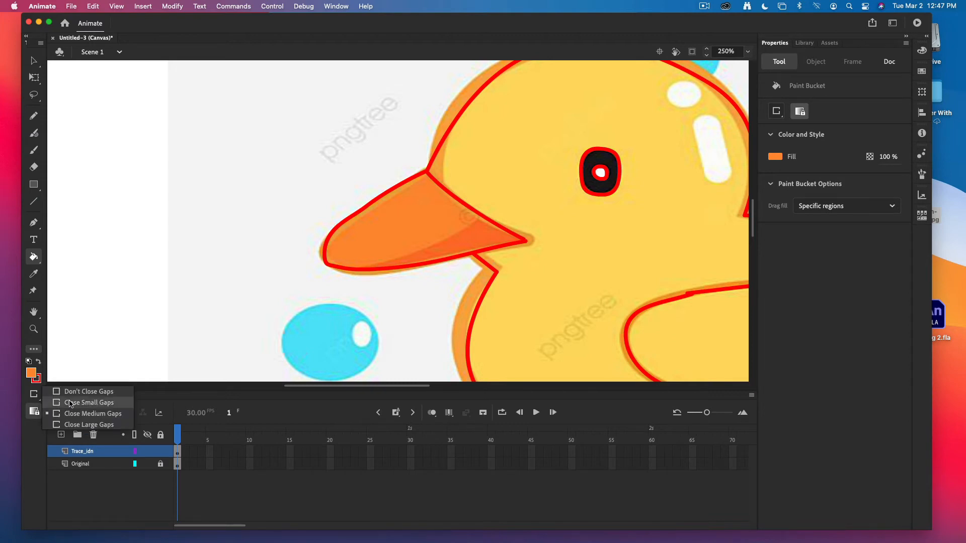
left_click(70, 403)
left_click(404, 232)
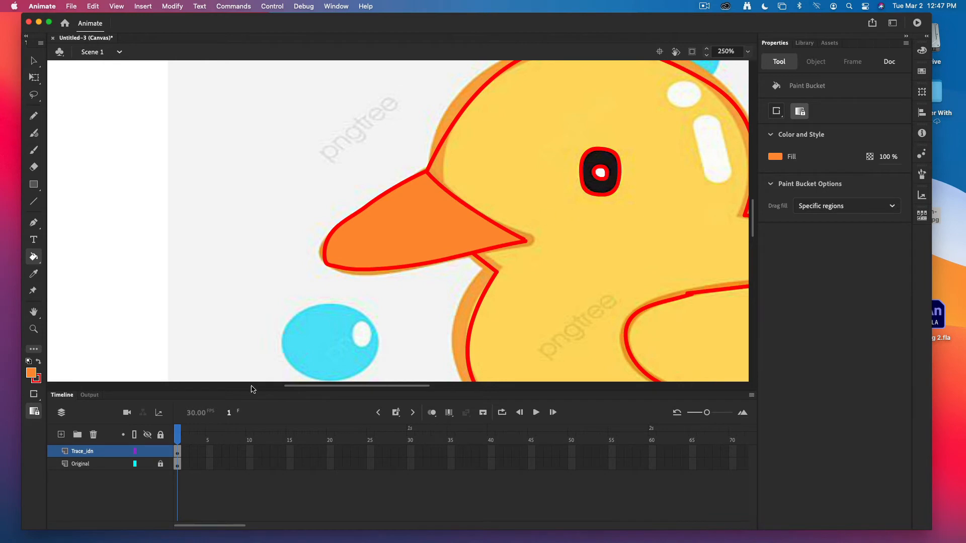
- Hide the Original layer and fill the duck's eye around the small highlight with black
left_click(147, 464)
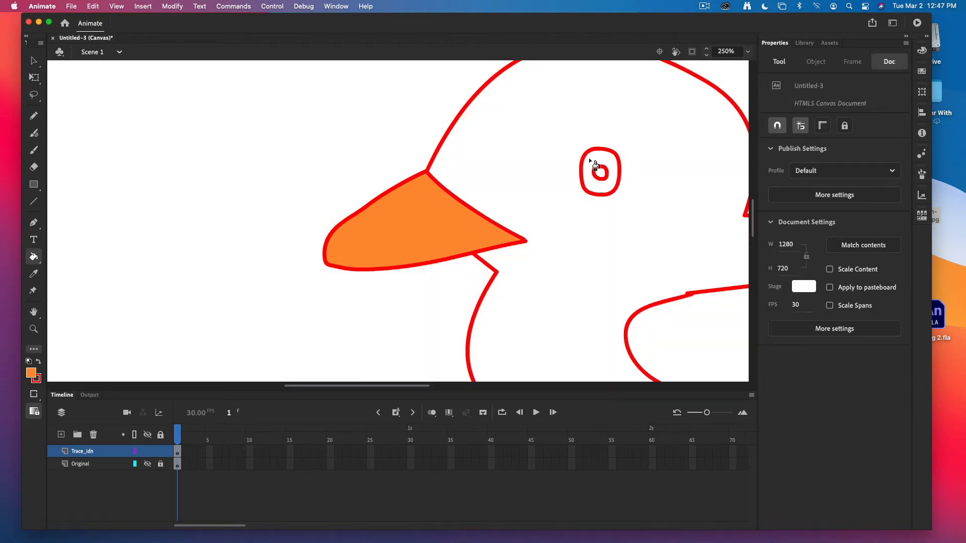
left_click(32, 378)
left_click(73, 406)
left_click(598, 159)
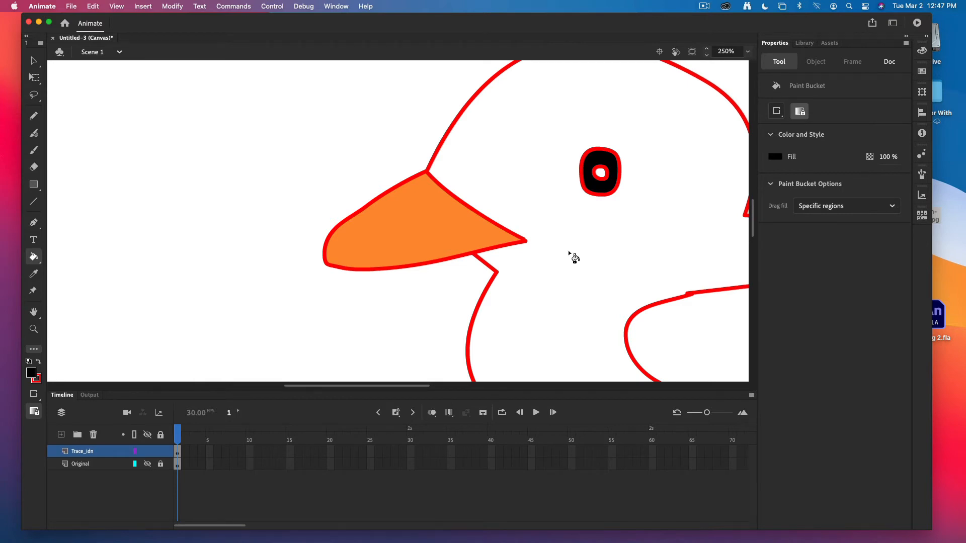
- Show the Original layer, sample the duck's body yellow, and fill the traced head and body with it
scroll(560, 248, "down", 5)
scroll(548, 247, "right", 10)
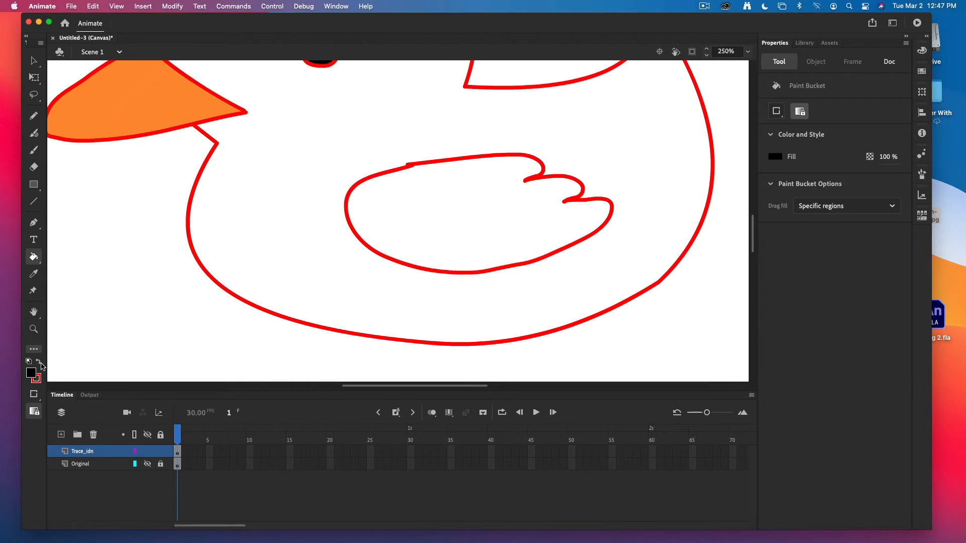
left_click(148, 464)
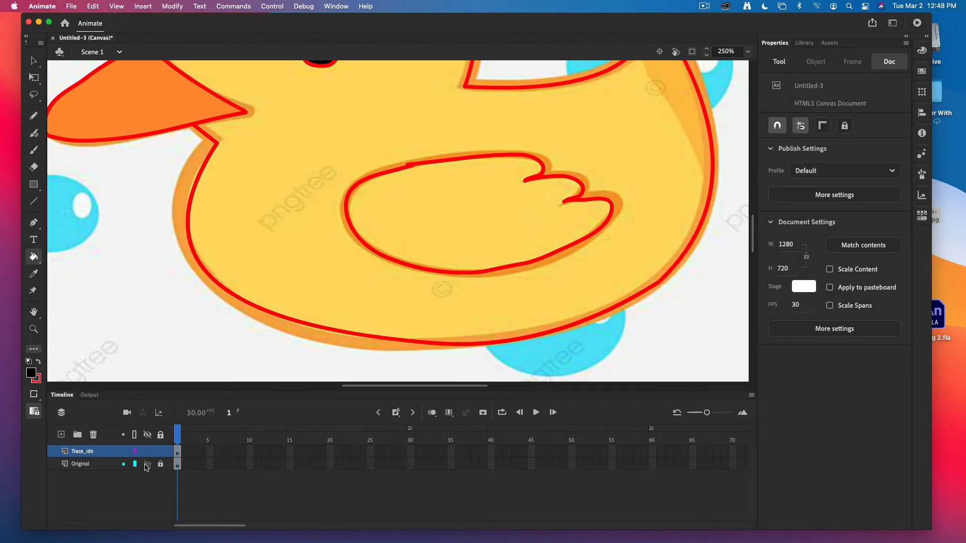
left_click(34, 273)
left_click(257, 160)
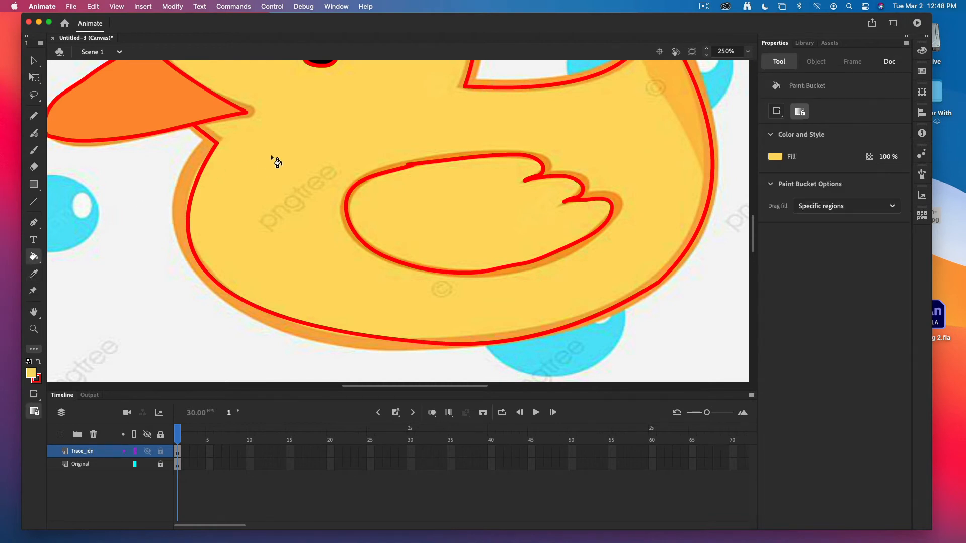
left_click(273, 159)
scroll(342, 177, "up", 2)
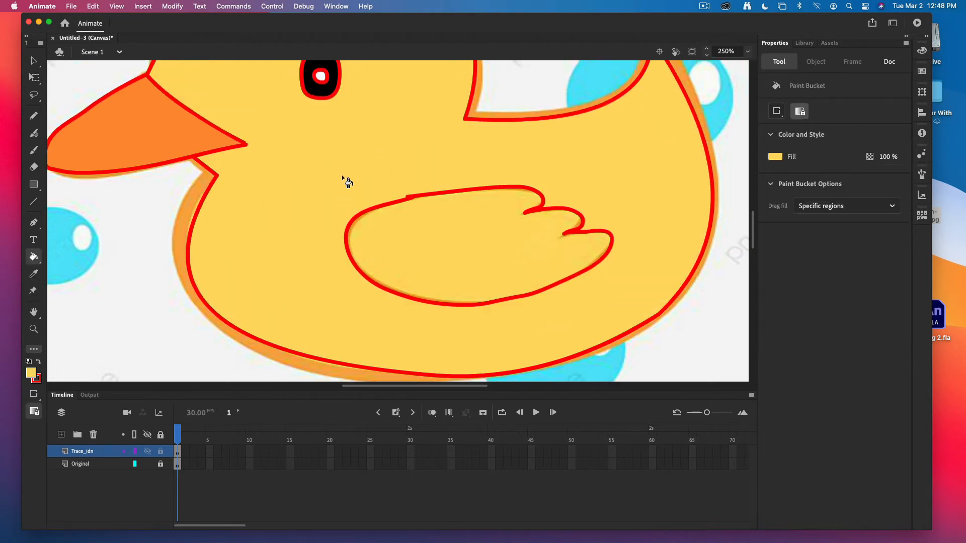
- Hide the Original layer and fill the wing with a golden yellow darker than the body
left_click(147, 464)
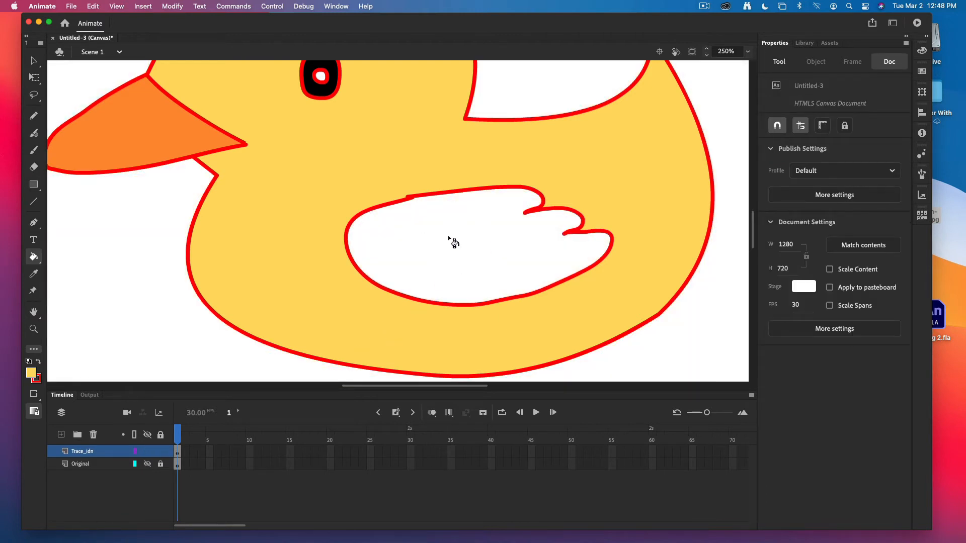
left_click(31, 374)
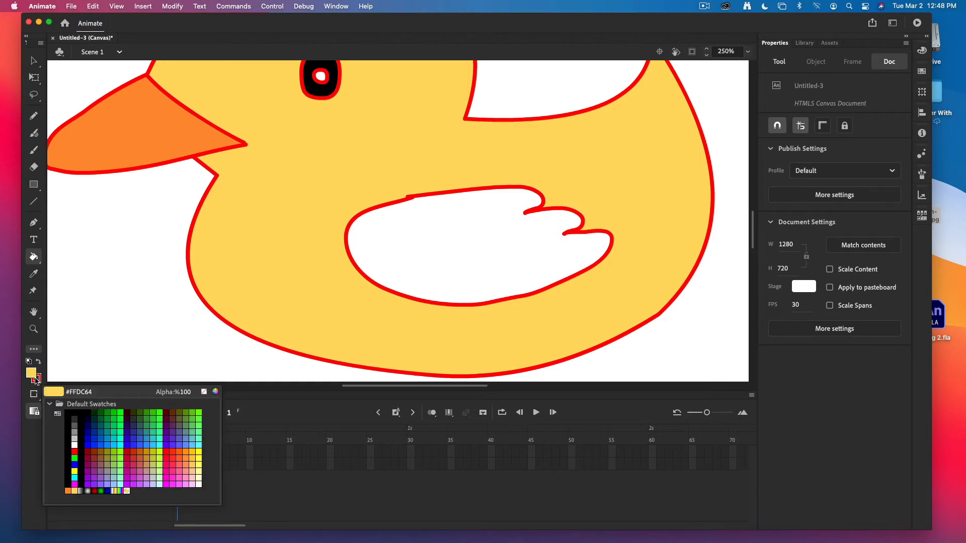
left_click(196, 451)
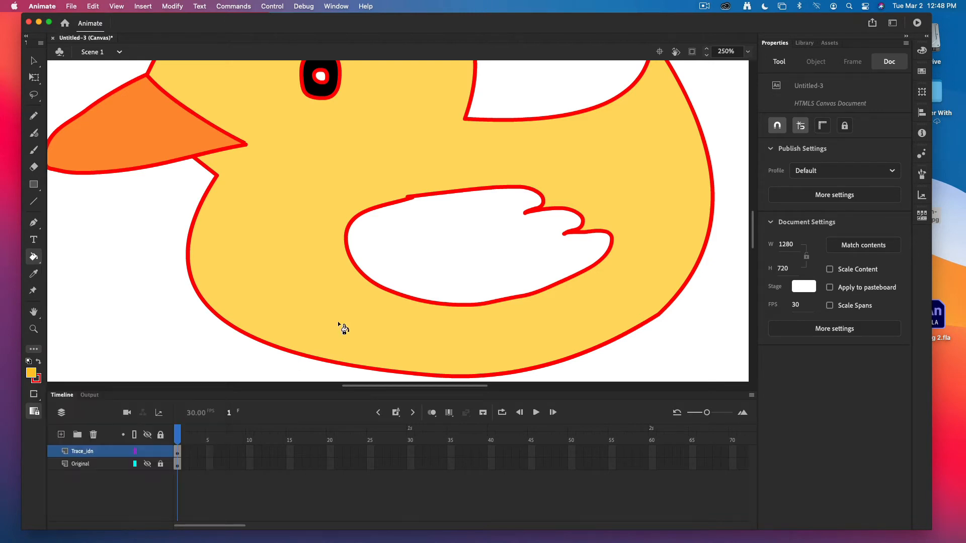
left_click(450, 248)
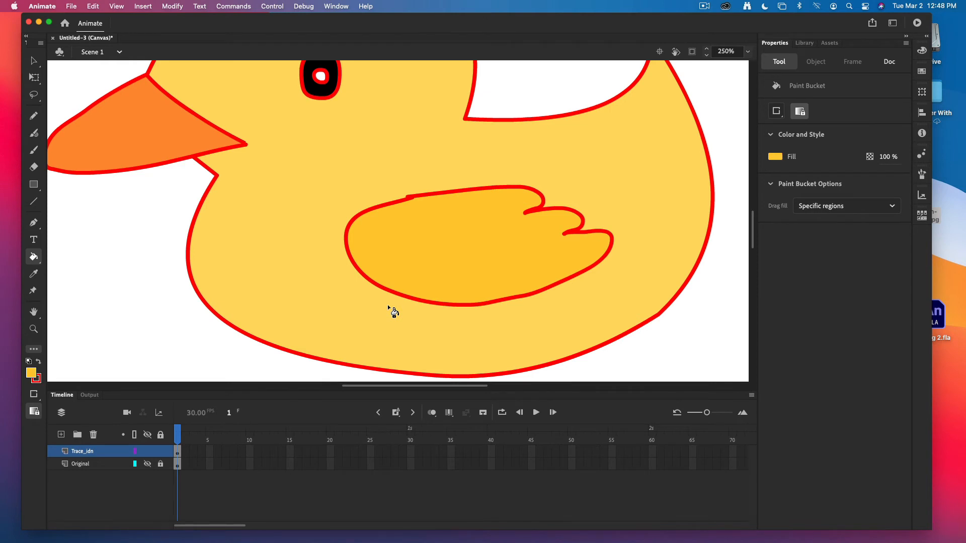
- Choose a bright blue fill colour and fill the small highlight inside the duck's eye with it
key("z")
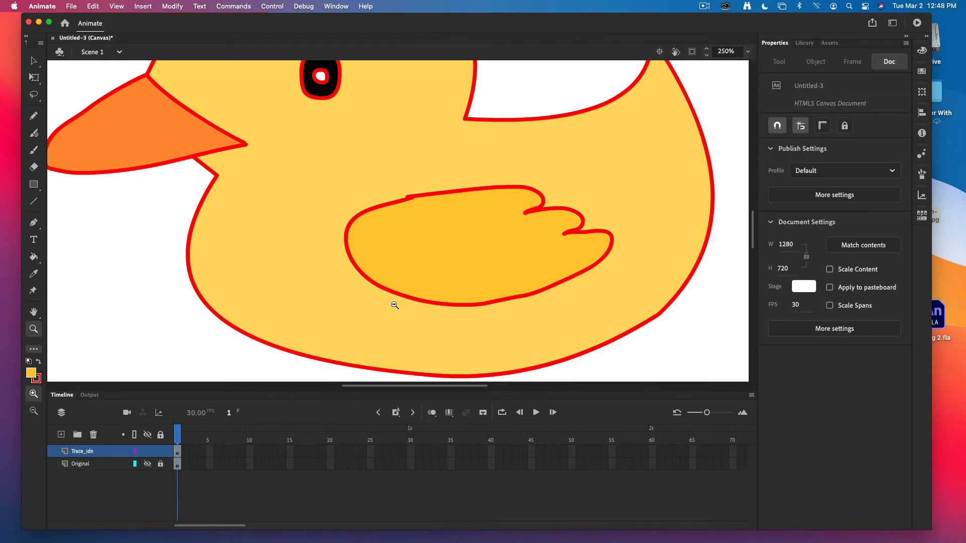
left_click(395, 280, "alt")
scroll(424, 220, "up", 3)
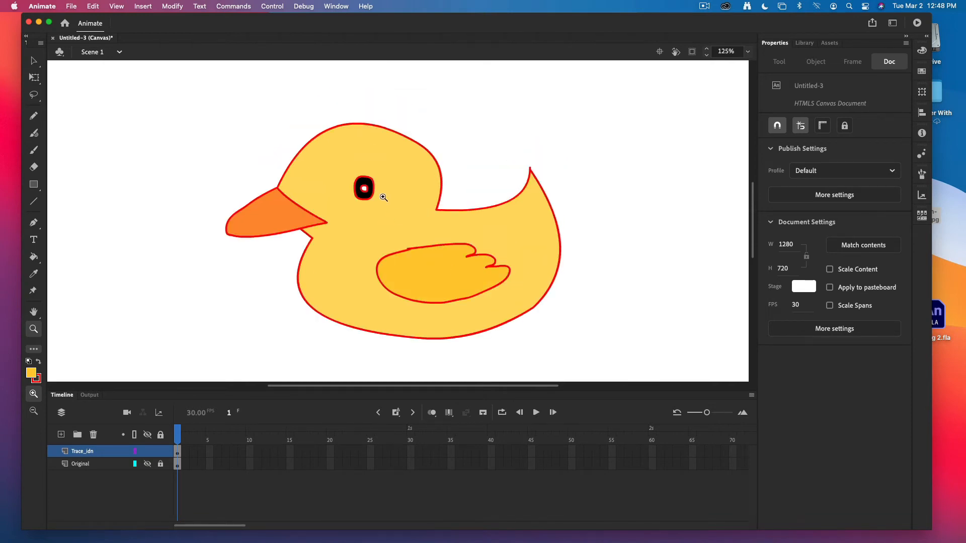
left_click(365, 188)
left_click(390, 213)
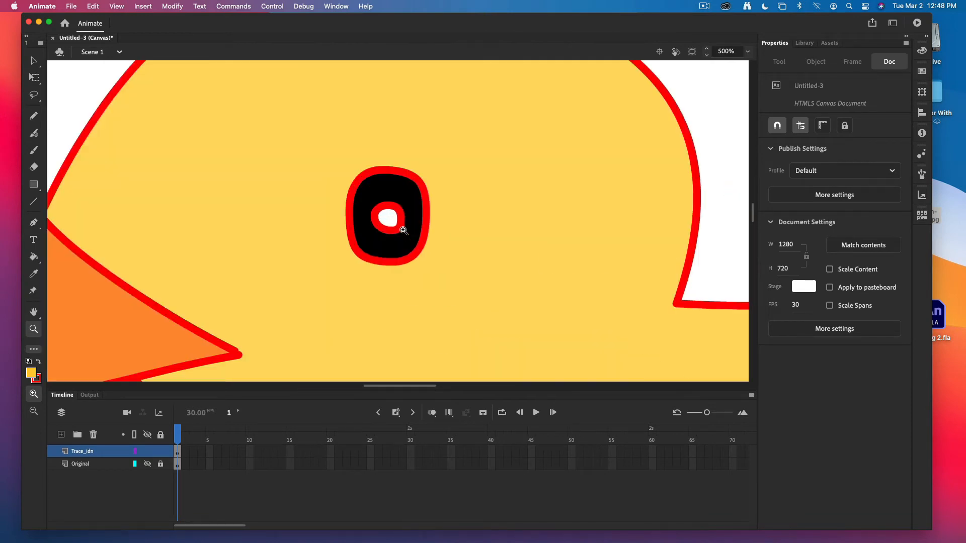
left_click(39, 363)
left_click(38, 362)
left_click(31, 372)
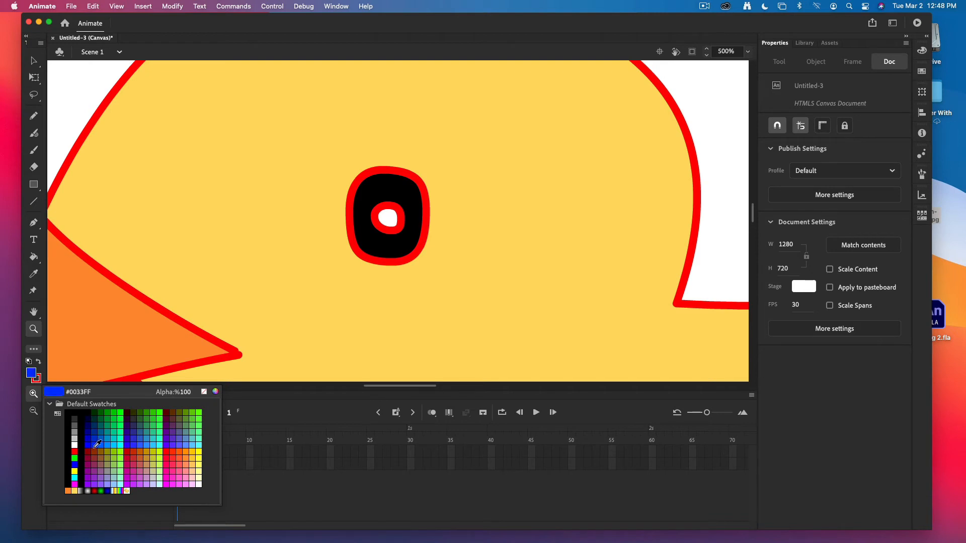
left_click(111, 442)
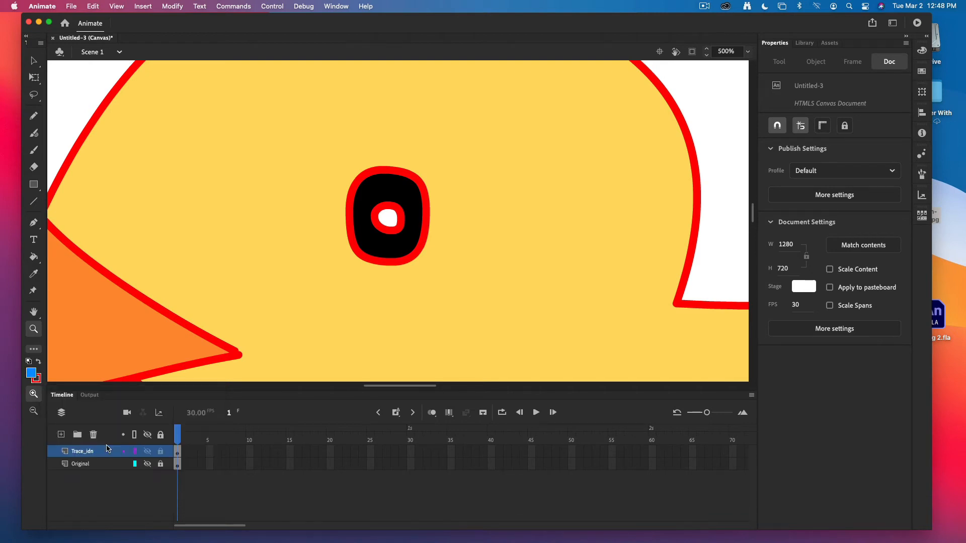
left_click(33, 257)
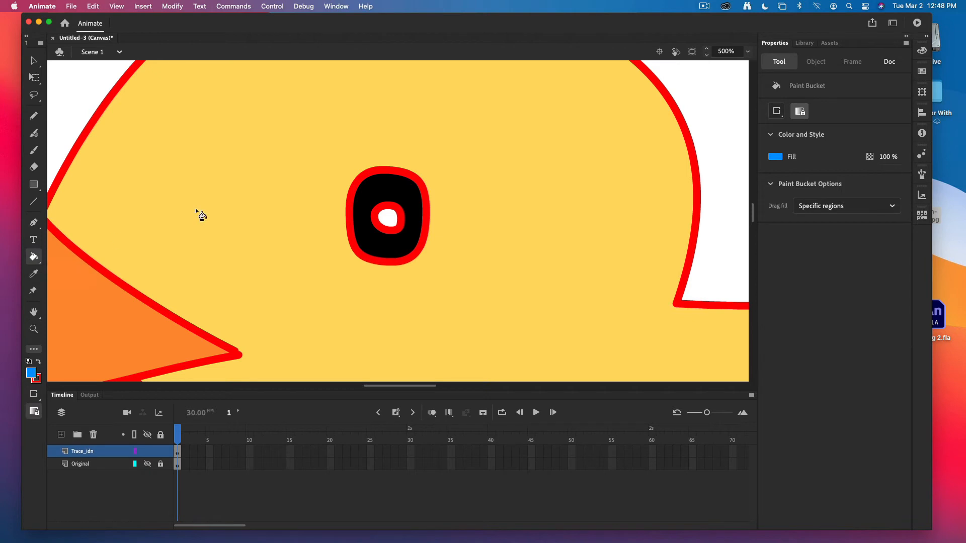
left_click(385, 218)
key("z")
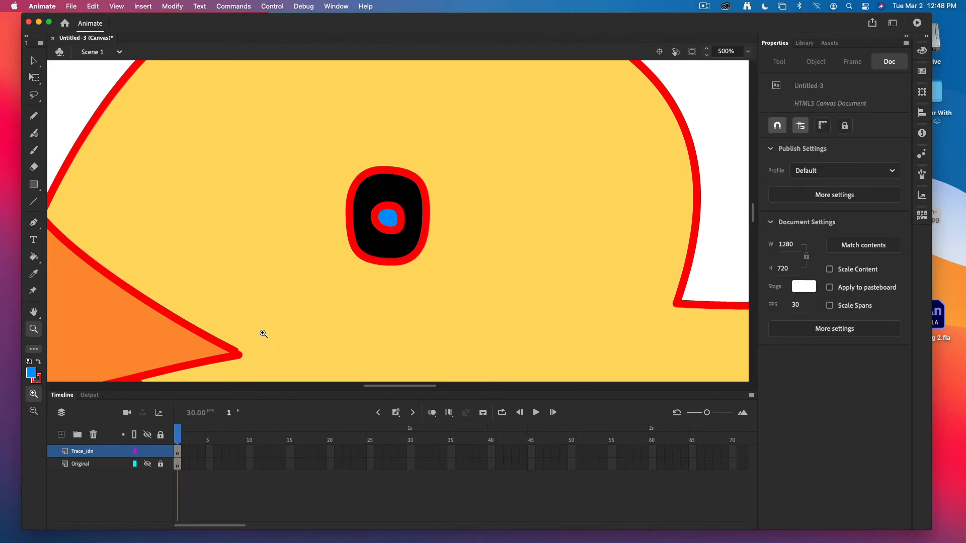
left_click(337, 297, "alt")
left_click(429, 279, "alt")
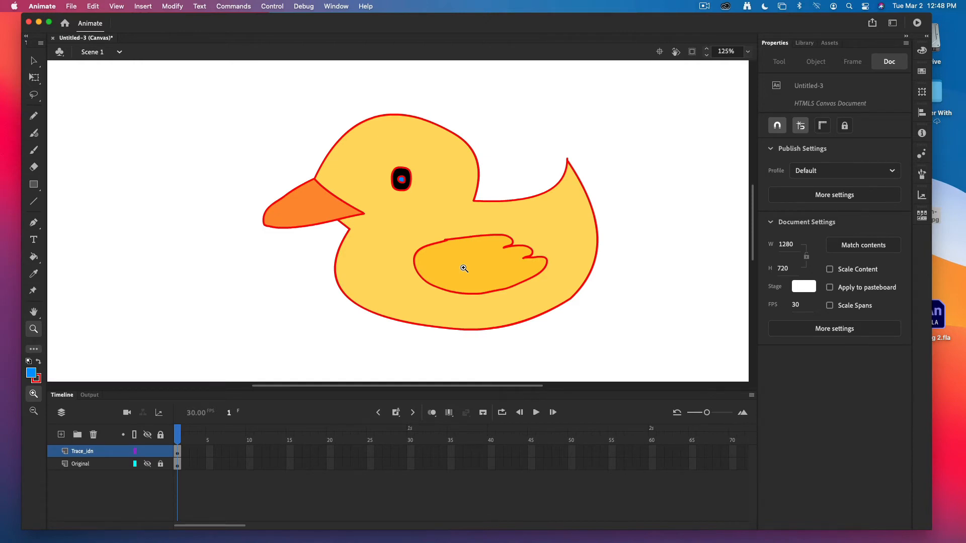
left_click(39, 67)
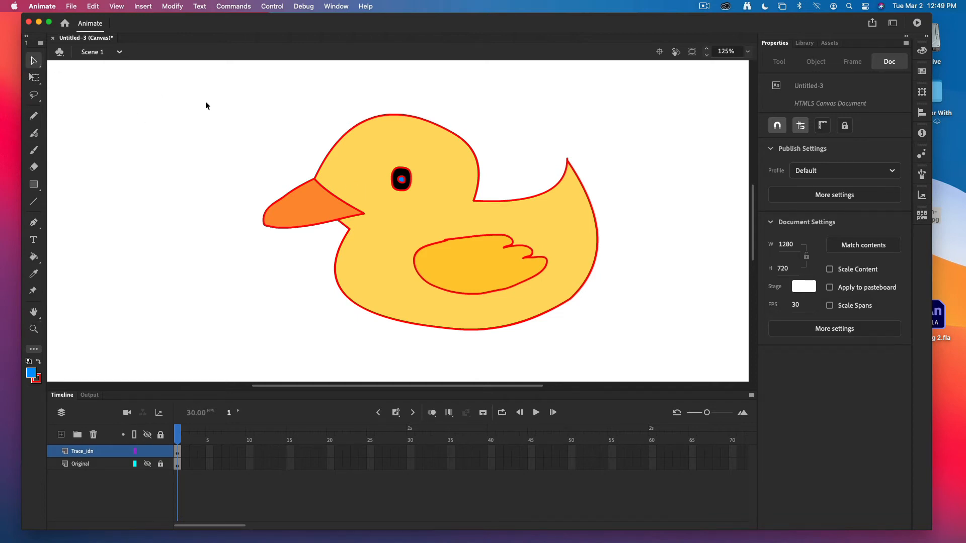
left_click_drag(201, 93, 644, 343)
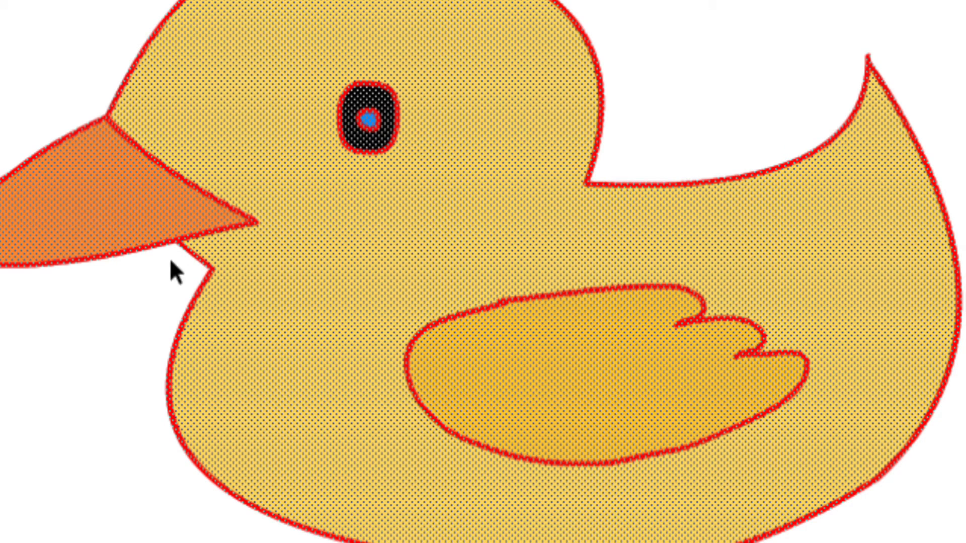
left_click(97, 329)
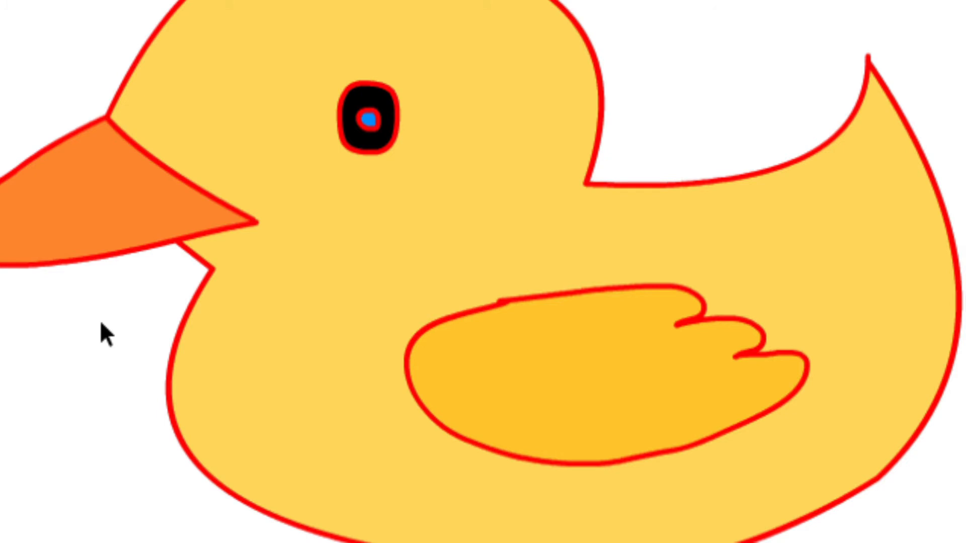
left_click(99, 256)
left_click(215, 199)
left_click(105, 93)
left_click(125, 294)
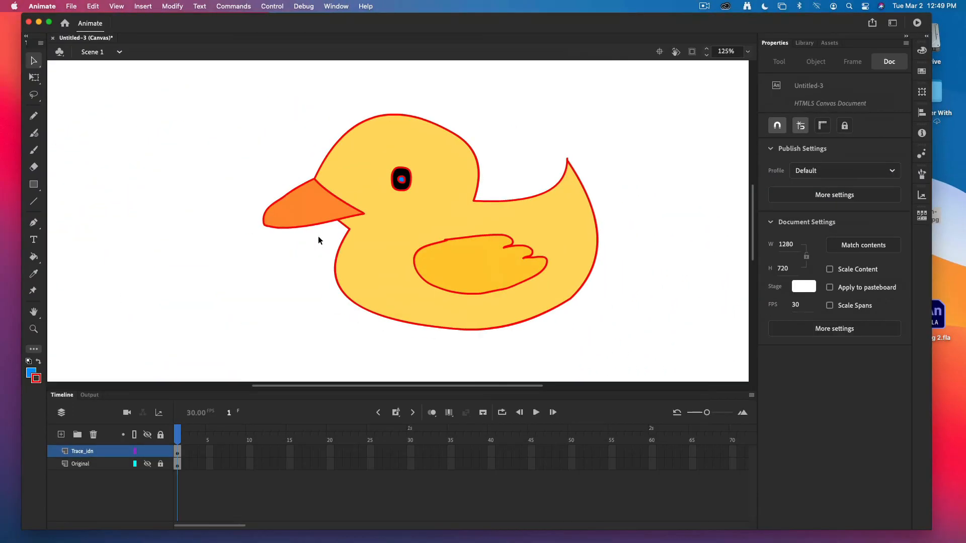
- Select the entire traced duck and change its stroke colour from red to black
key("super+a")
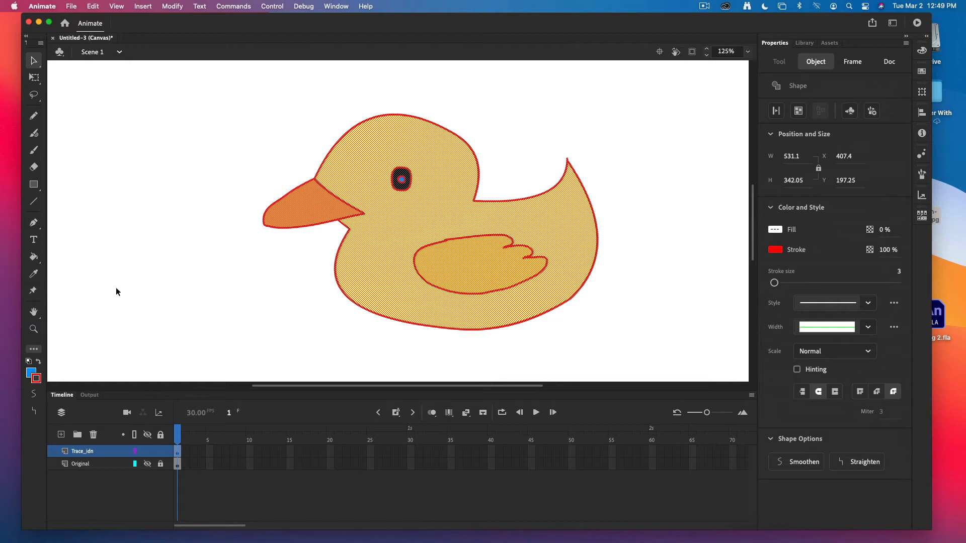
left_click(40, 379)
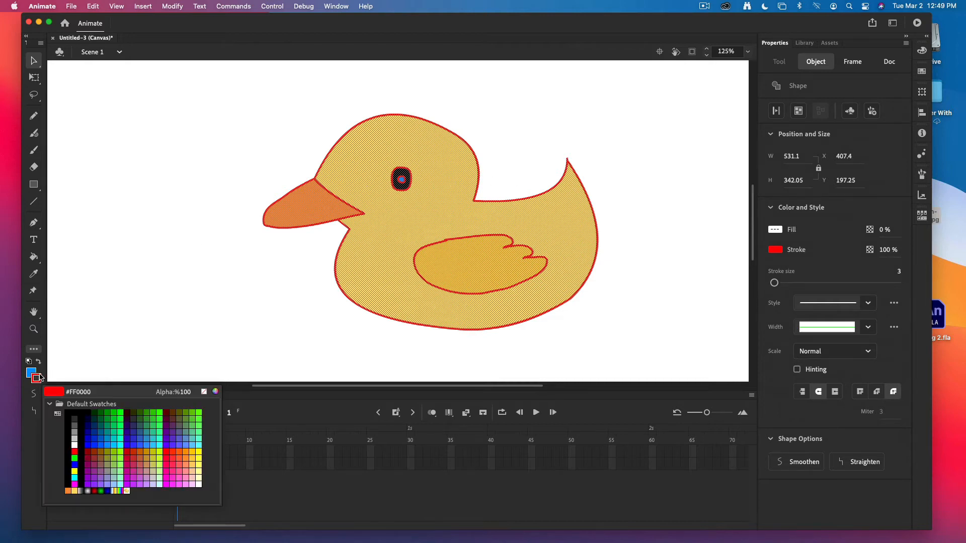
left_click(79, 409)
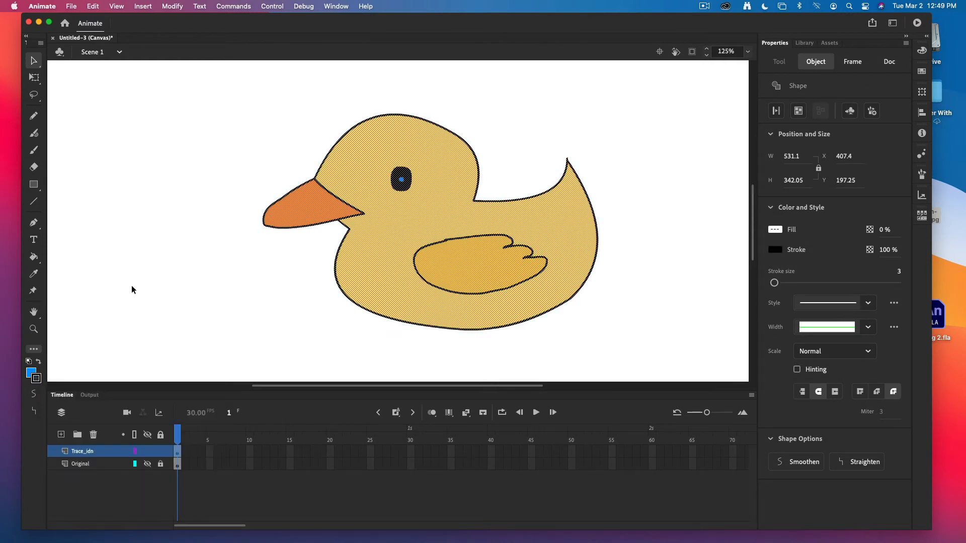
left_click(132, 282)
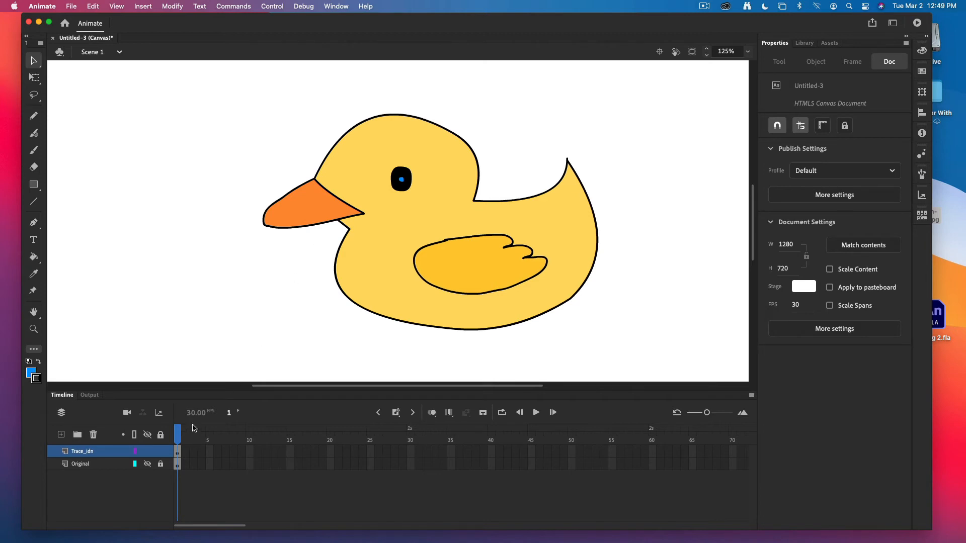
- Toggle the visibility of the Trace_idn and Original layers to compare the traced duck with the source picture
left_click(147, 452)
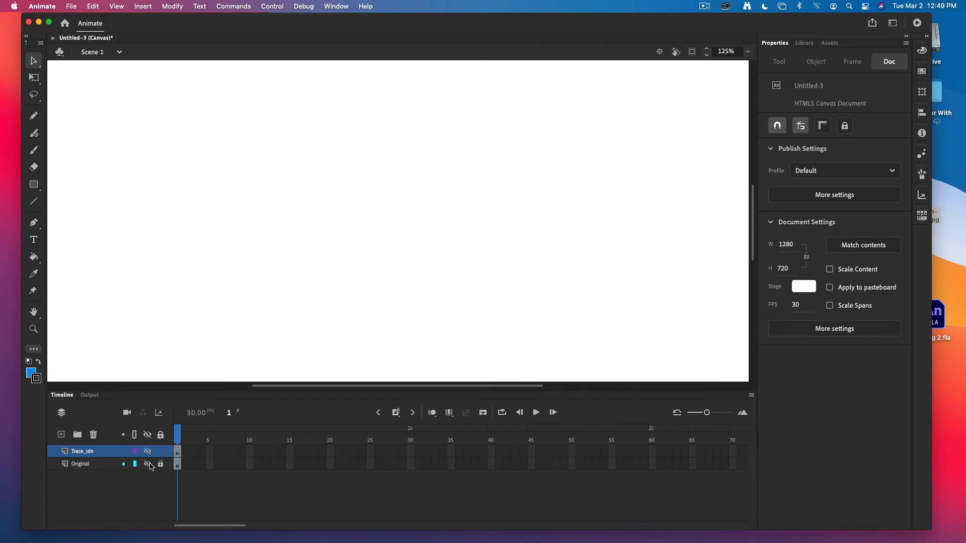
left_click(149, 464)
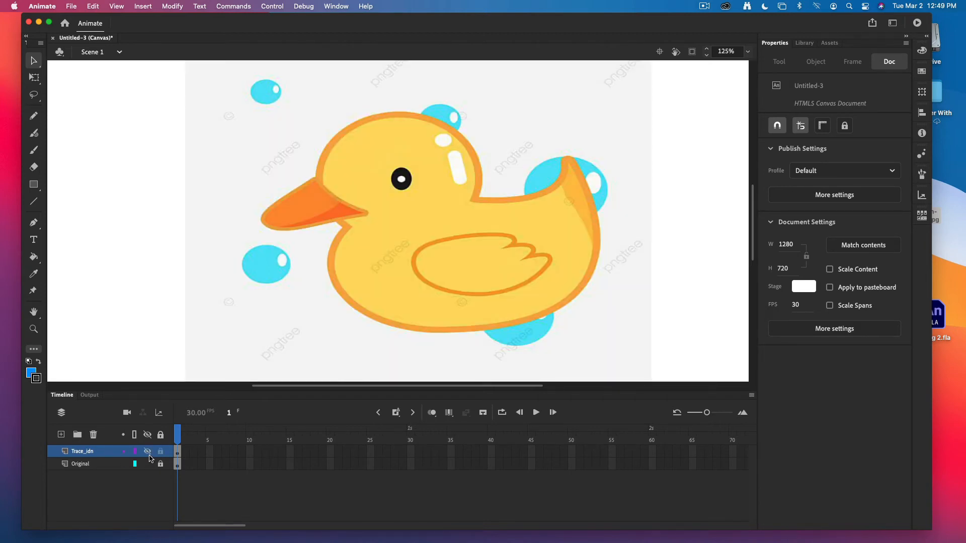
left_click(148, 452)
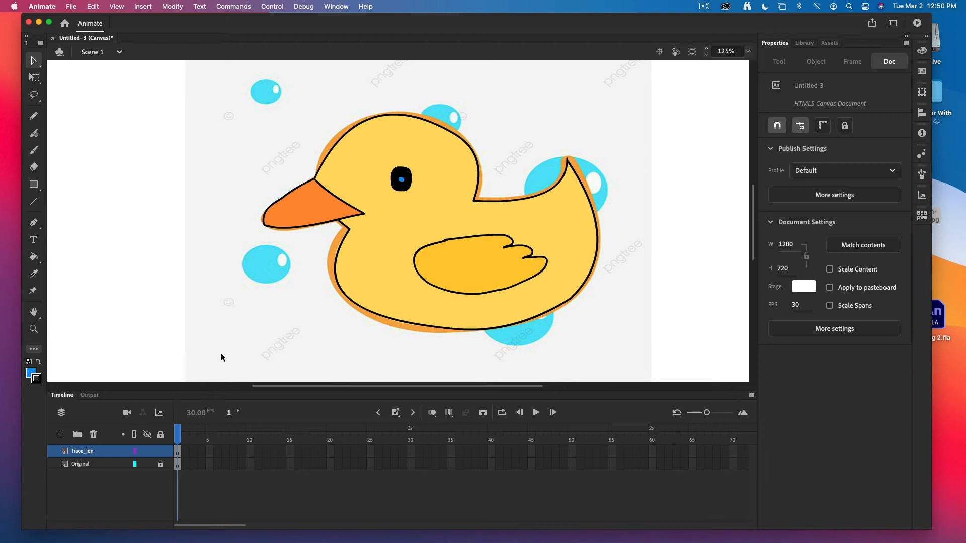
- Hide the Original layer and convert the whole traced duck into a graphic symbol named Baby Duck Done
left_click(804, 44)
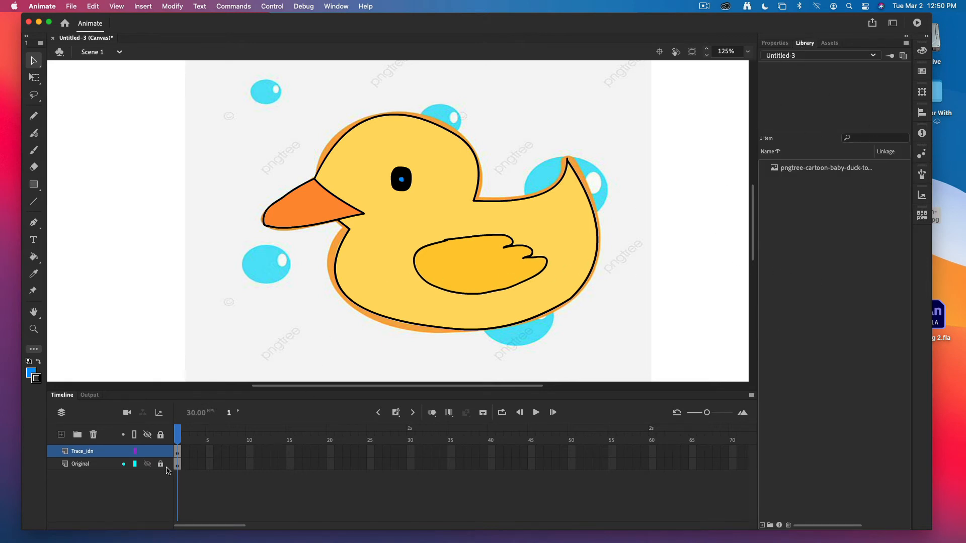
left_click(148, 464)
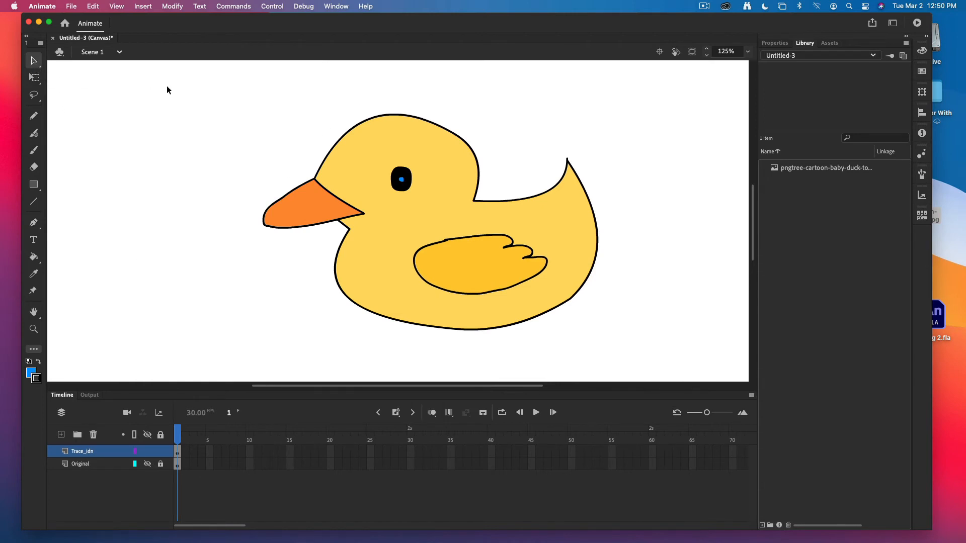
left_click_drag(191, 80, 639, 352)
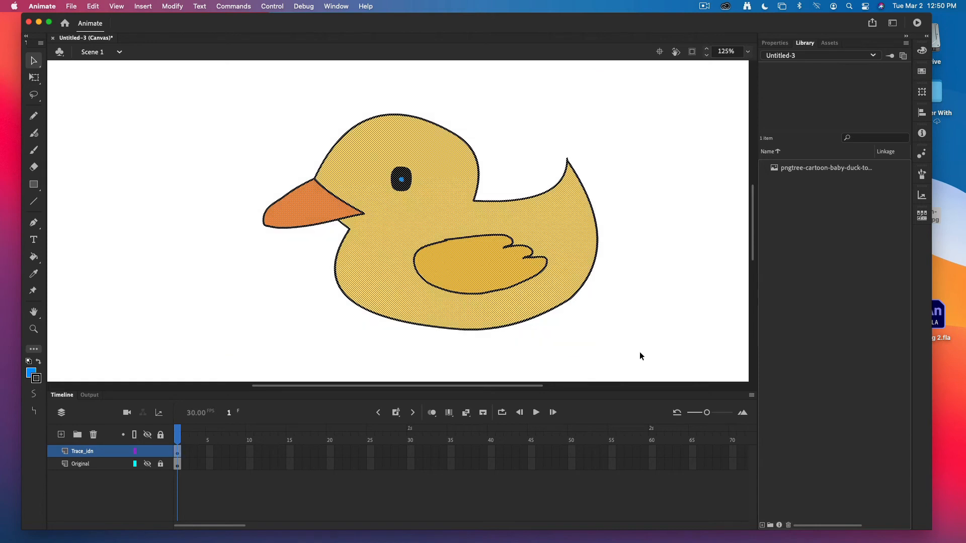
right_click(402, 234)
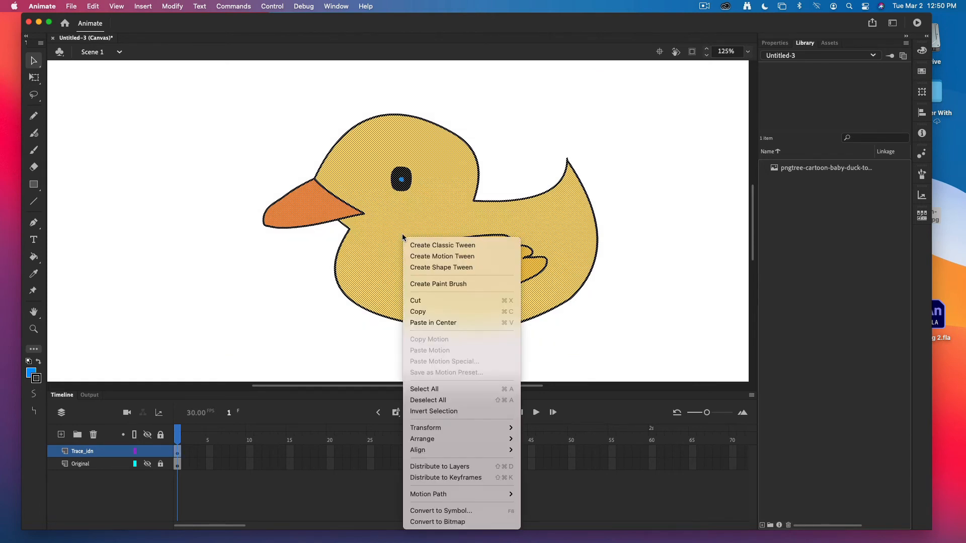
left_click(462, 511)
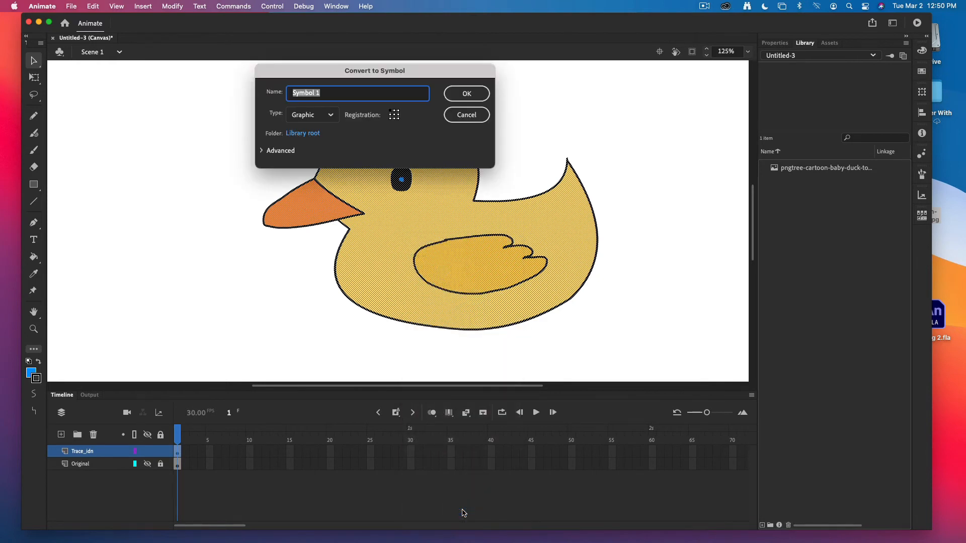
type("Baby Duck Done")
key("Return")
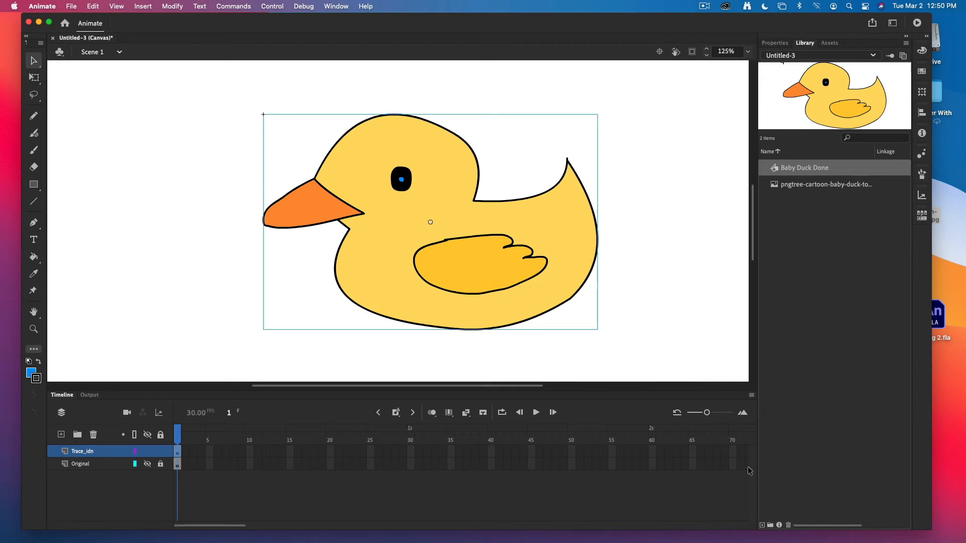
- Create a new empty graphic symbol named Tulip in the library and return to Scene 1
left_click(762, 526)
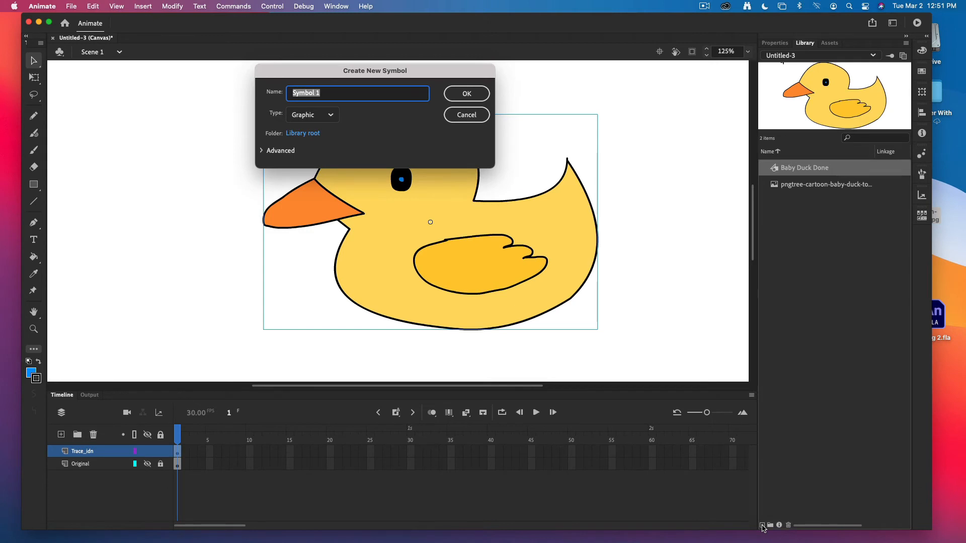
type("Tulip")
left_click(462, 92)
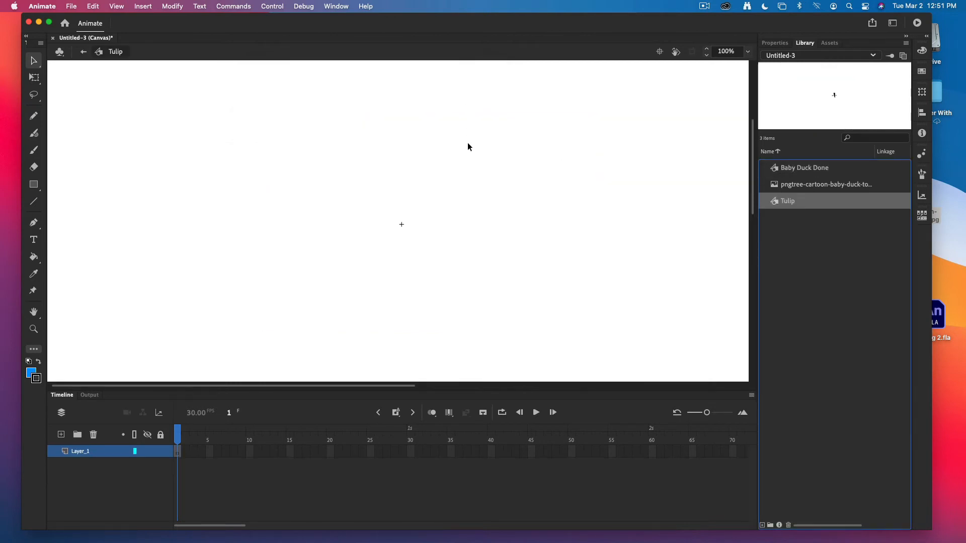
left_click(83, 53)
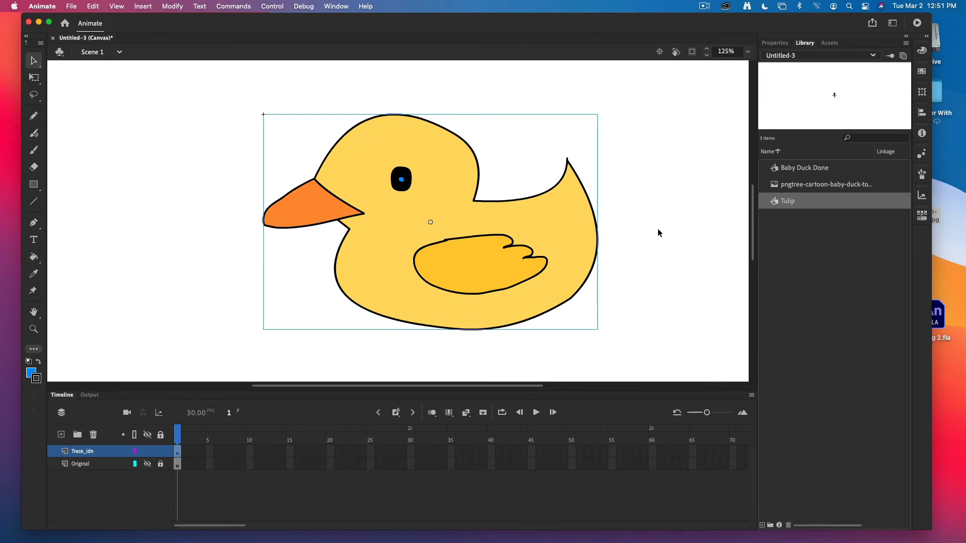
- Show and unlock the Original layer, delete it, and select the duck symbol on the stage
left_click(147, 465)
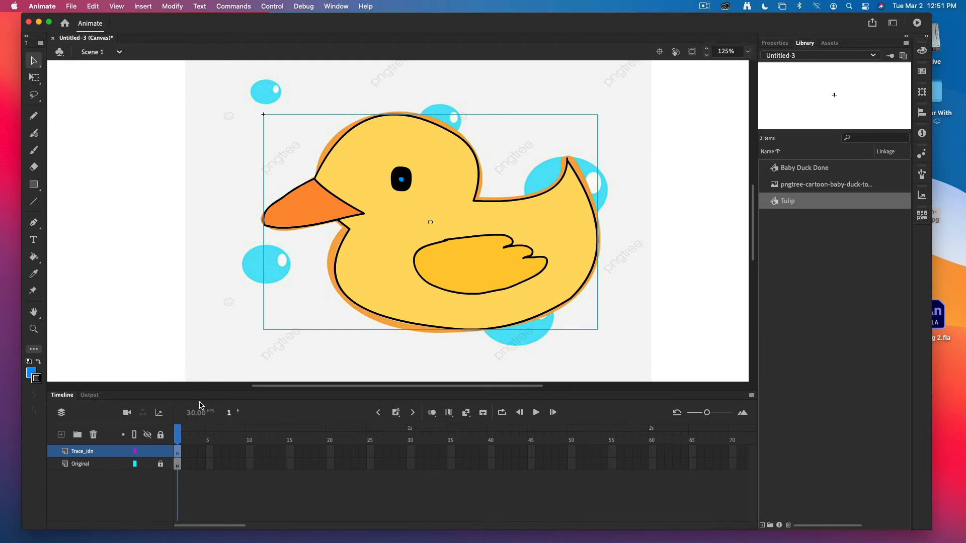
left_click(160, 464)
left_click(98, 465)
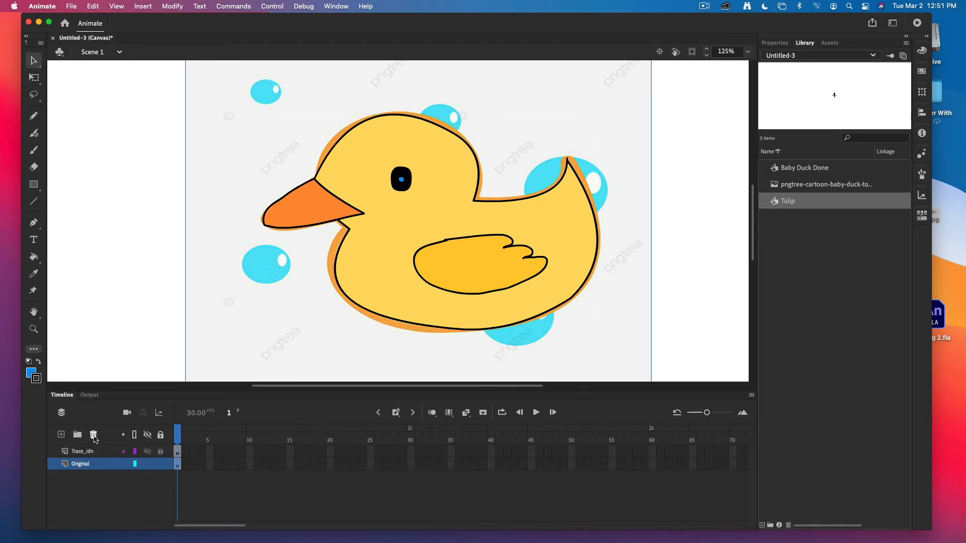
left_click(95, 435)
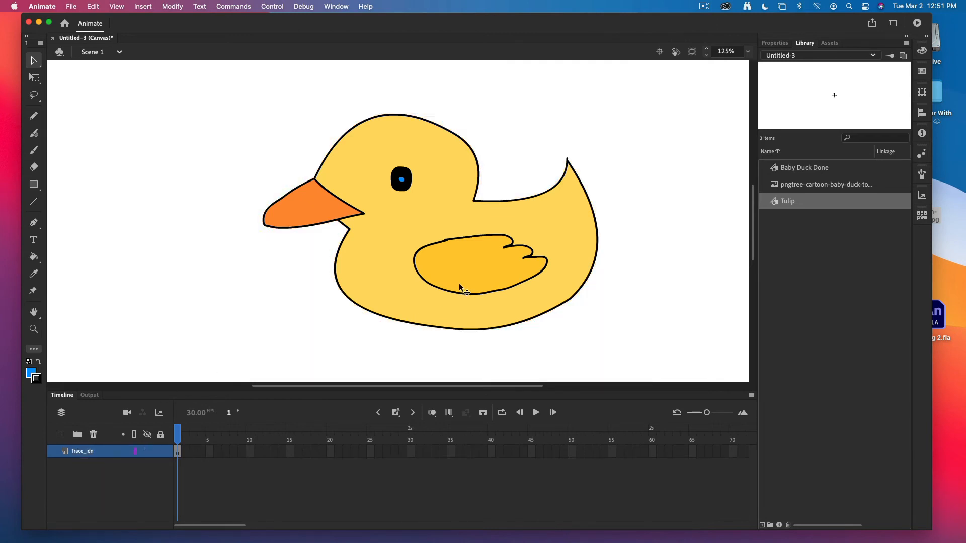
left_click(383, 233)
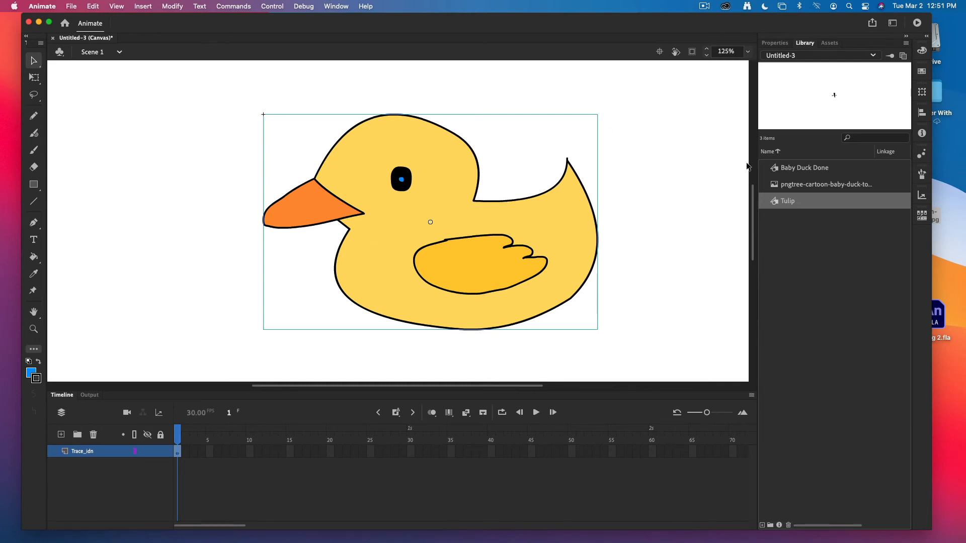
- Open the Tulip symbol for editing and import tulip-in-a-pot.jpg from the desktop's Animate 2021 folder into the library
left_click(775, 203)
double_click(776, 203)
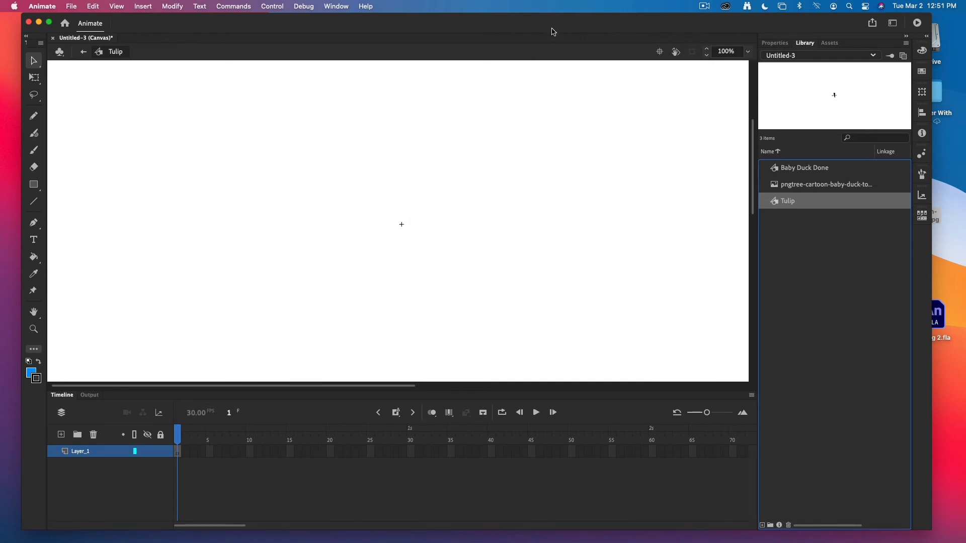
left_click_drag(556, 27, 268, 5)
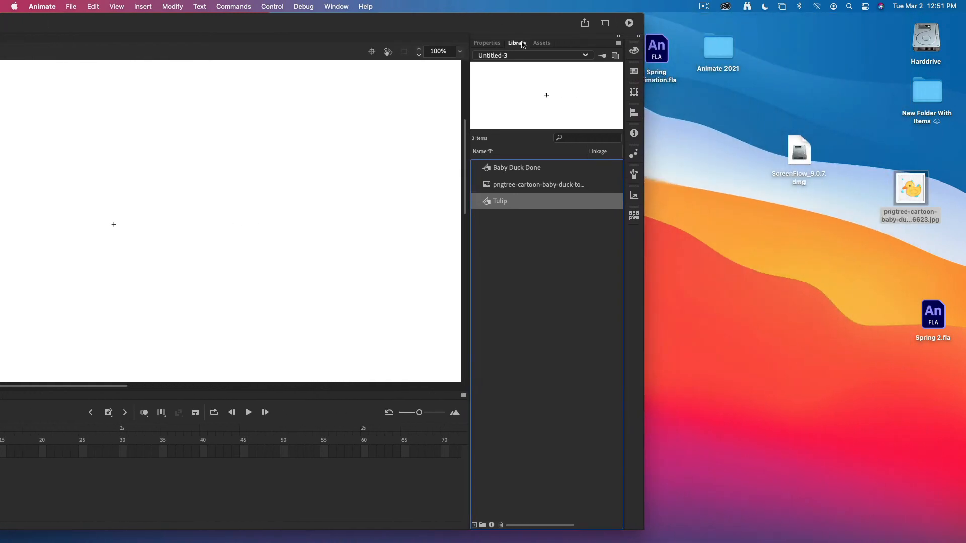
double_click(717, 49)
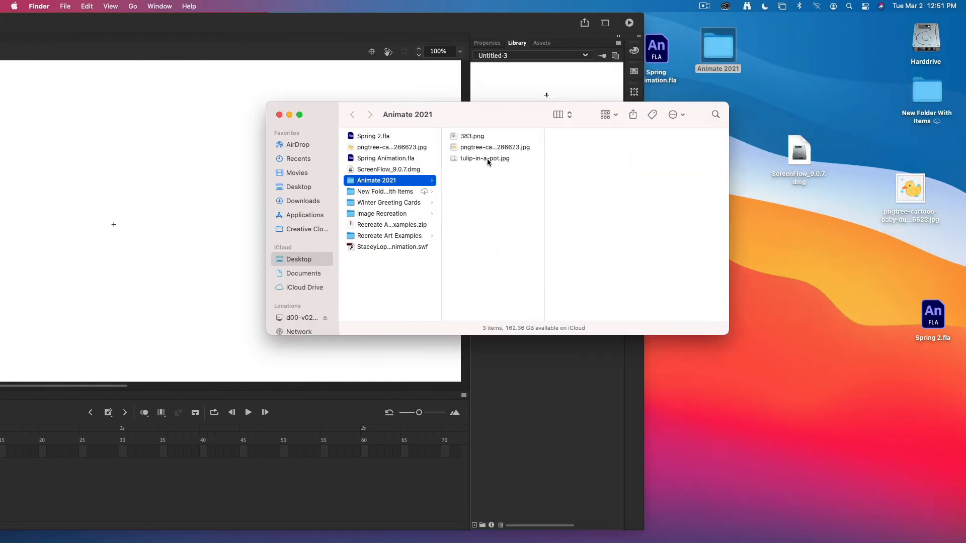
left_click(487, 160)
left_click_drag(534, 340, 537, 397)
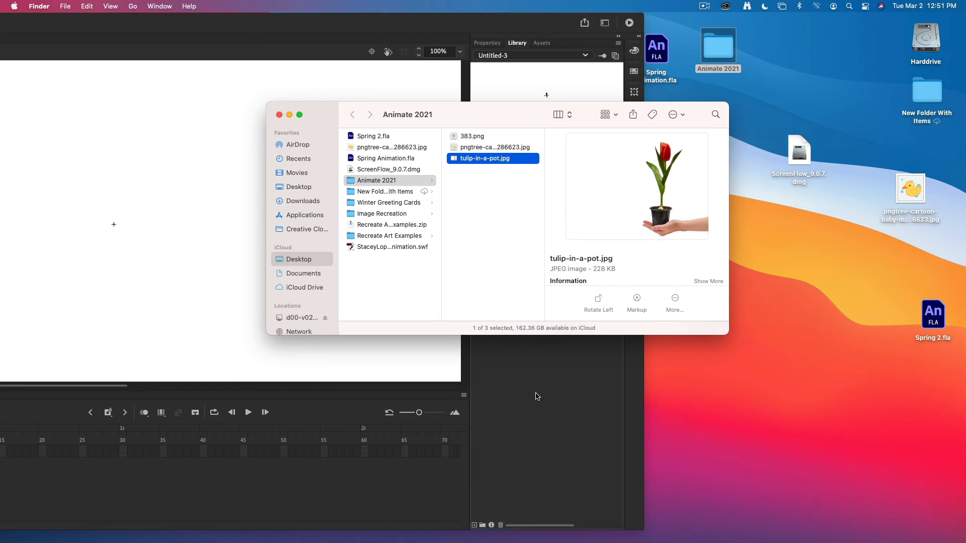
left_click(289, 115)
left_click(520, 220)
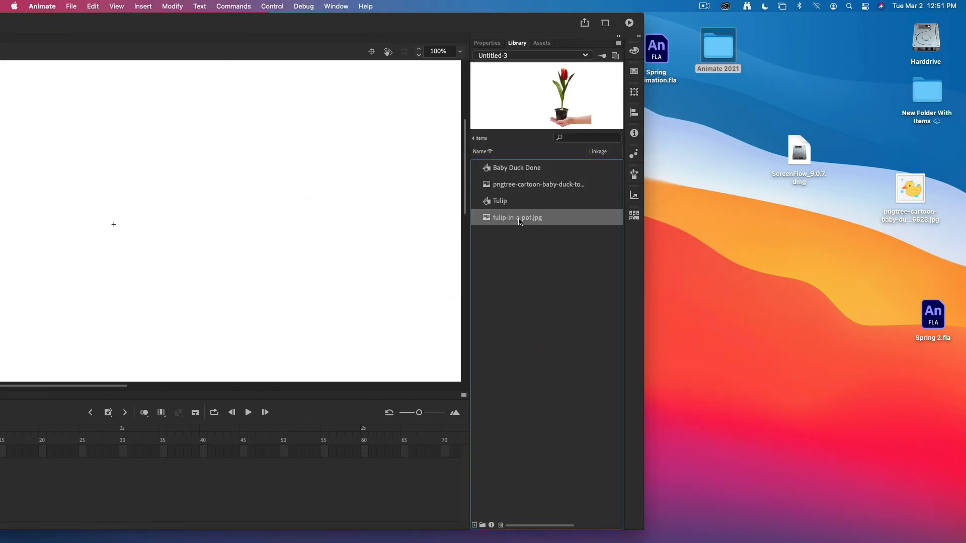
left_click_drag(397, 20, 683, 4)
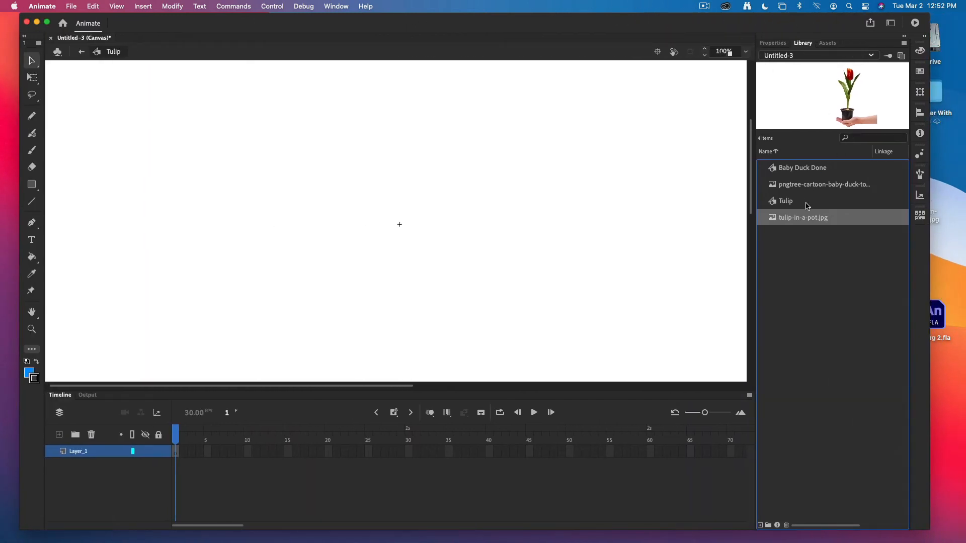
- Place the tulip-in-a-pot.jpg image from the library on the Tulip symbol's stage, around its registration point
left_click_drag(808, 221, 403, 226)
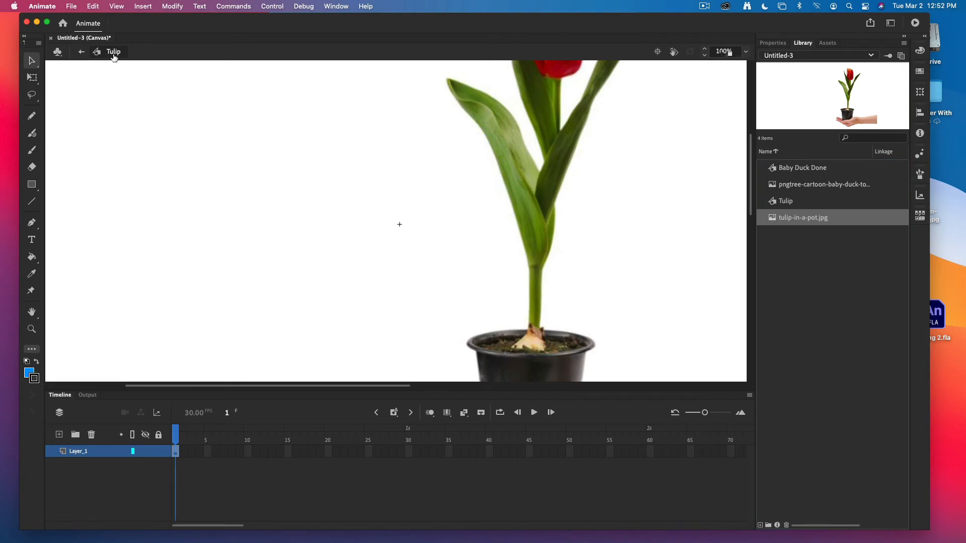
left_click(746, 52)
left_click(756, 119)
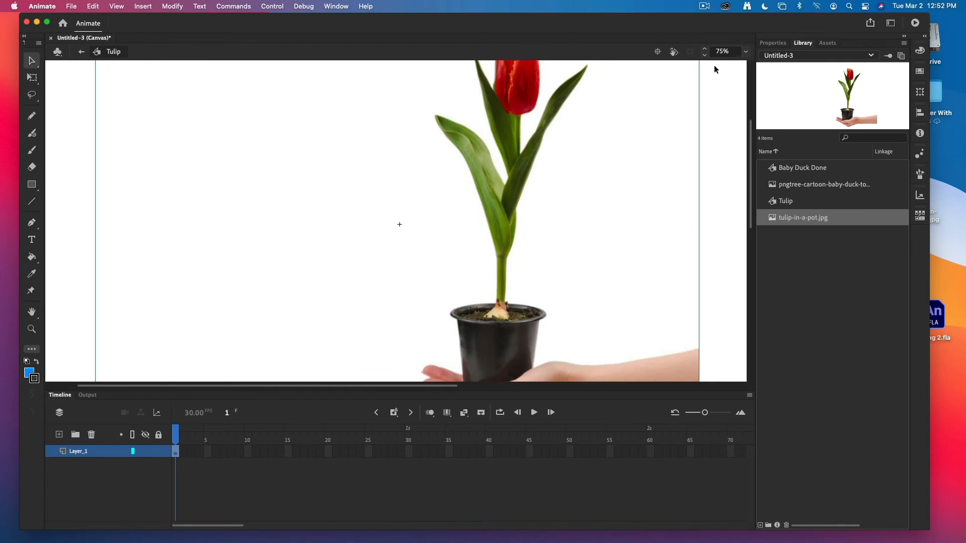
left_click(746, 52)
left_click(762, 108)
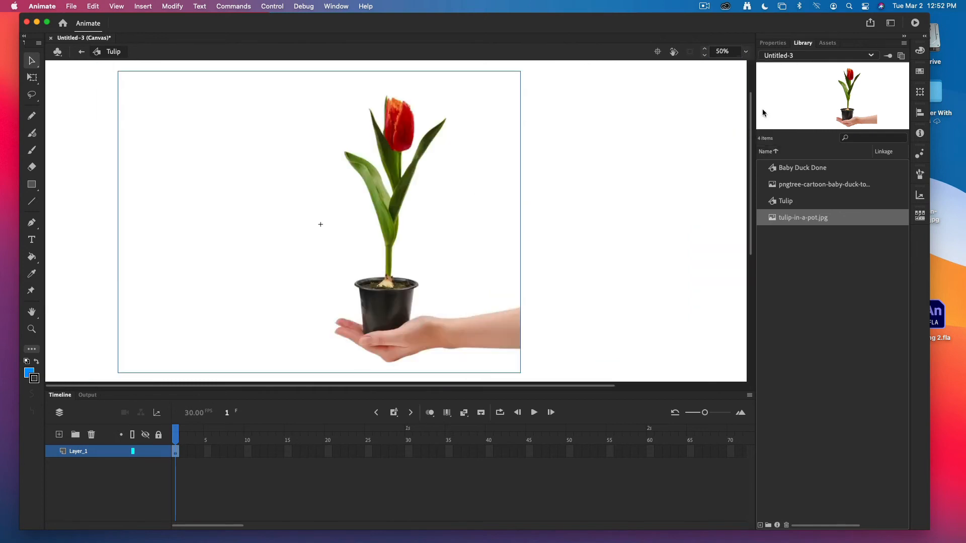
left_click(604, 159)
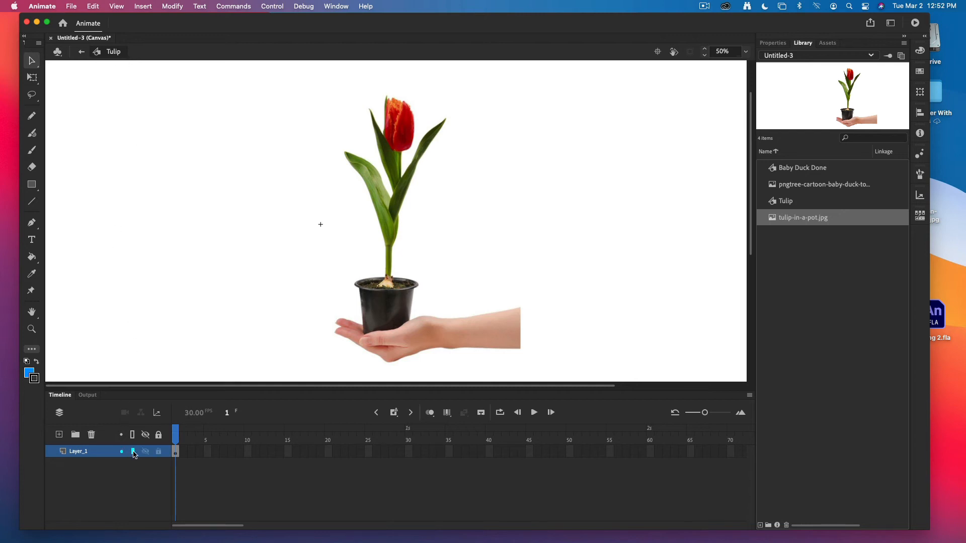
- Lock the tulip image's Layer_1, add a new layer for tracing, and return to Scene 1
left_click(159, 453)
left_click(58, 434)
left_click(81, 52)
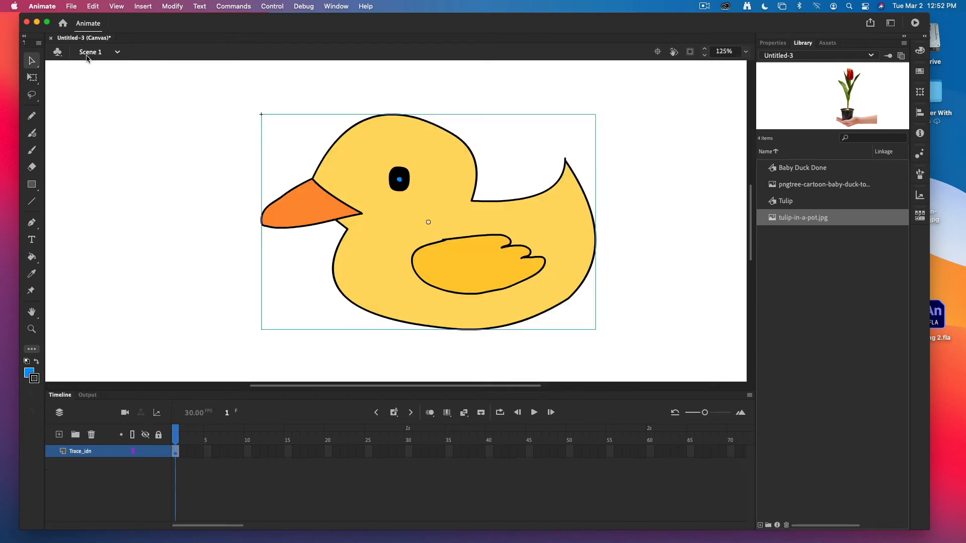
right_click(380, 203)
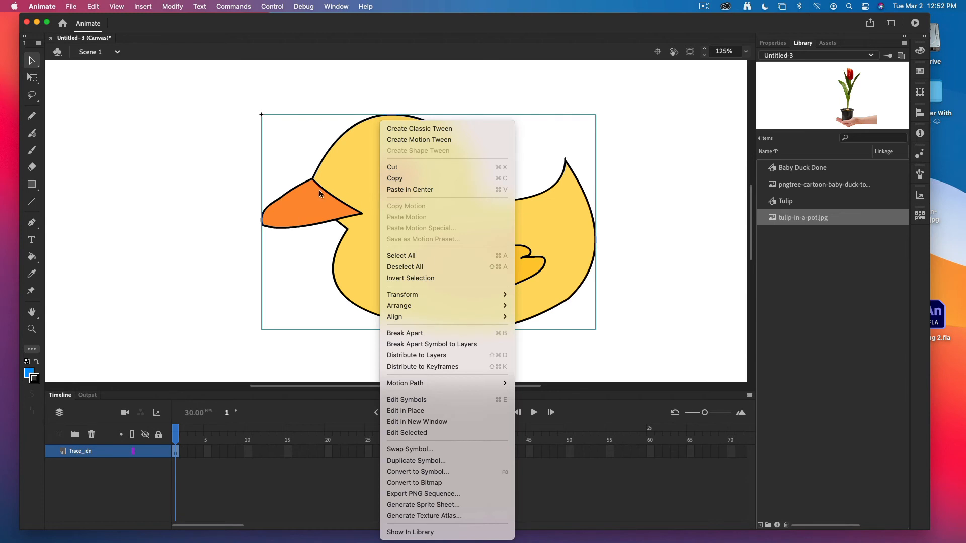
left_click(676, 304)
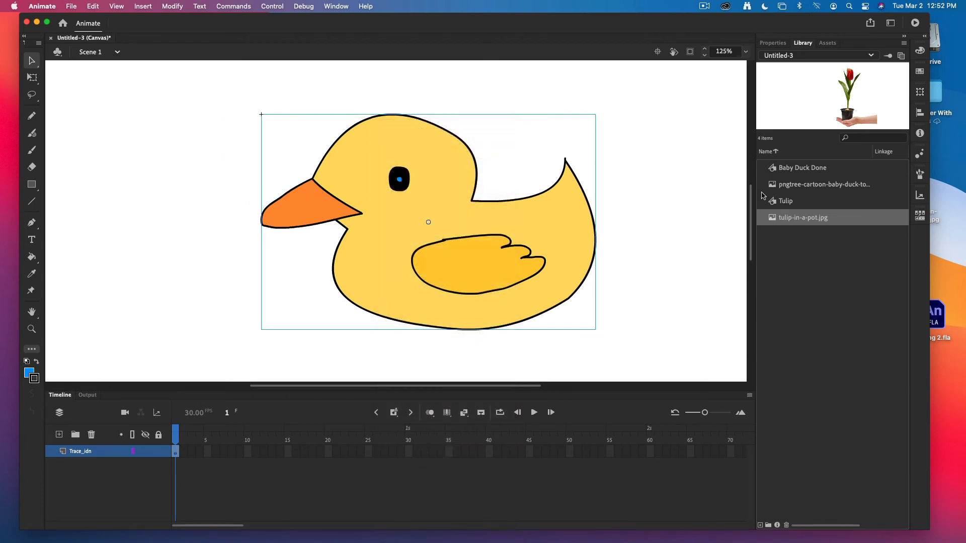
- Open the Tulip symbol for editing and set the stroke colour to blue #0000FF
left_click(776, 203)
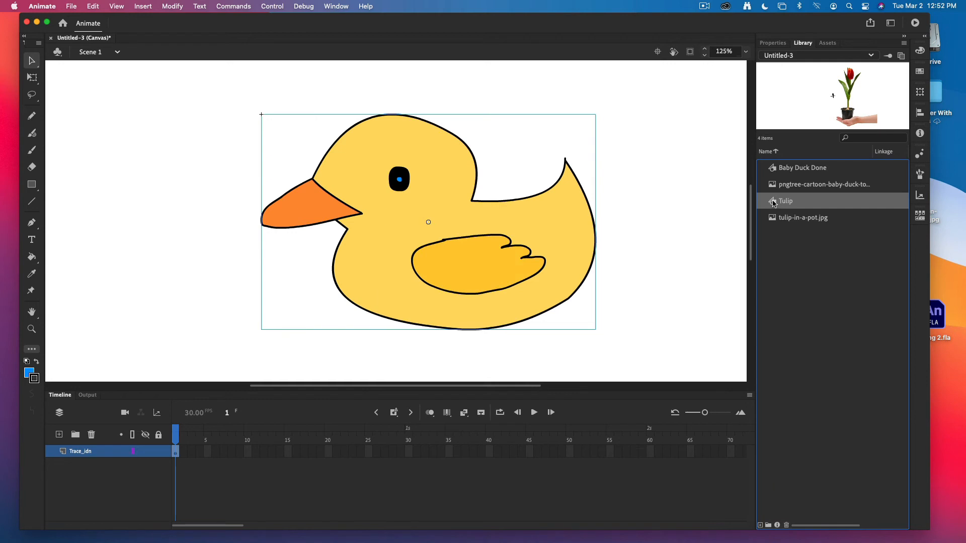
double_click(773, 203)
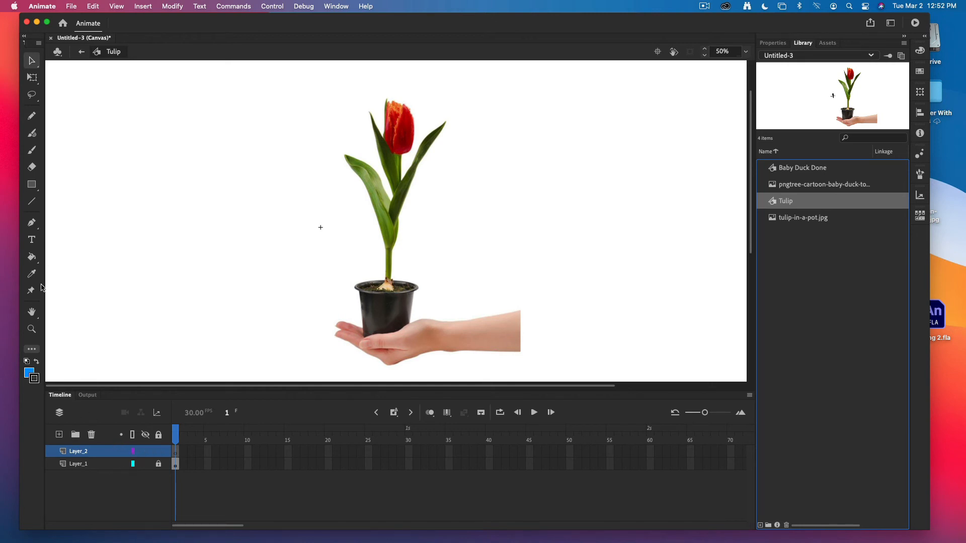
left_click(35, 378)
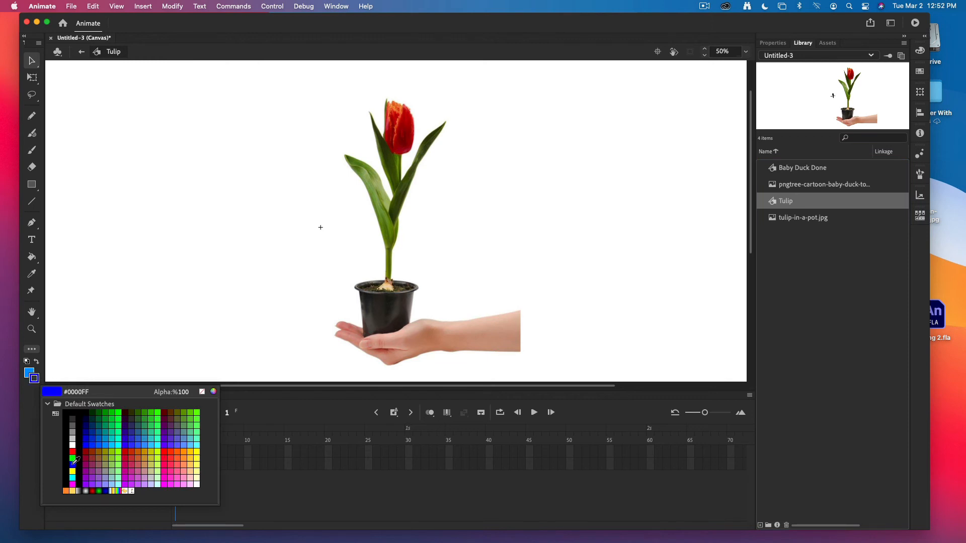
left_click(73, 462)
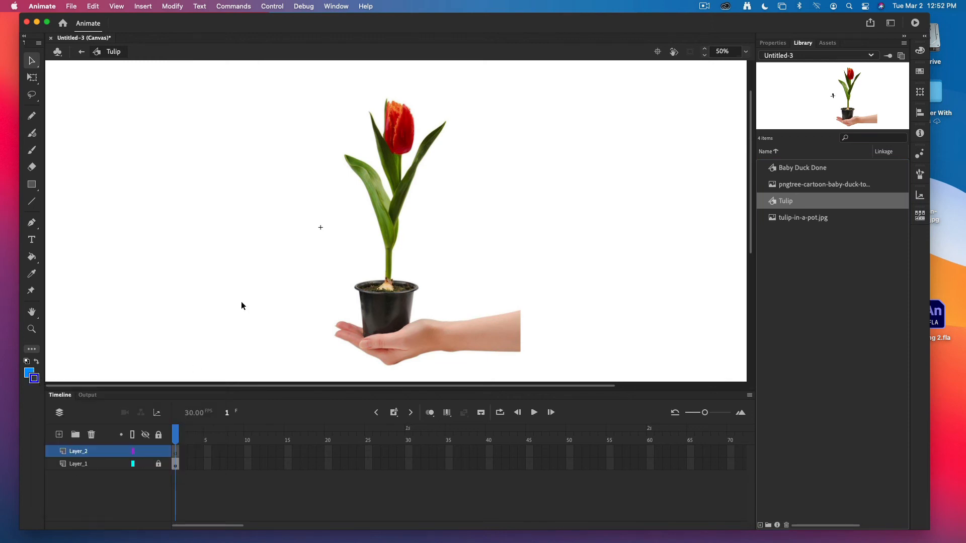
- Trace the tulip bloom's front, middle and outer left petals on Layer_2 with the Pencil tool
key("z")
left_click(400, 137)
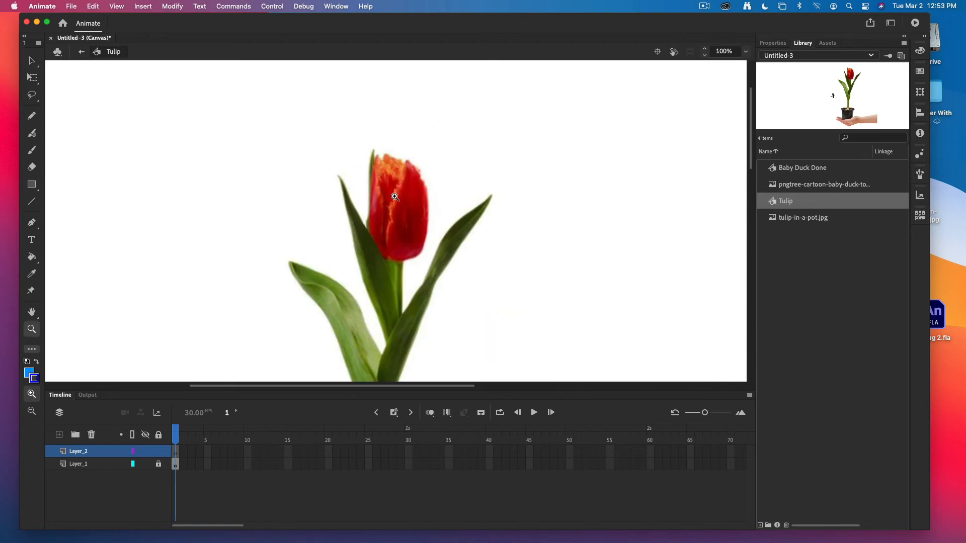
left_click(399, 200)
left_click(32, 116)
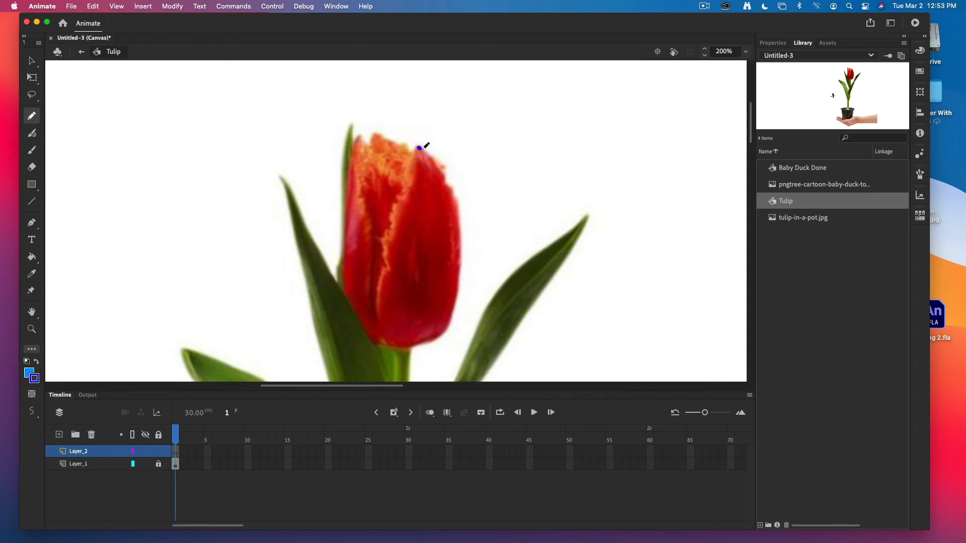
mouse_move(421, 149)
left_mouse_down()
mouse_move(461, 225)
mouse_move(459, 303)
mouse_move(440, 339)
mouse_move(392, 342)
mouse_move(379, 315)
mouse_move(381, 242)
mouse_move(423, 145)
left_mouse_up()
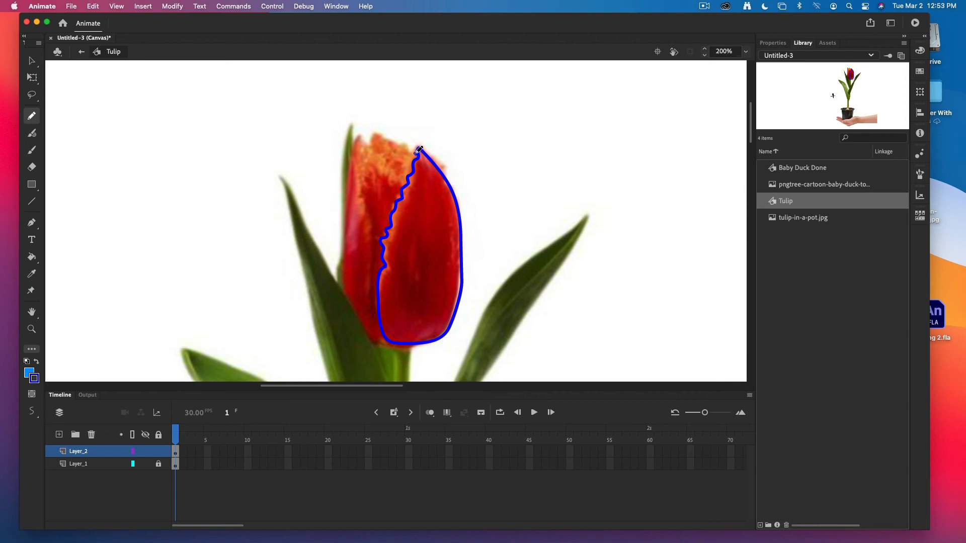
mouse_move(415, 152)
left_mouse_down()
mouse_move(379, 135)
mouse_move(360, 160)
mouse_move(386, 235)
left_mouse_up()
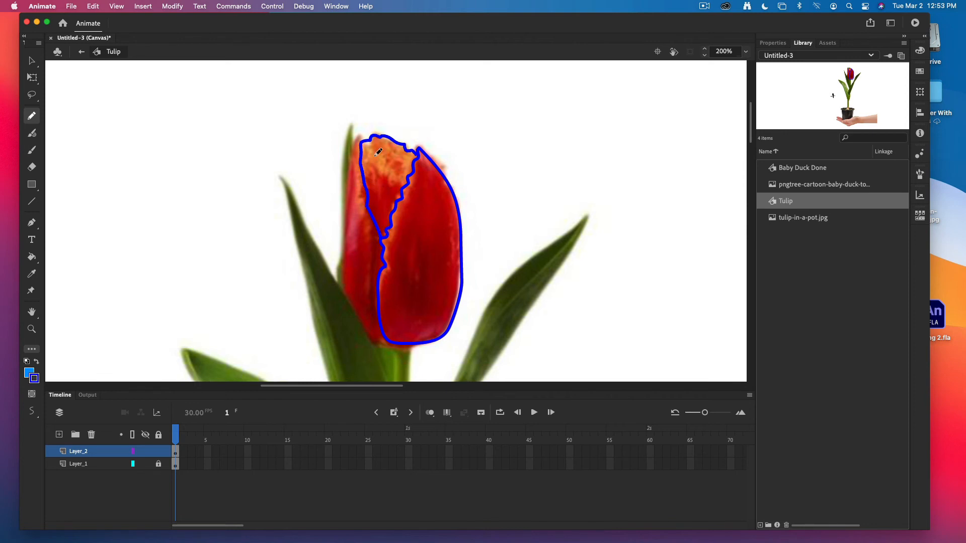
mouse_move(362, 142)
left_mouse_down()
mouse_move(352, 145)
mouse_move(342, 284)
mouse_move(366, 325)
mouse_move(392, 342)
left_mouse_up()
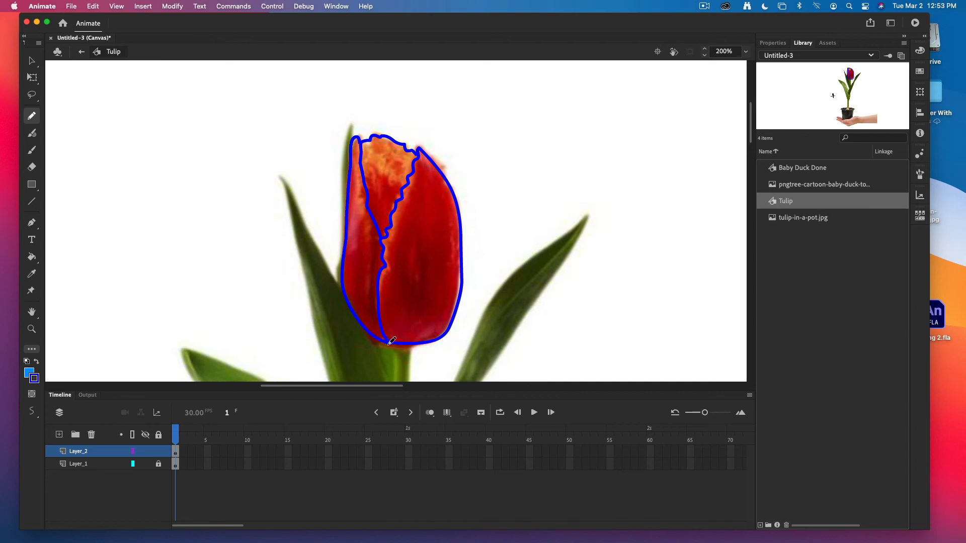
- Draw a straight line from the lower left leaf's tip to its base and bend it along the leaf's outer edge
scroll(479, 268, "down", 6)
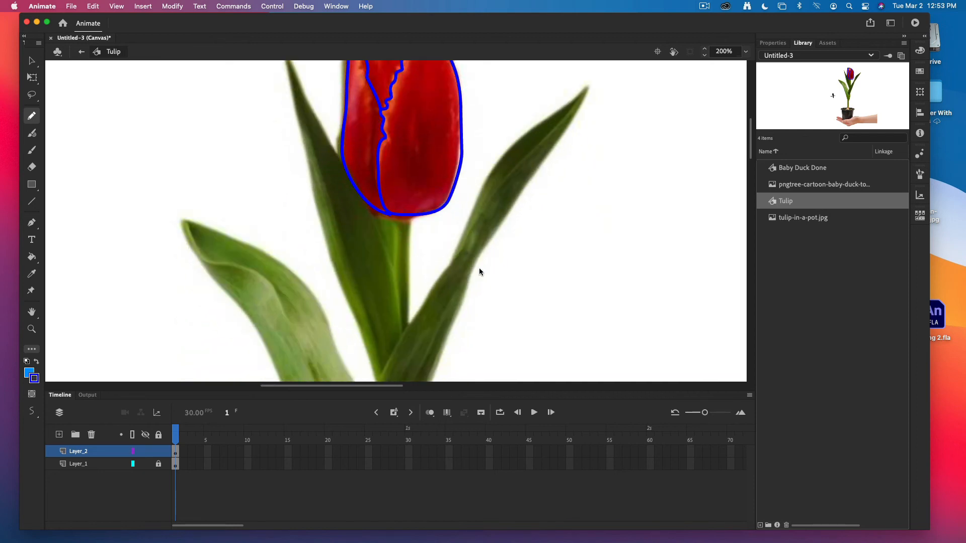
scroll(478, 268, "down", 7)
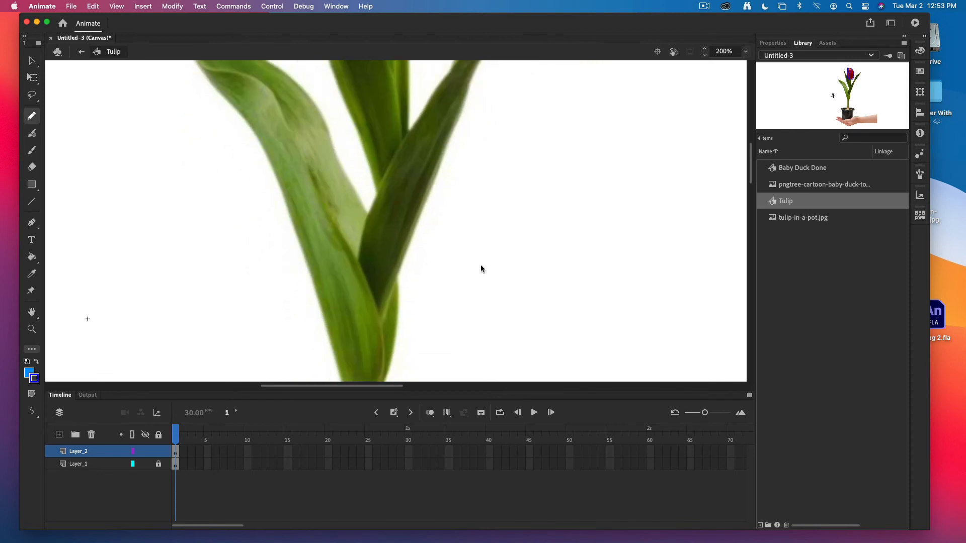
left_click(745, 52)
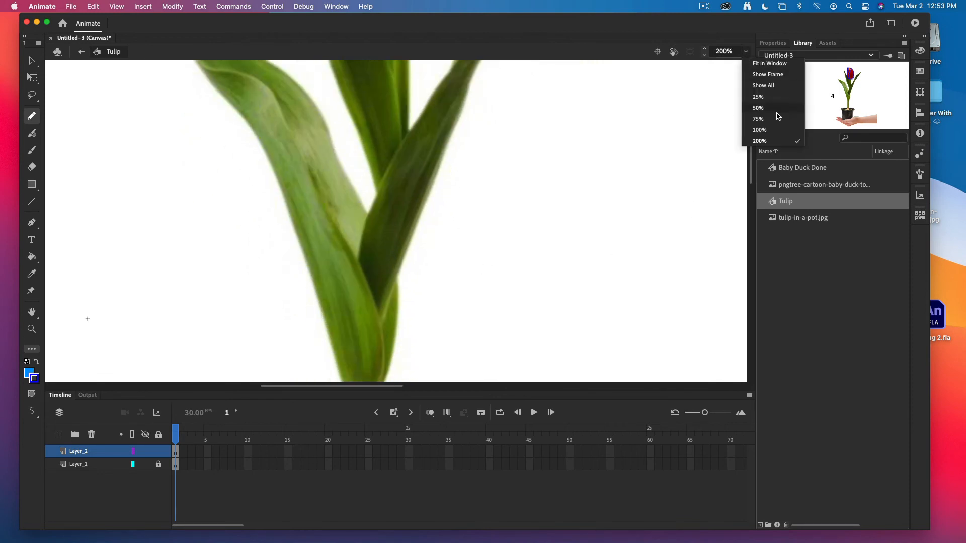
left_click(761, 130)
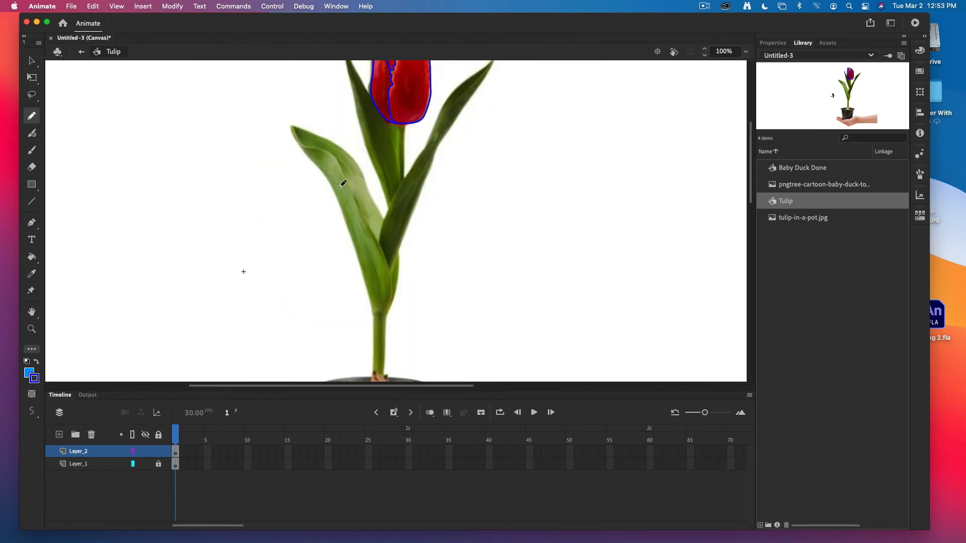
left_click(31, 202)
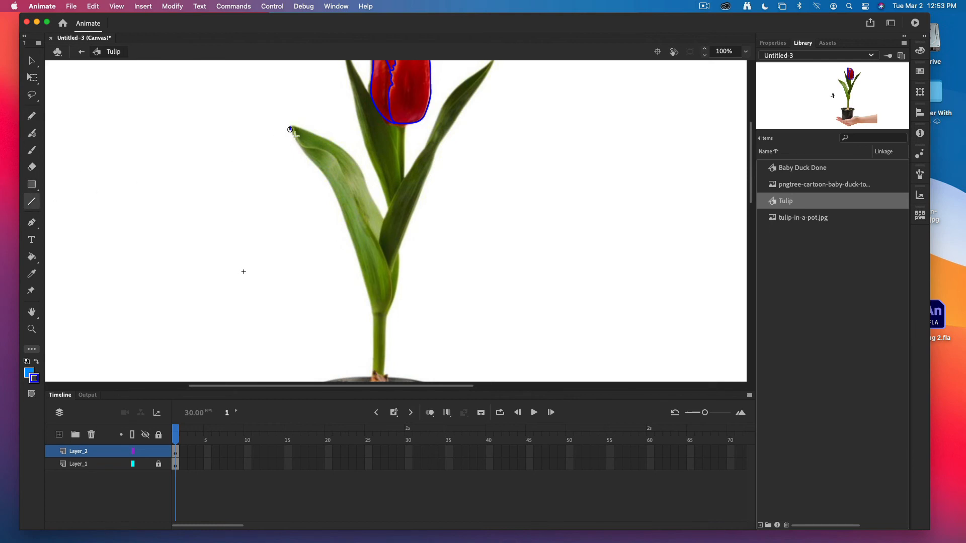
left_click_drag(295, 135, 371, 313)
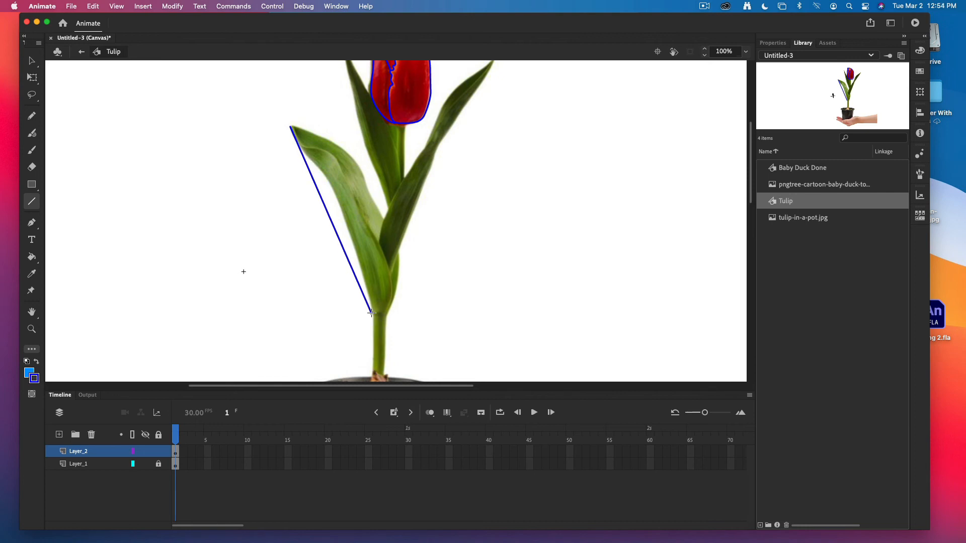
left_click(32, 61)
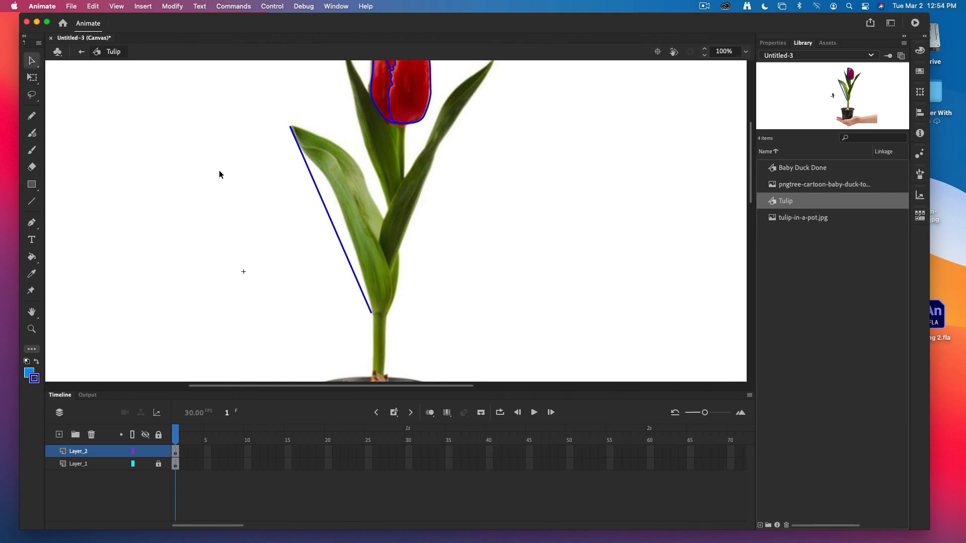
left_click_drag(326, 213, 336, 200)
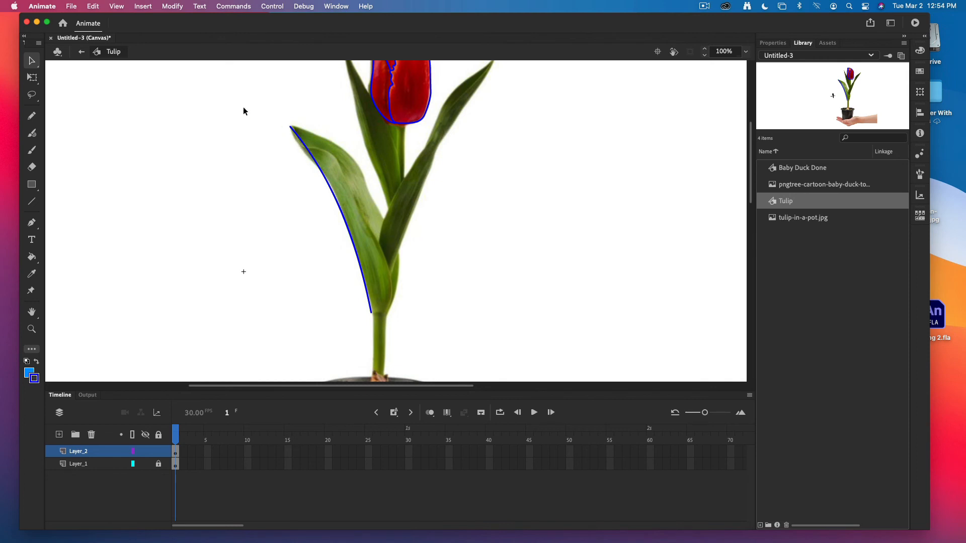
- Trace the rest of the lower left leaf and the small leaf sliver behind its base with the Pencil tool
left_click(37, 117)
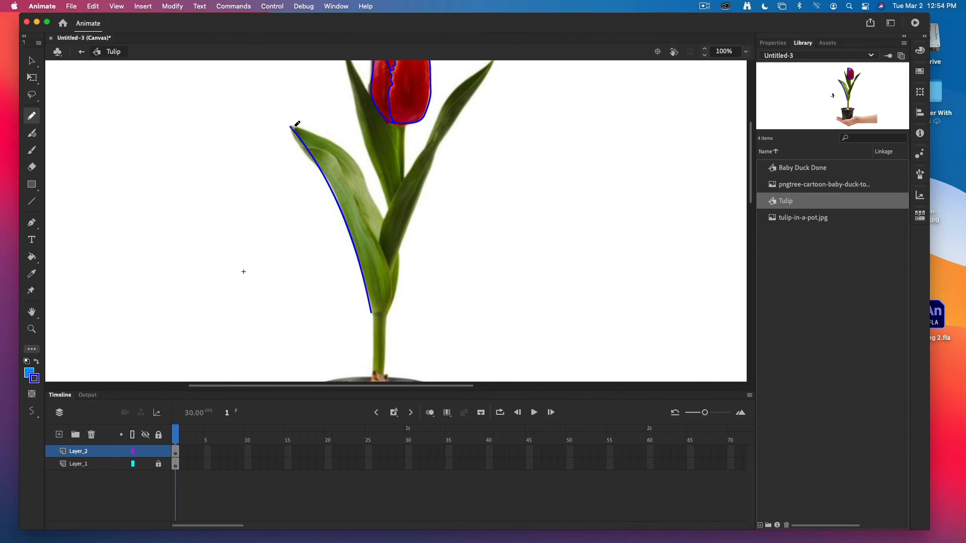
mouse_move(291, 126)
left_mouse_down()
mouse_move(358, 163)
mouse_move(384, 219)
mouse_move(374, 239)
mouse_move(390, 262)
mouse_move(372, 311)
left_mouse_up()
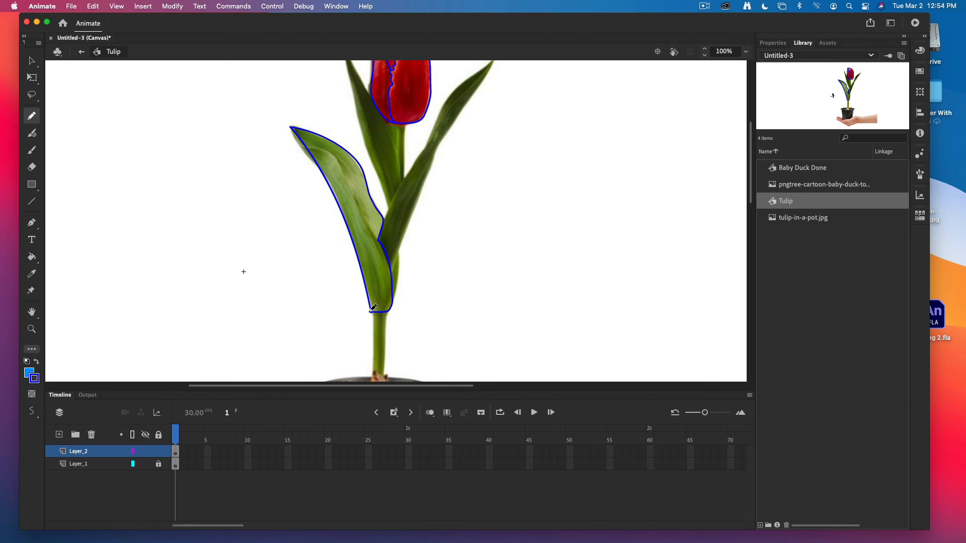
mouse_move(391, 305)
left_mouse_down()
mouse_move(398, 252)
mouse_move(391, 271)
left_mouse_up()
- Outline the right leaf with lines curved along its lower edge and a pencil stroke along its upper edge
scroll(460, 139, "up", 4)
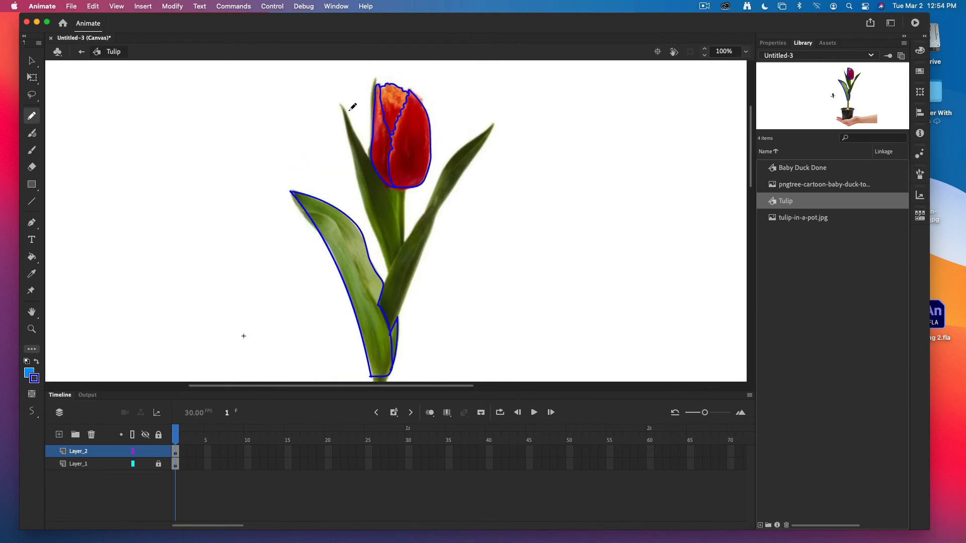
left_click(31, 201)
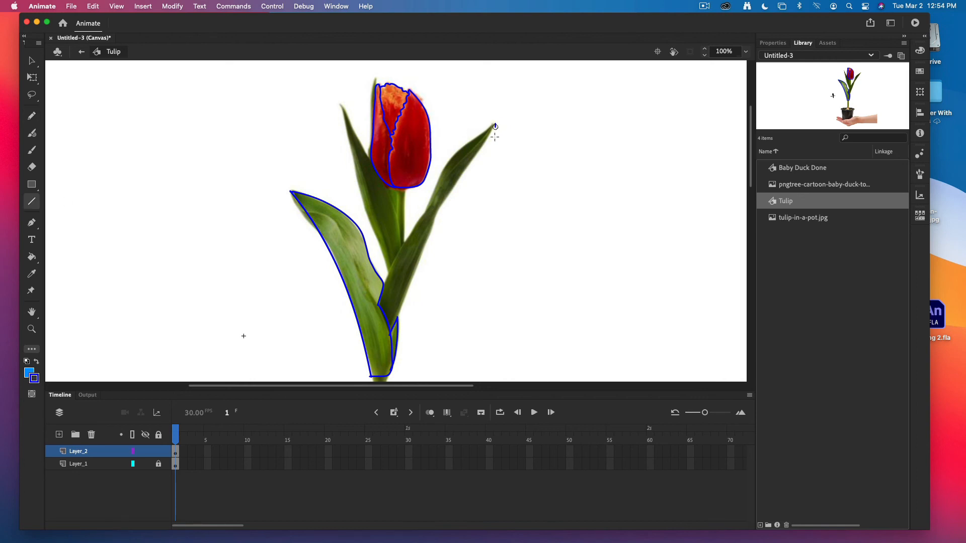
mouse_move(495, 126)
left_mouse_down()
mouse_move(438, 213)
mouse_move(399, 315)
left_mouse_up()
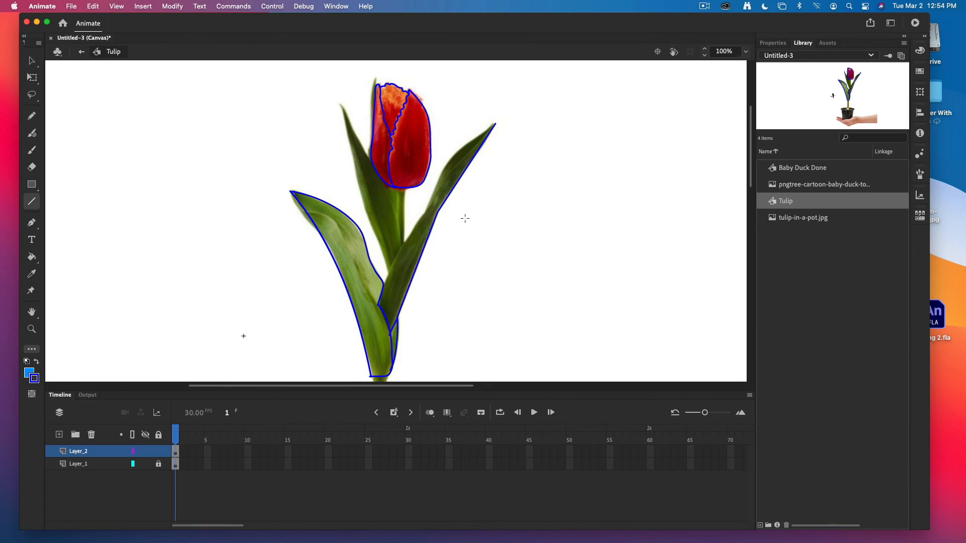
left_click(31, 60)
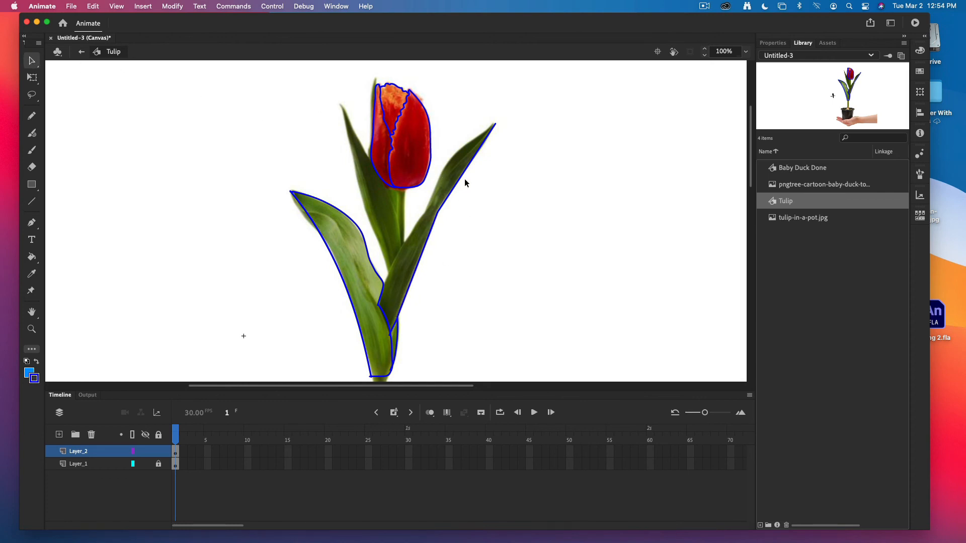
left_click_drag(457, 176, 456, 177)
left_click(33, 117)
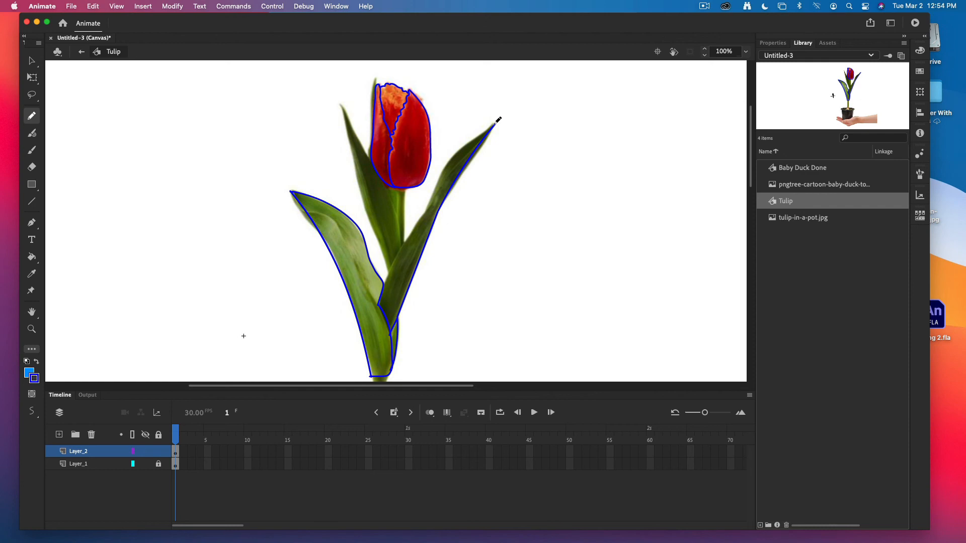
left_click_drag(463, 145, 385, 282)
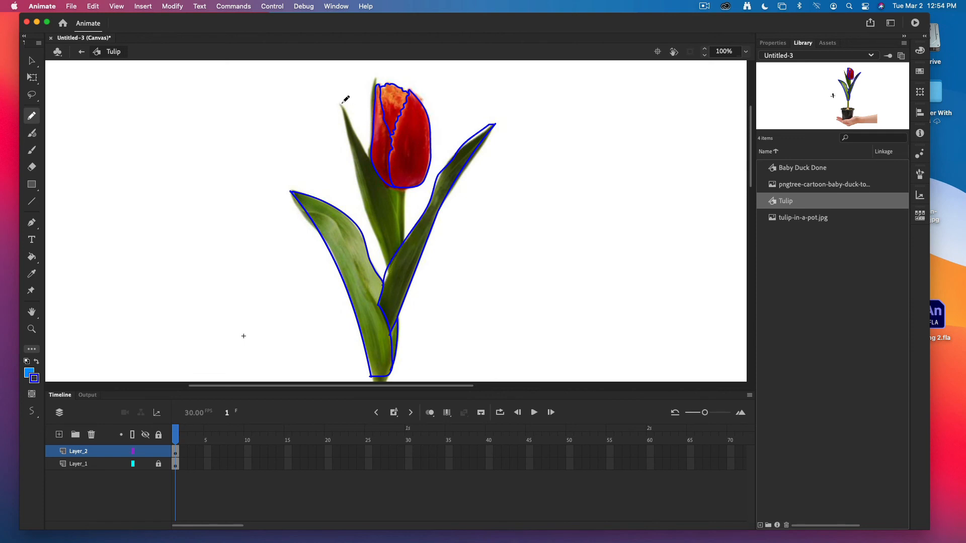
- Trace the narrow leaf behind the bloom and the short stem section under the petals with the Pencil tool
left_click_drag(339, 105, 388, 264)
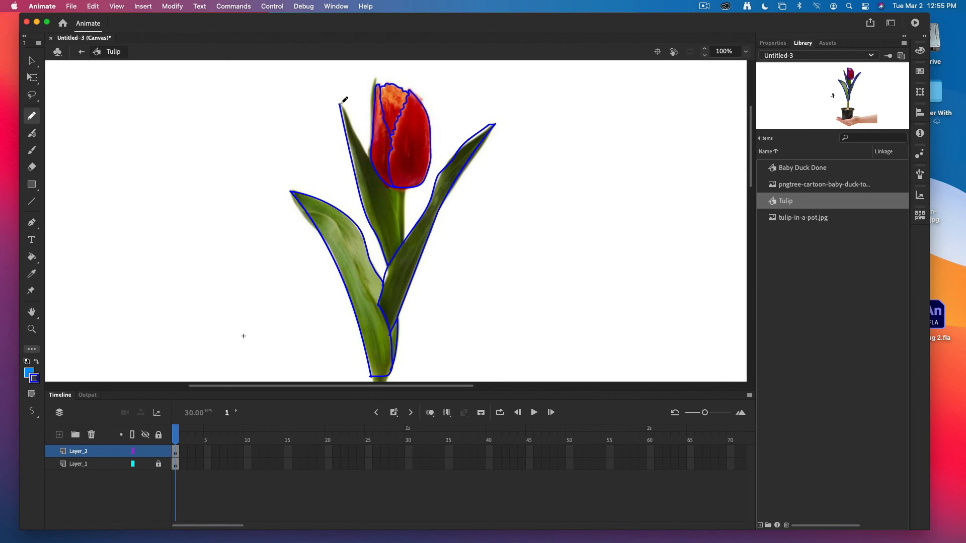
left_click_drag(340, 103, 378, 162)
mouse_move(409, 233)
left_mouse_down()
mouse_move(405, 189)
mouse_move(387, 186)
mouse_move(406, 238)
mouse_move(401, 191)
left_mouse_up()
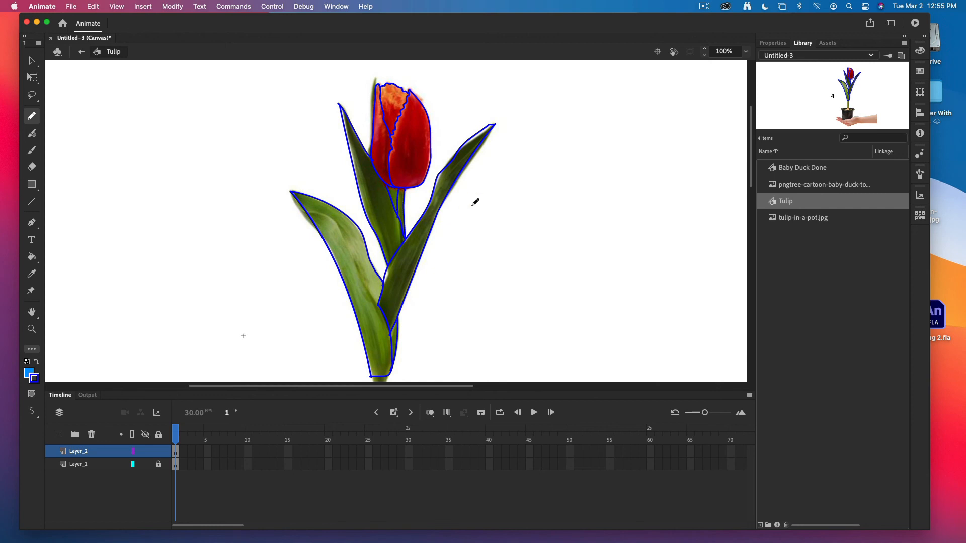
- Trace the lower stem from the base of the leaves down to the bulb in the pot
scroll(399, 288, "down", 3)
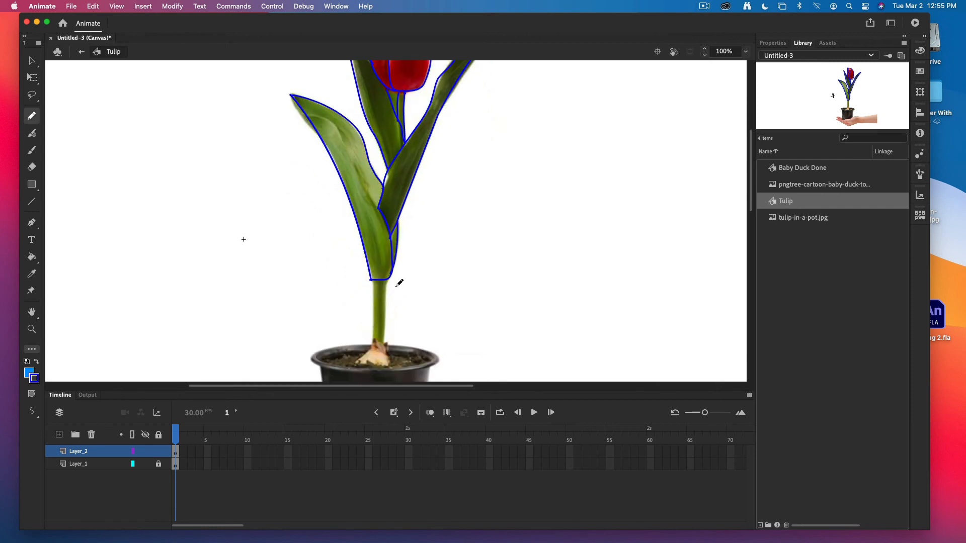
left_click_drag(370, 280, 371, 305)
key("super+z")
mouse_move(372, 284)
left_mouse_down()
mouse_move(376, 355)
mouse_move(385, 351)
mouse_move(387, 280)
left_mouse_up()
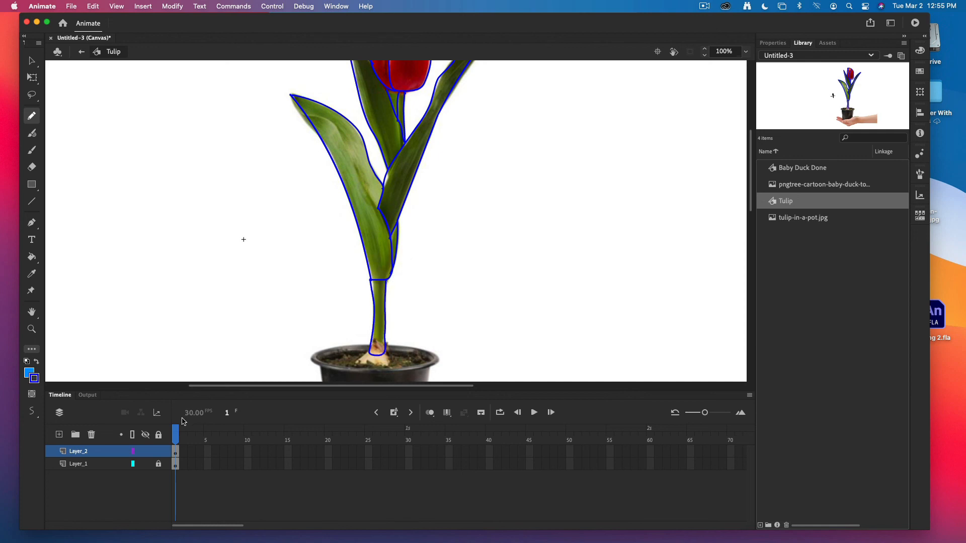
- Hide Layer_1 with the tulip photo and check the traced outline on its own
left_click(146, 466)
scroll(627, 214, "up", 4)
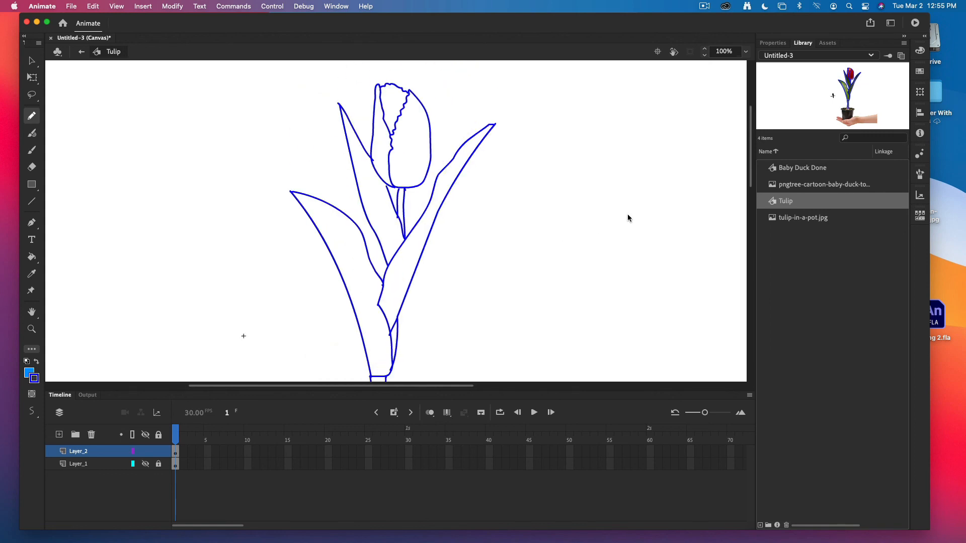
scroll(627, 213, "down", 1)
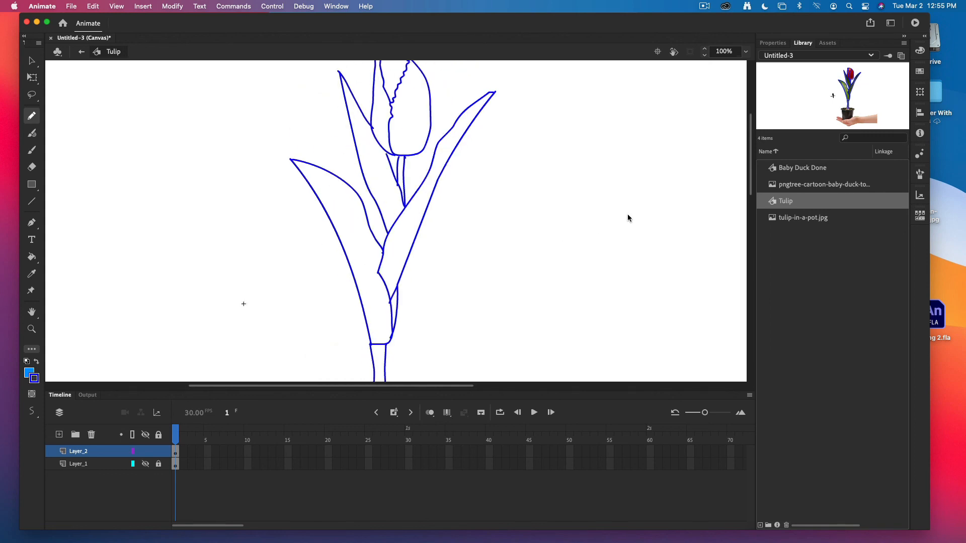
scroll(628, 214, "right", 3)
scroll(627, 213, "up", 4)
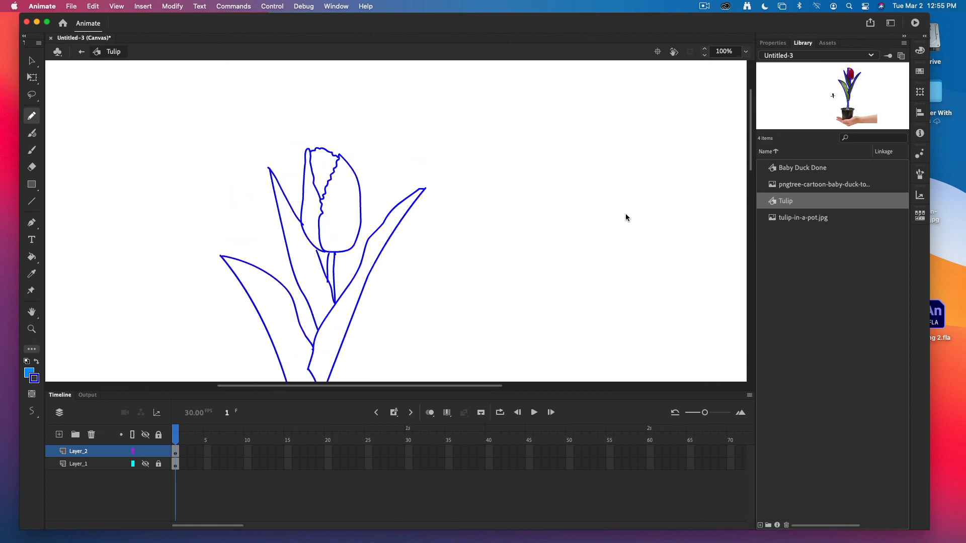
- Set the fill colour to red and fill the tulip's narrow left petal with the Paint Bucket
left_click(28, 373)
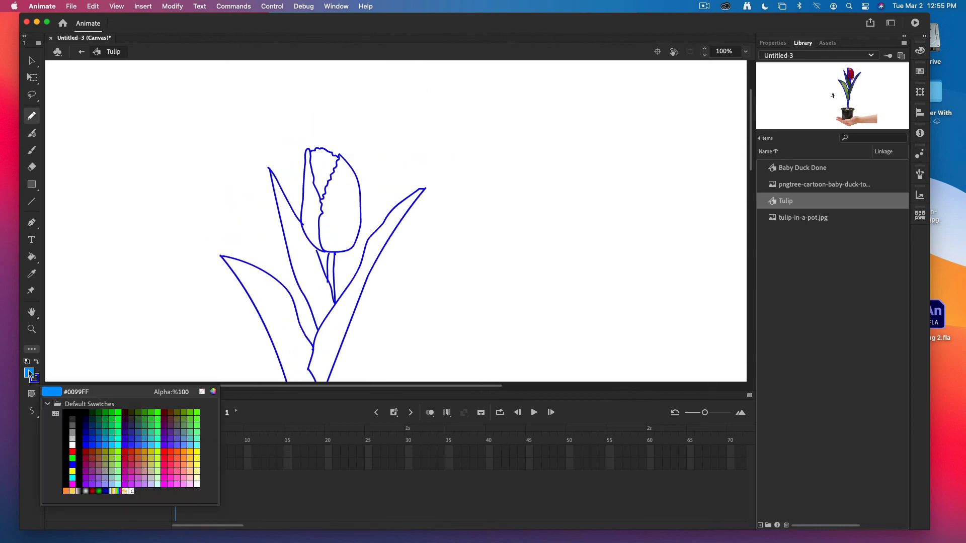
left_click(72, 451)
left_click(32, 257)
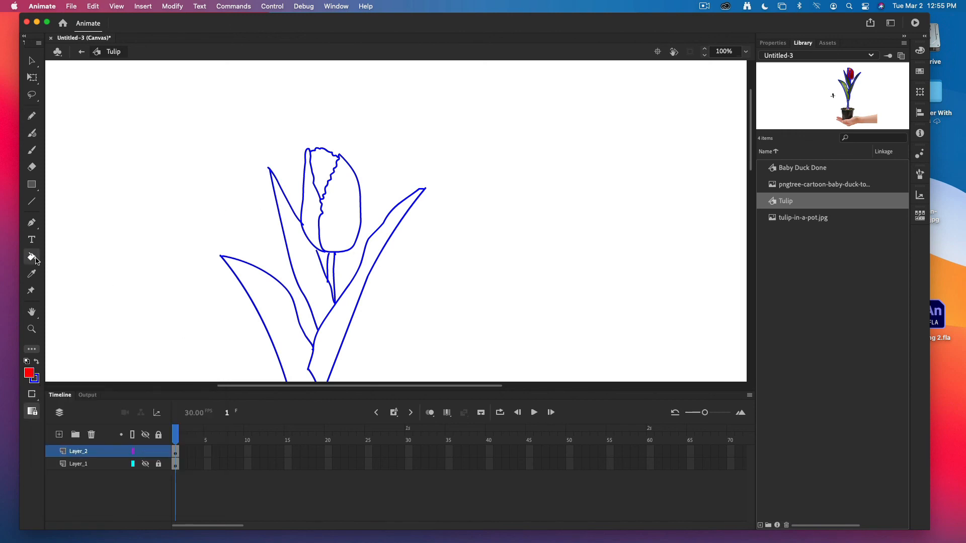
left_click(313, 213)
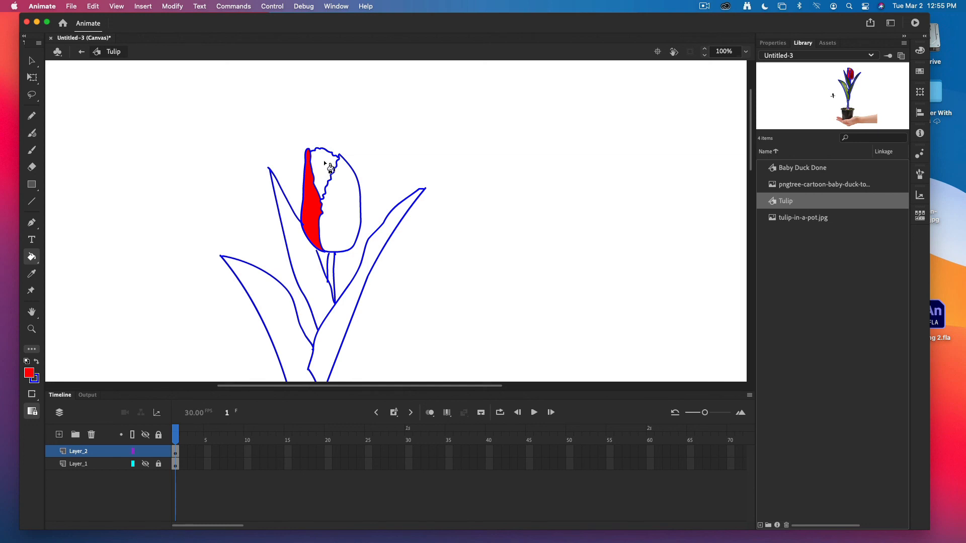
- Set the Paint Bucket to Close Medium Gaps and fill the middle and right petals red
left_click(32, 410)
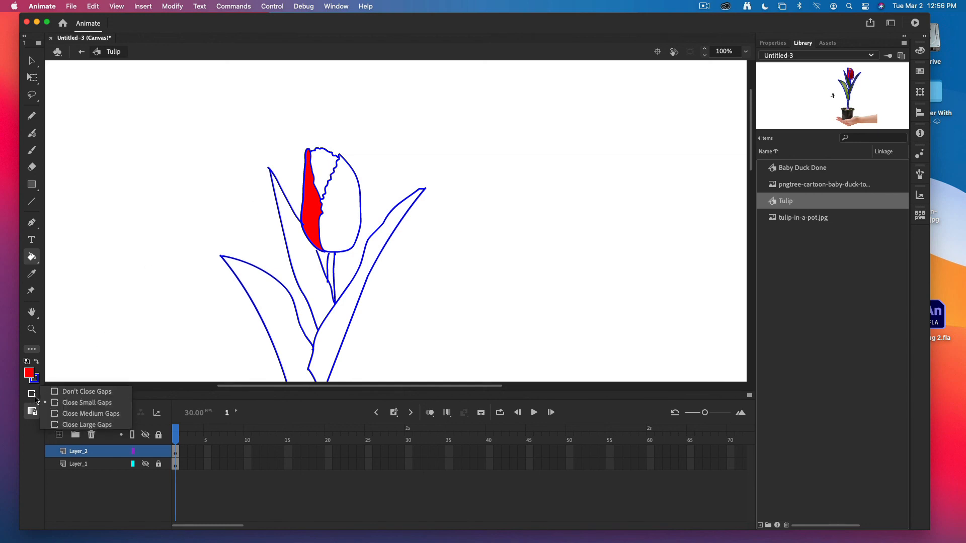
left_click(59, 414)
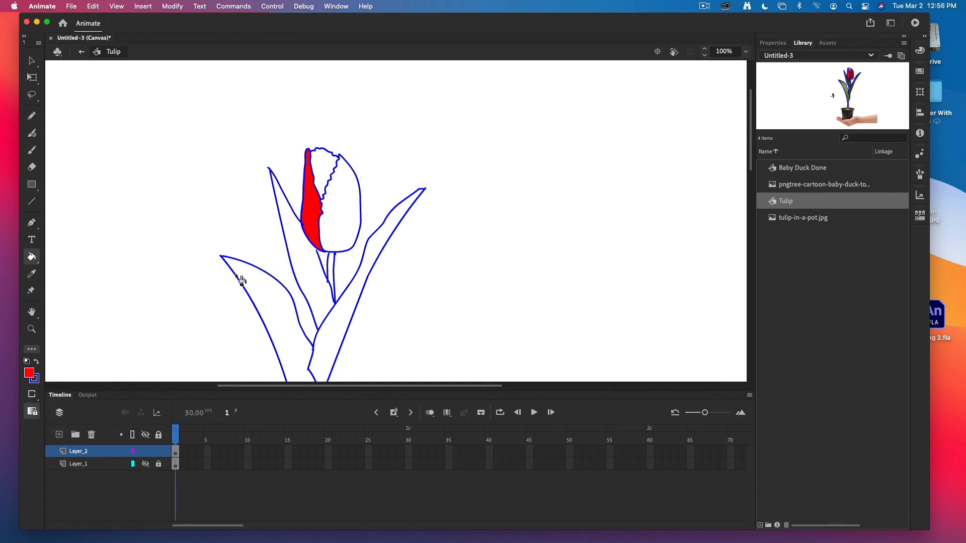
left_click(325, 166)
left_click(341, 197)
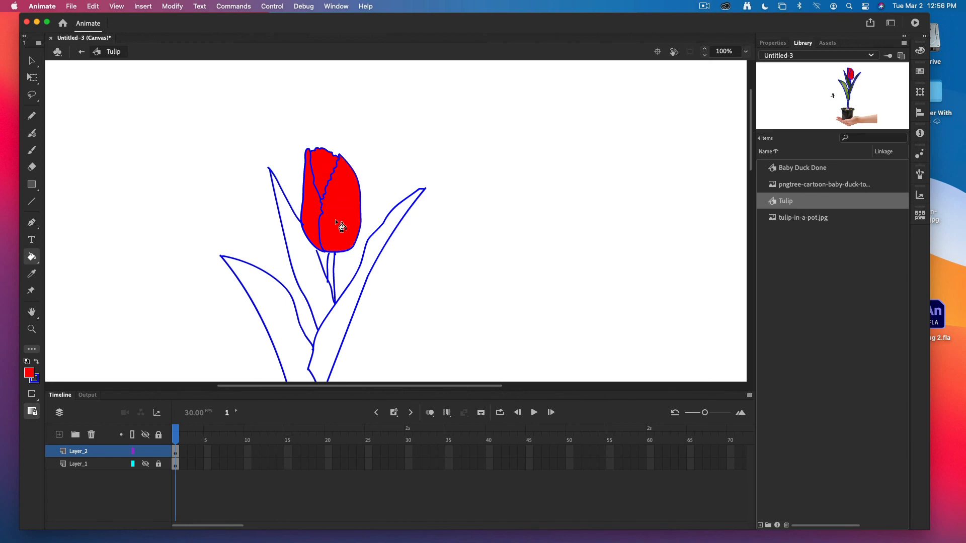
- Show Layer_1 with the tulip photo, sample the right leaf's dark green with the Eyedropper, and fill that leaf with it
scroll(315, 254, "down", 3)
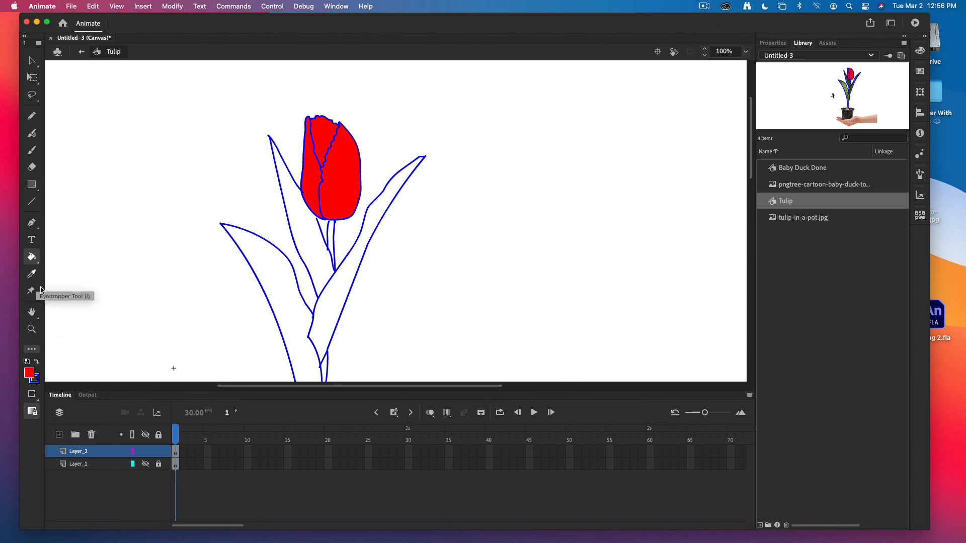
left_click(145, 464)
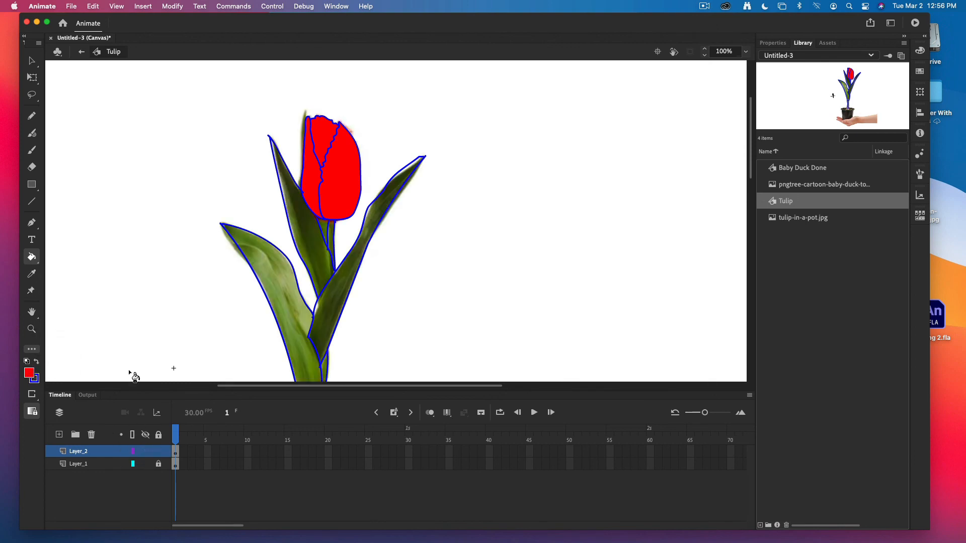
left_click(31, 274)
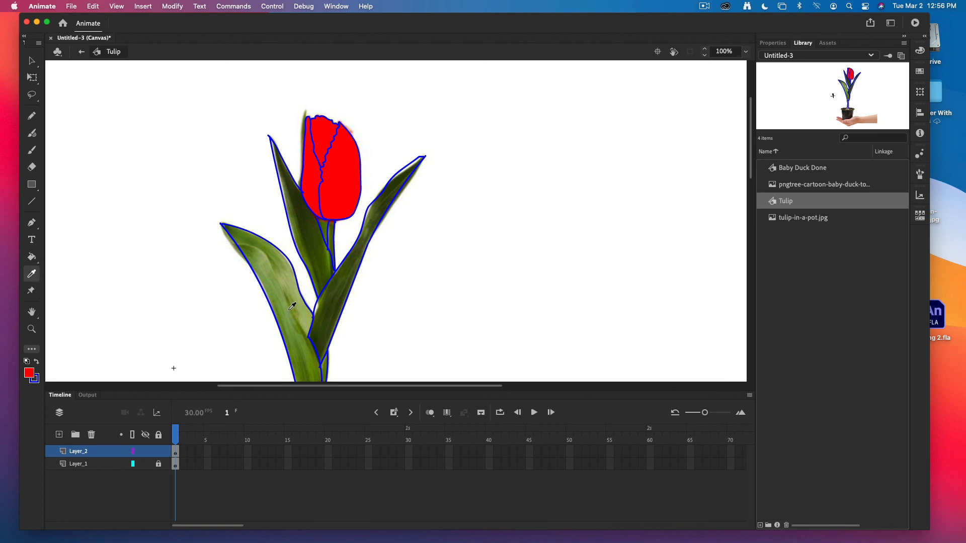
left_click(331, 315)
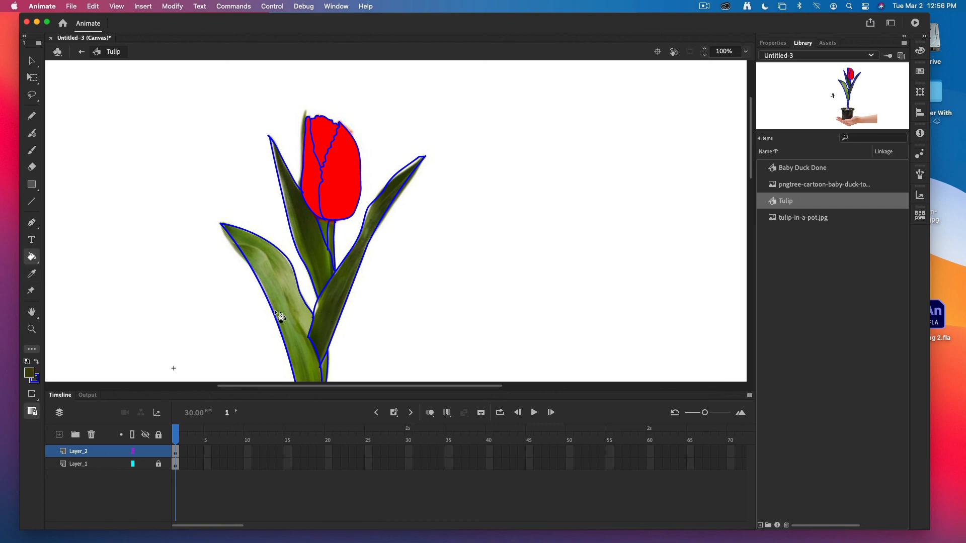
left_click(328, 314)
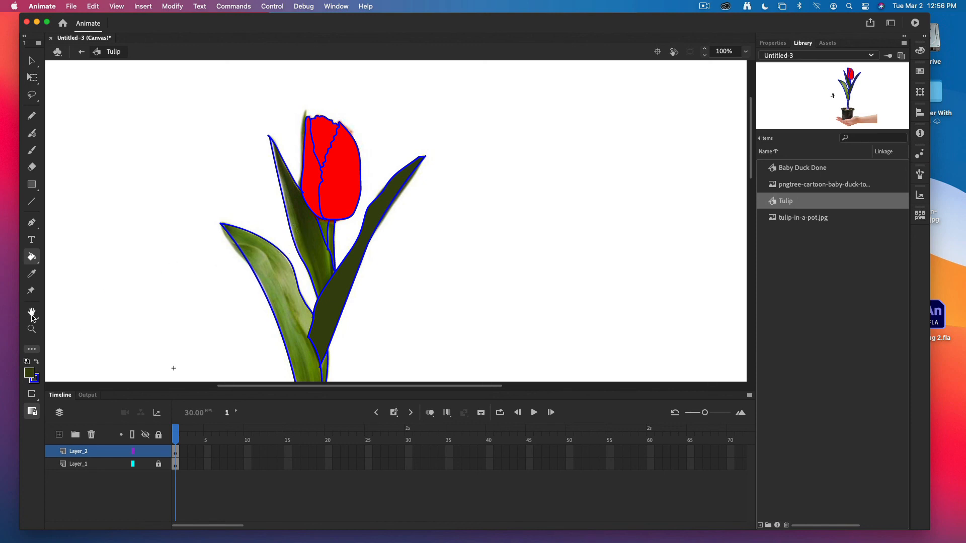
- Sample the green of the leaf behind the bloom from the photo and fill that leaf with it
left_click(31, 273)
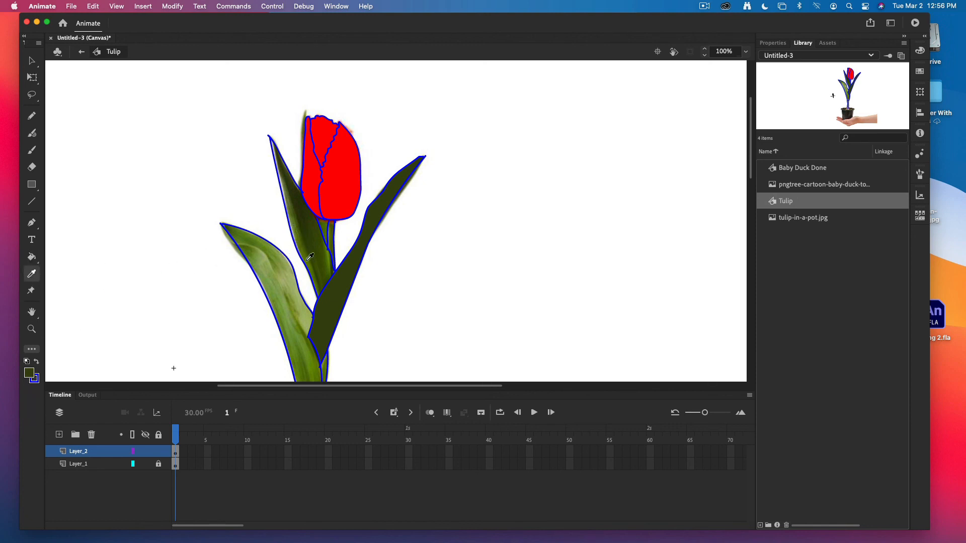
left_click(301, 230)
left_click(301, 237)
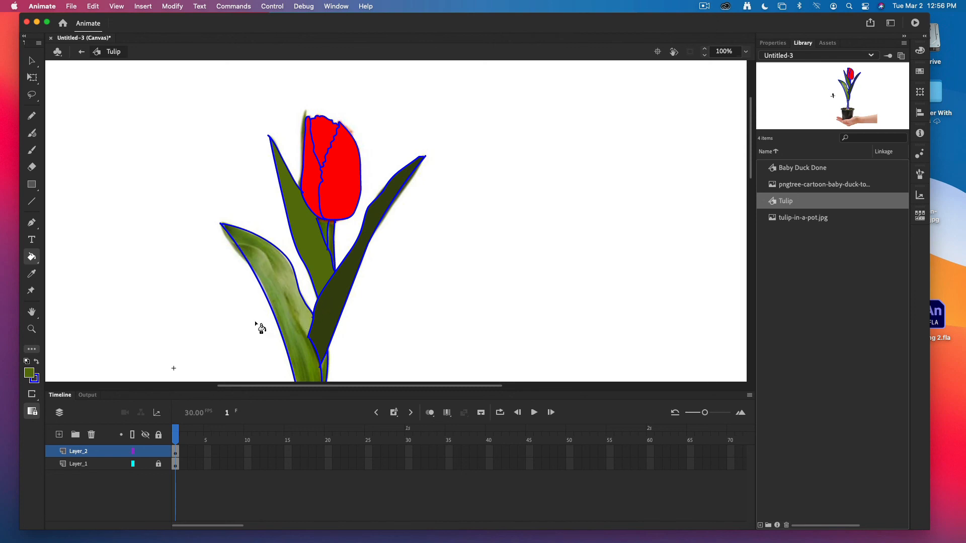
- Divide the left leaf along its fold with lines and curve them to follow the photo
left_click(32, 202)
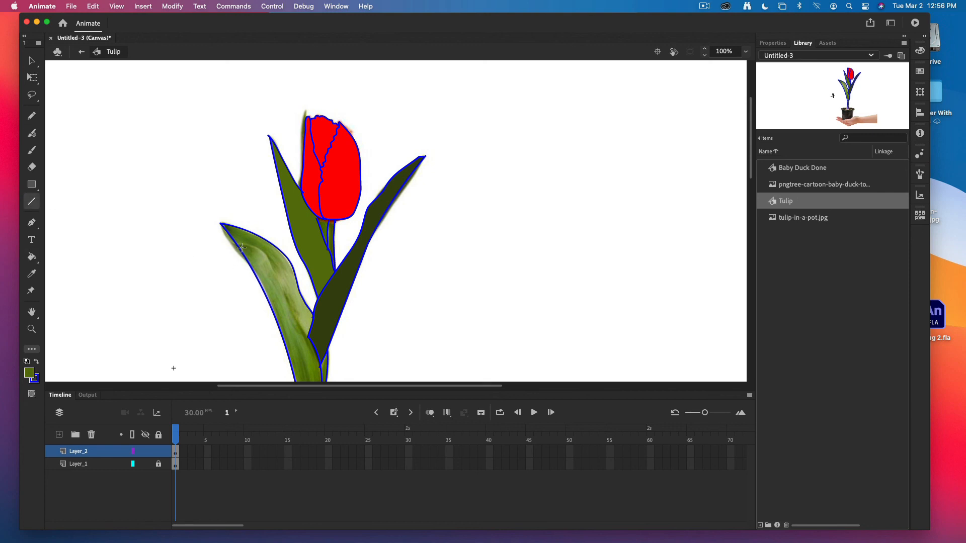
mouse_move(237, 243)
left_mouse_down()
mouse_move(274, 268)
mouse_move(307, 335)
left_mouse_up()
left_click(32, 61)
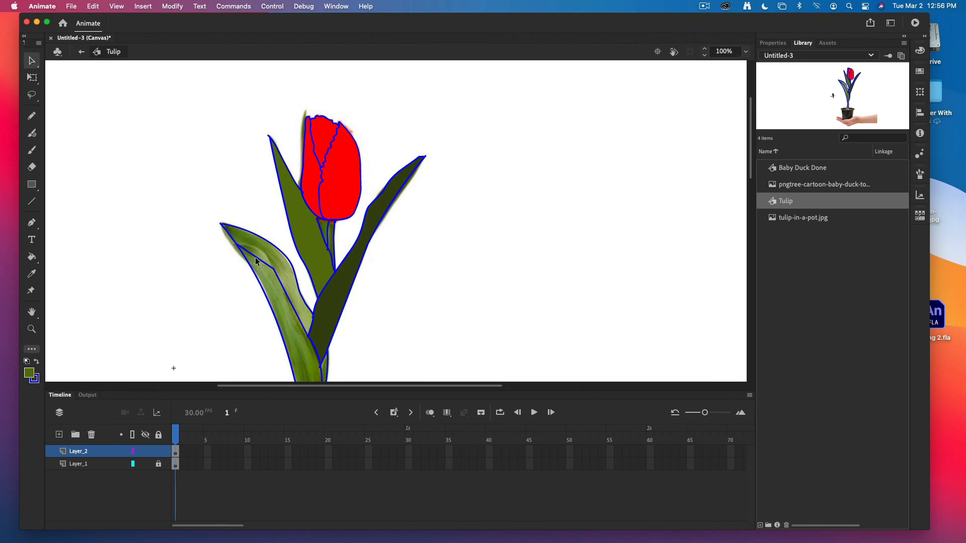
left_click_drag(256, 259, 257, 250)
left_click_drag(287, 293, 288, 293)
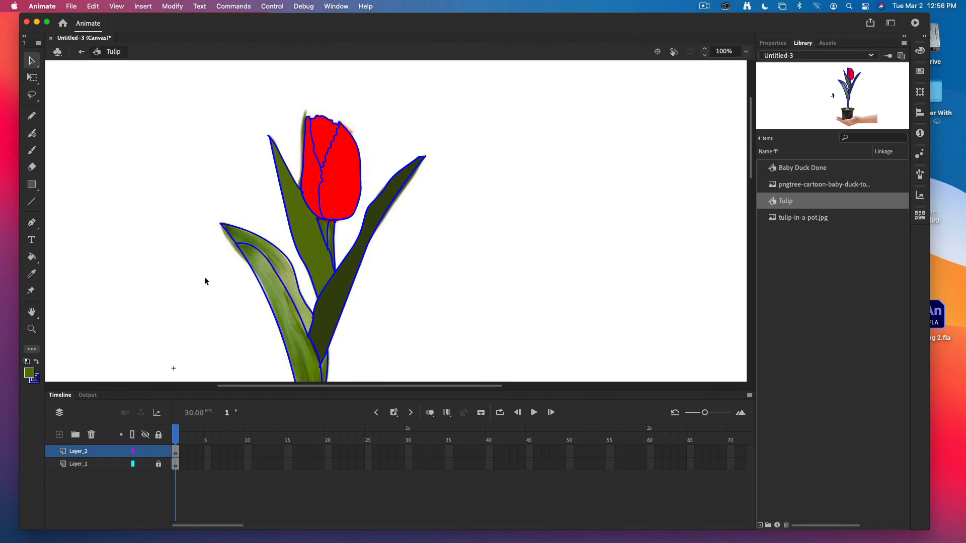
- Fill the left leaf's lower part with its sampled light green and the folded upper part with its sampled darker green
left_click(31, 273)
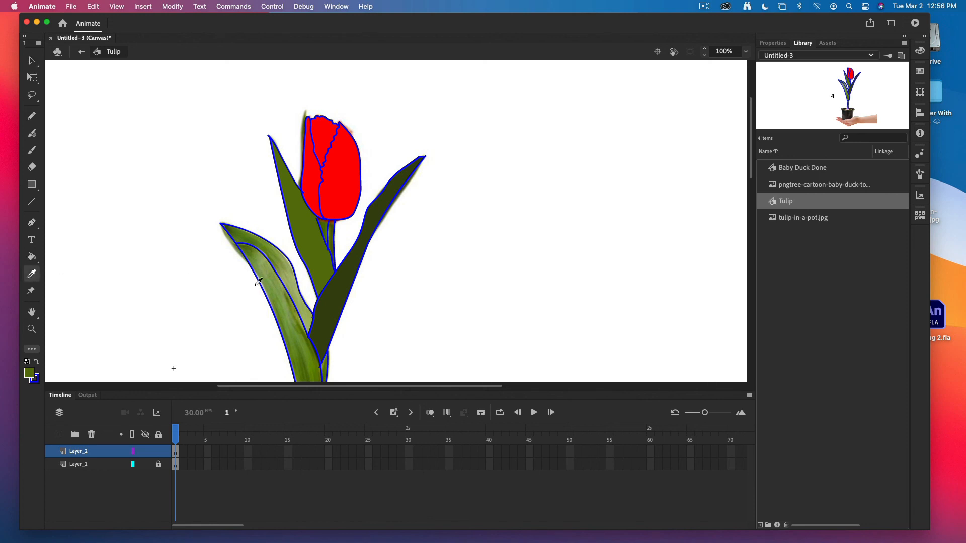
left_click(279, 287)
left_click(273, 297)
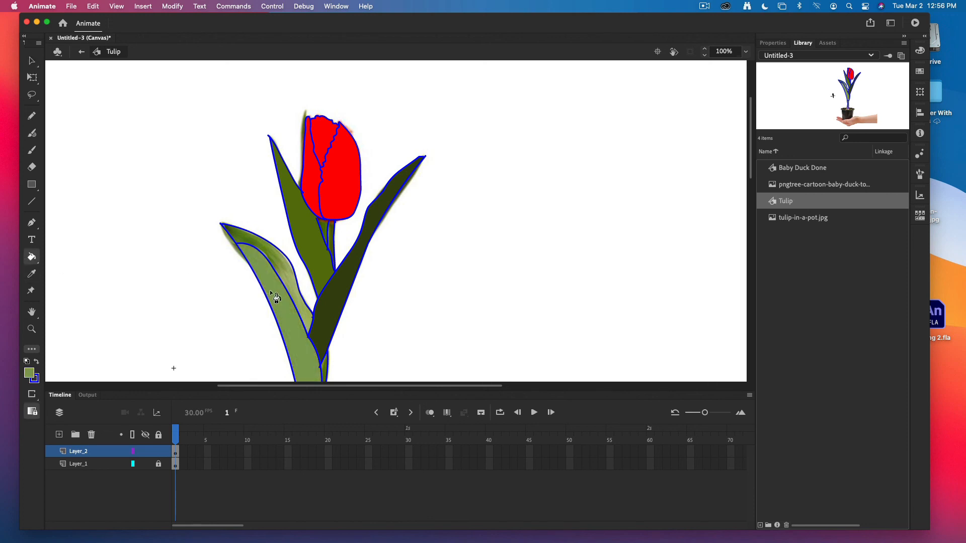
left_click(32, 275)
left_click(241, 237)
left_click(259, 244)
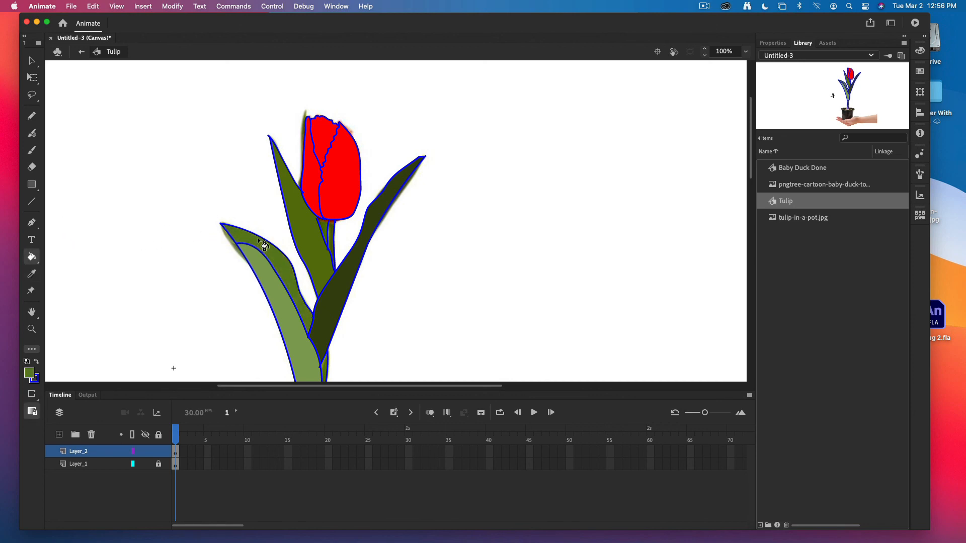
- Fill the lower stem and the short stem section under the petals with the same darker green
scroll(377, 280, "down", 3)
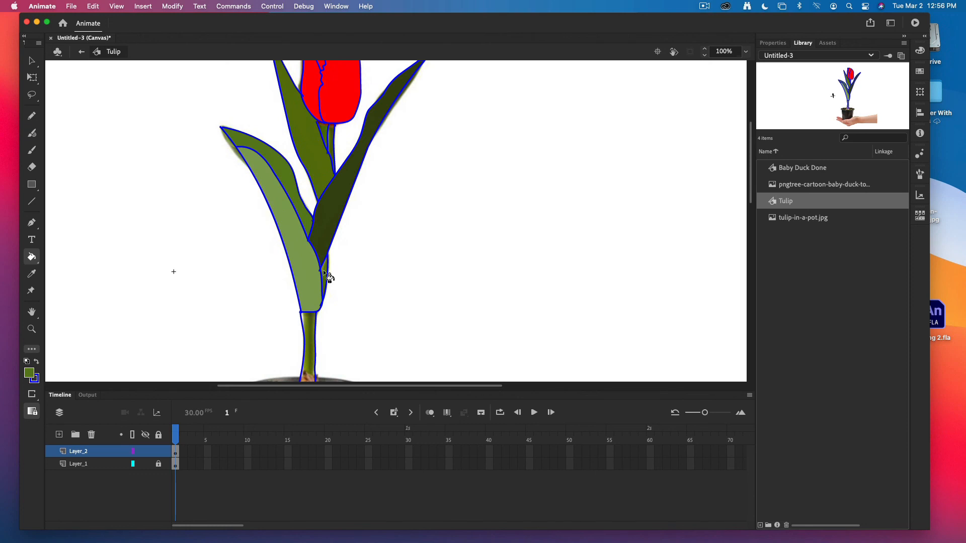
left_click(308, 325)
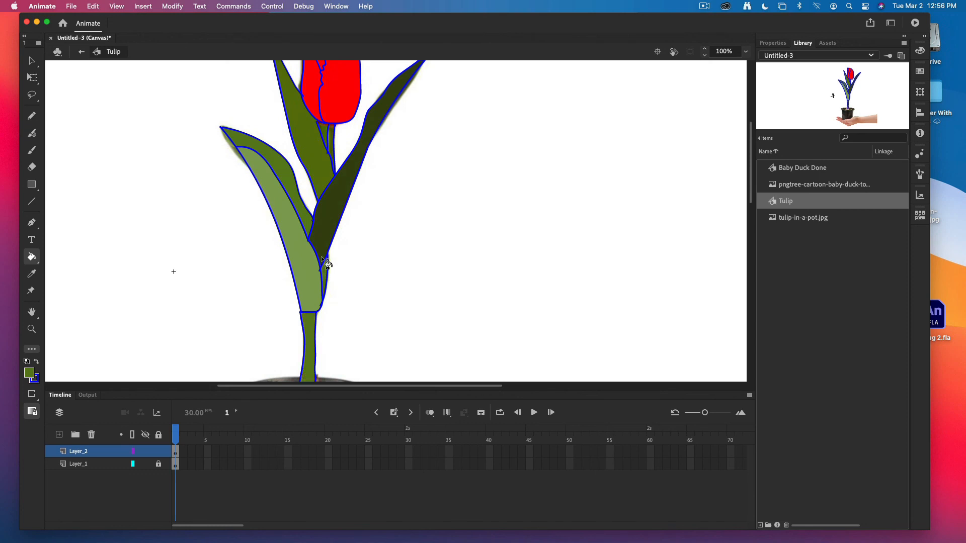
left_click(328, 137)
- Hide Layer_1 and check the coloured tulip on its own
key("z")
left_click(427, 227, "alt")
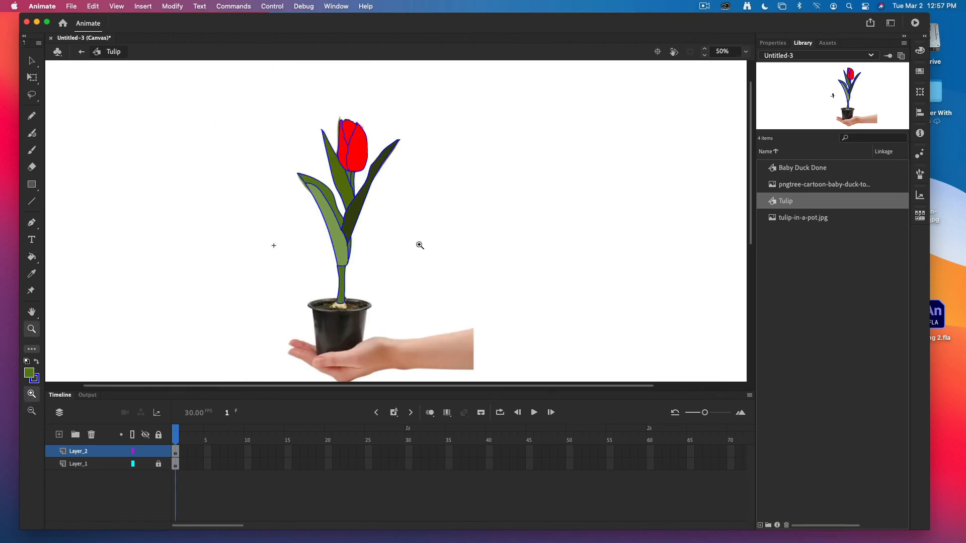
left_click(151, 466)
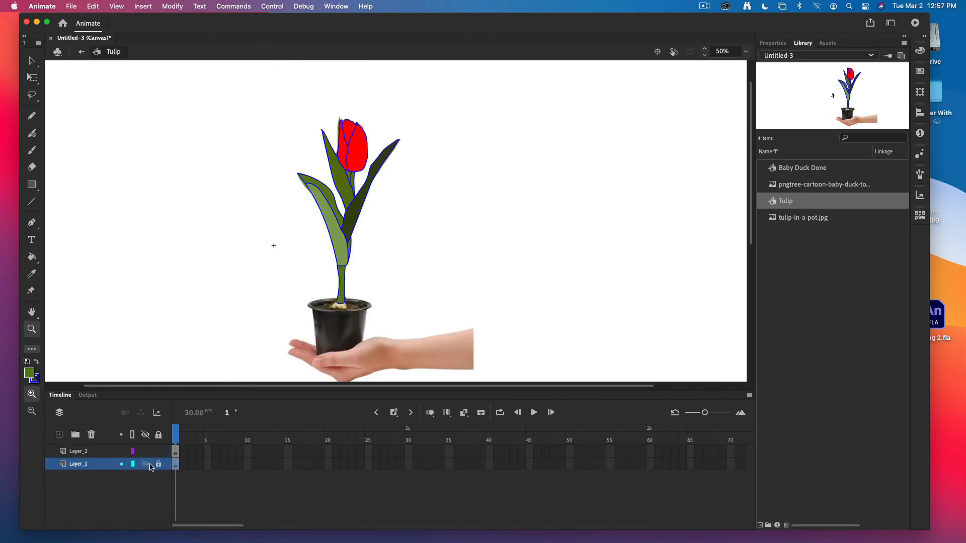
left_click(148, 465)
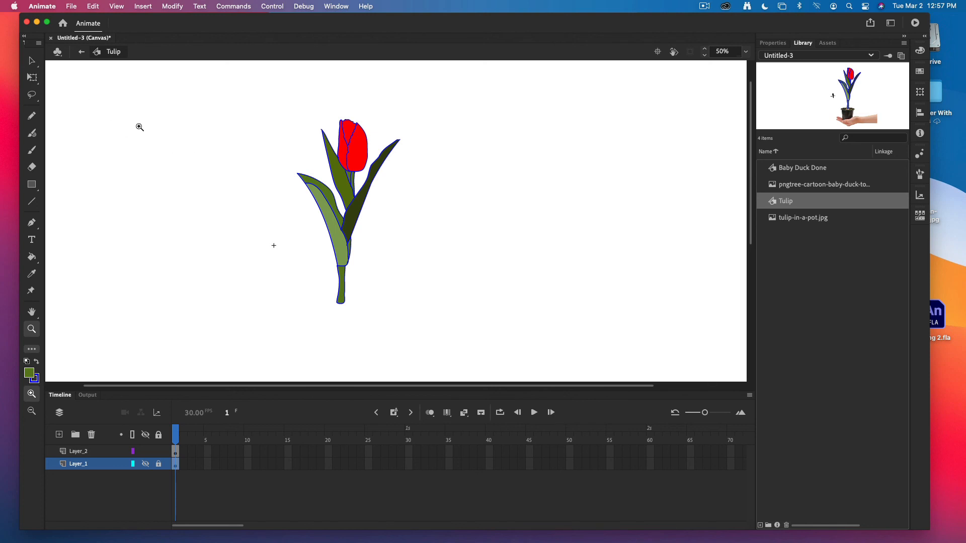
- Select the whole tulip, change its stroke colour to black, and deselect it
key("super+a")
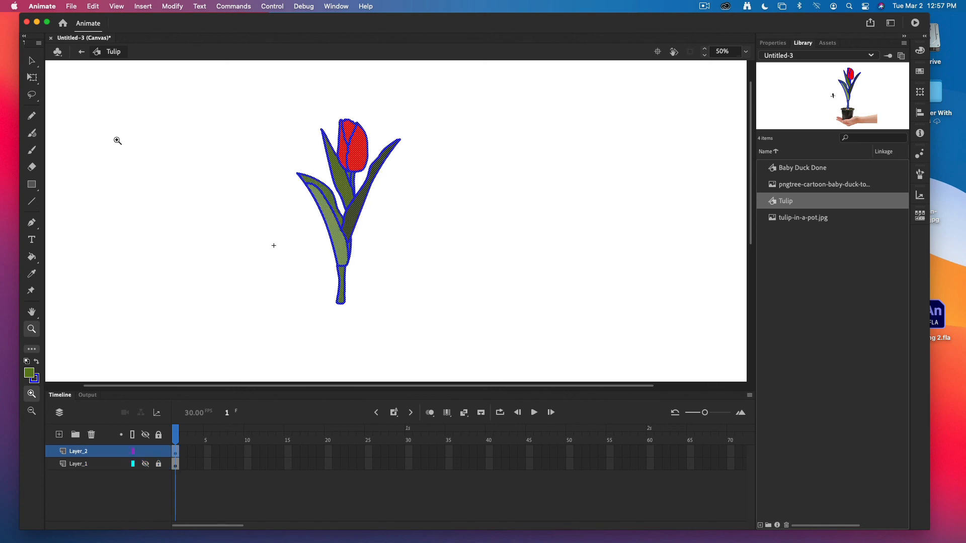
left_click(39, 378)
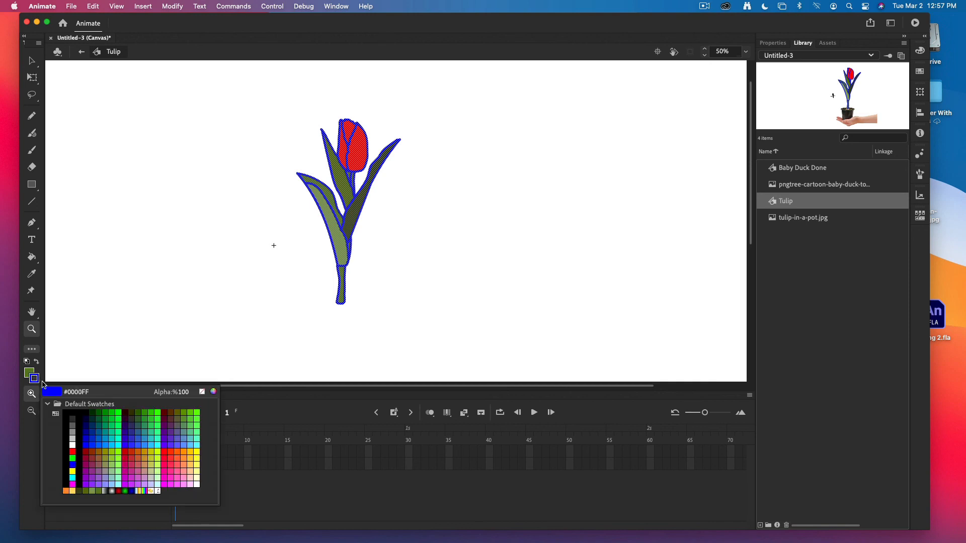
left_click(71, 413)
left_click(195, 303)
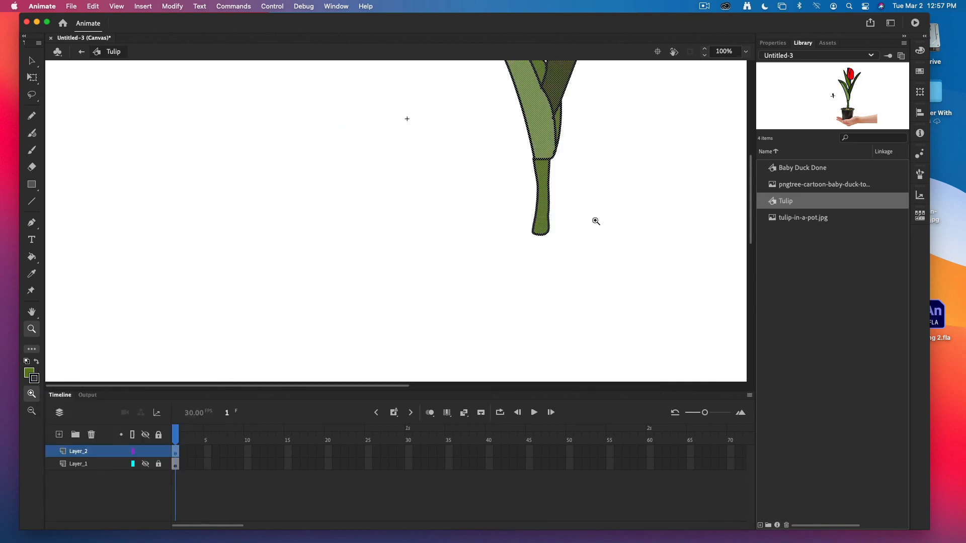
left_click(38, 65)
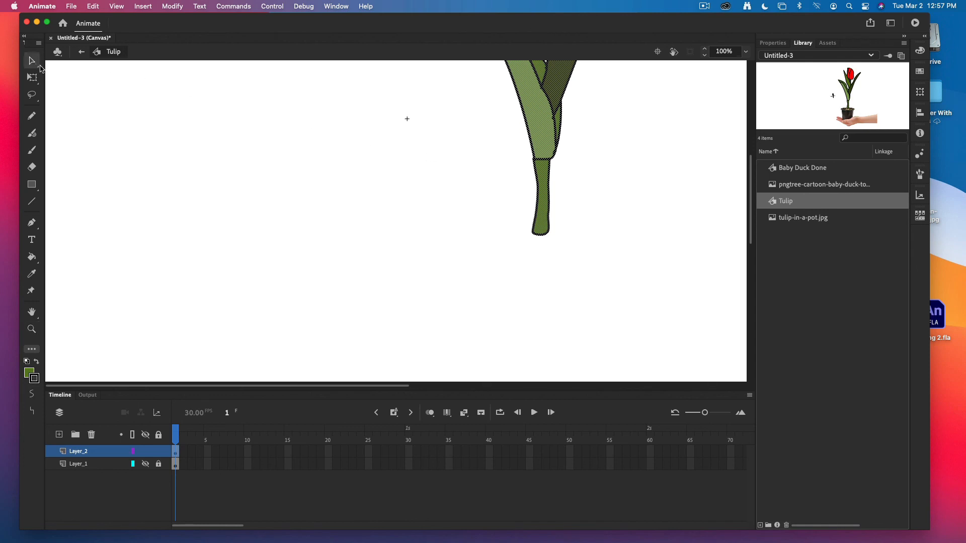
left_click(499, 168)
- Examine the black-outlined tulip at 50% zoom and preview the Baby Duck Done symbol in the library
scroll(500, 181, "up", 10)
scroll(500, 181, "down", 5)
scroll(499, 181, "right", 2)
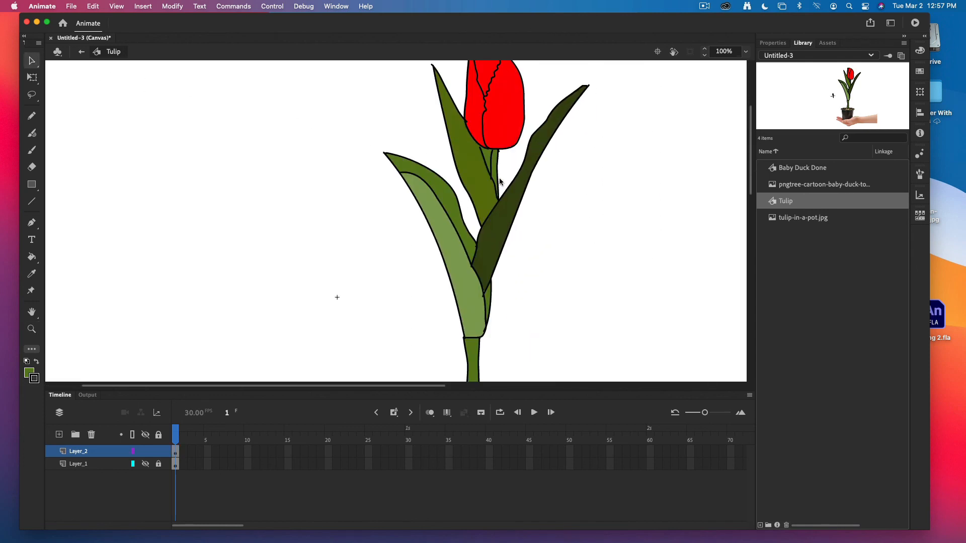
key("z")
left_click(521, 199, "alt")
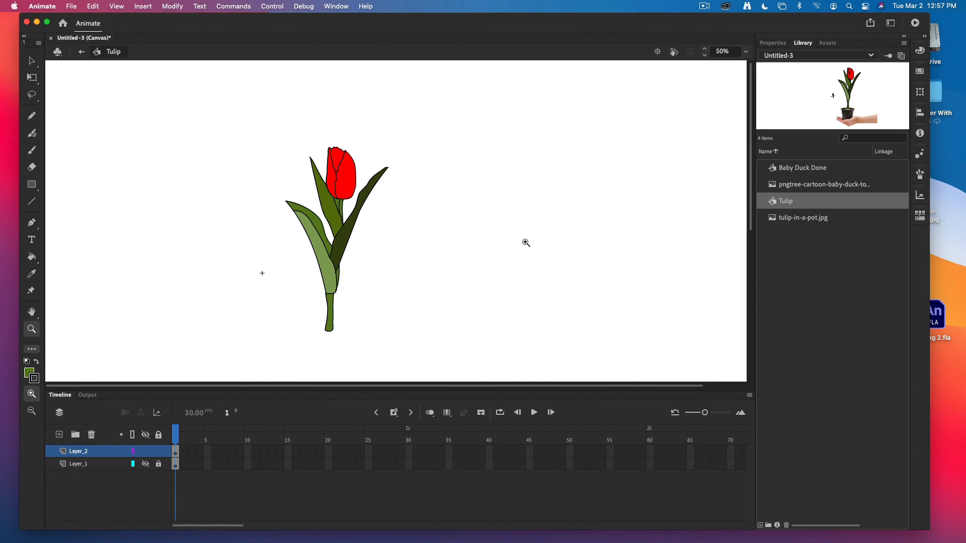
scroll(528, 243, "right", 2)
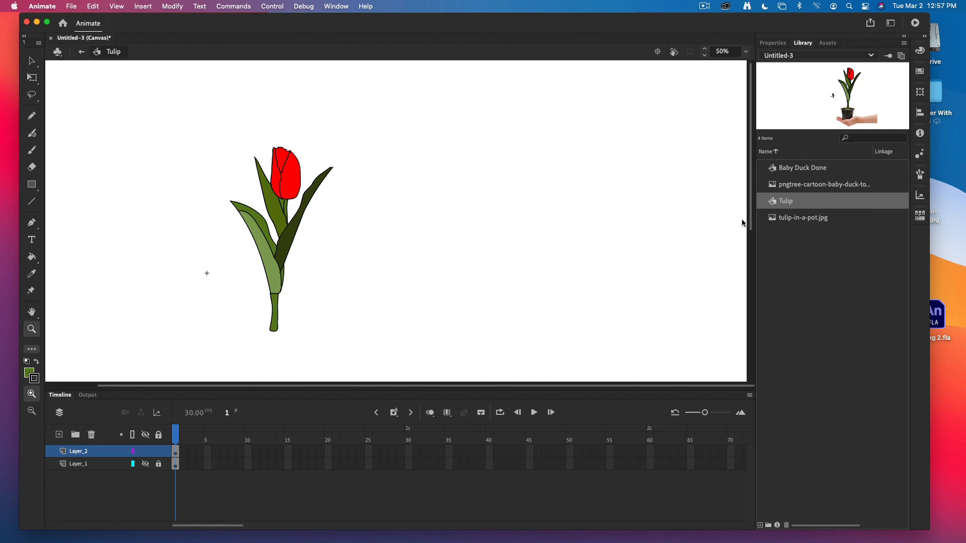
left_click(774, 172)
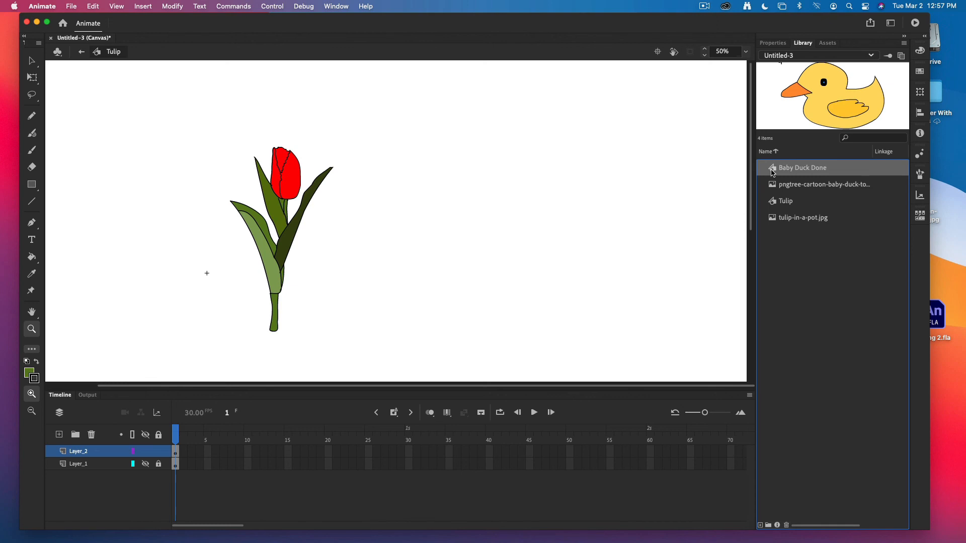
- Show Layer_1 again and delete that layer with the tulip photo from the Tulip symbol
left_click(145, 465)
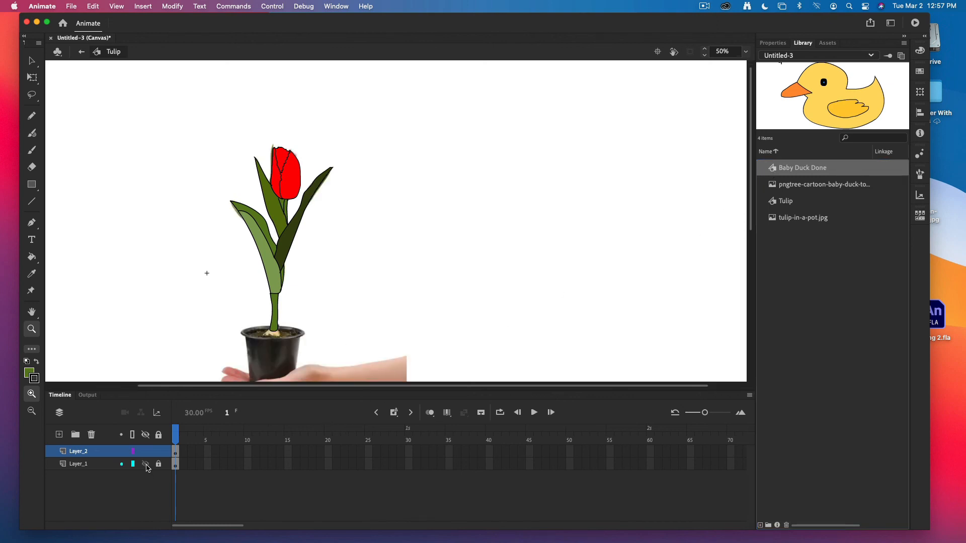
left_click(98, 465)
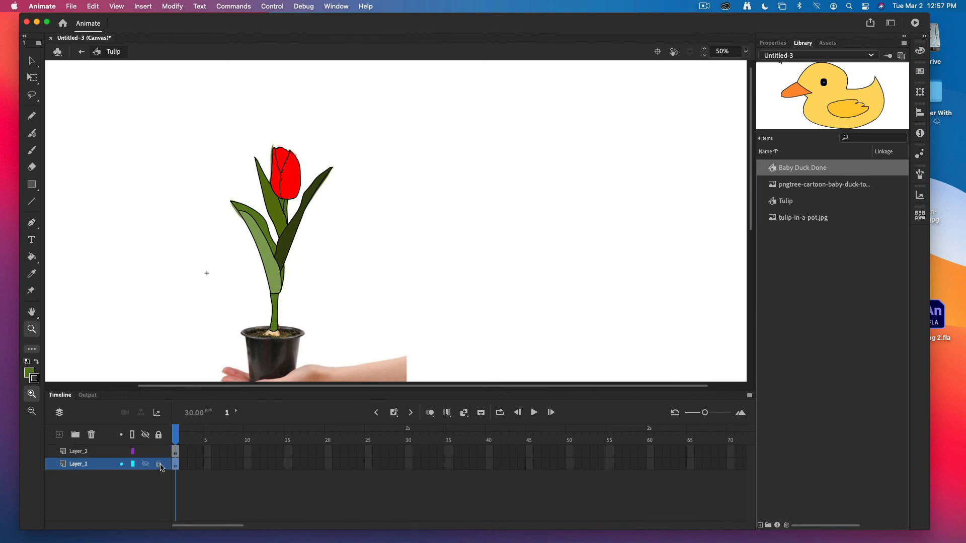
left_click(91, 435)
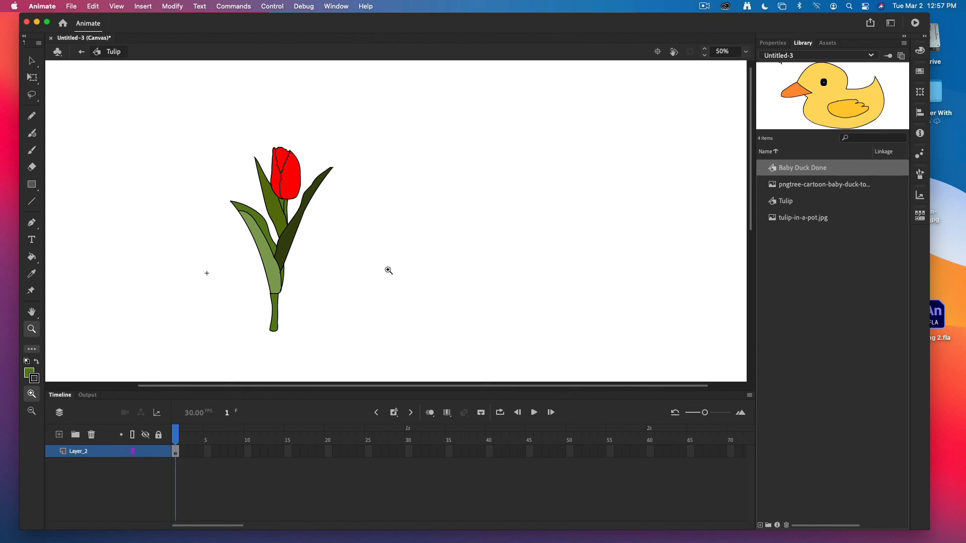
scroll(390, 267, "left", 3)
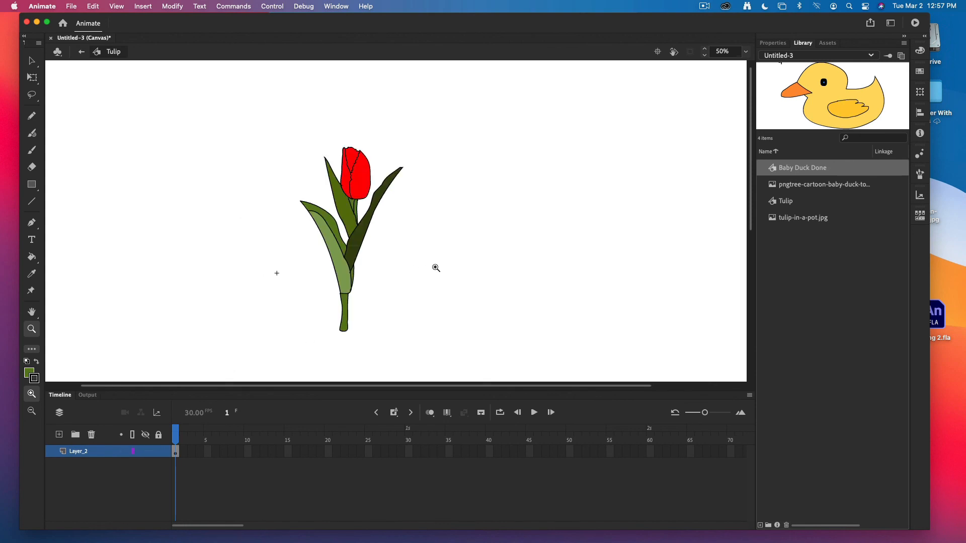
- Return to Scene 1 and set the stage zoom to 75%
left_click(82, 52)
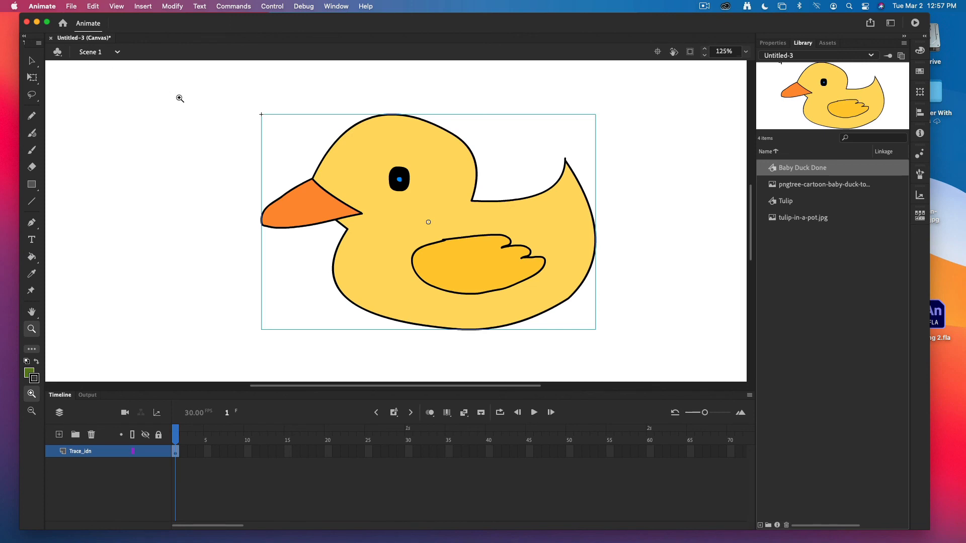
left_click(746, 51)
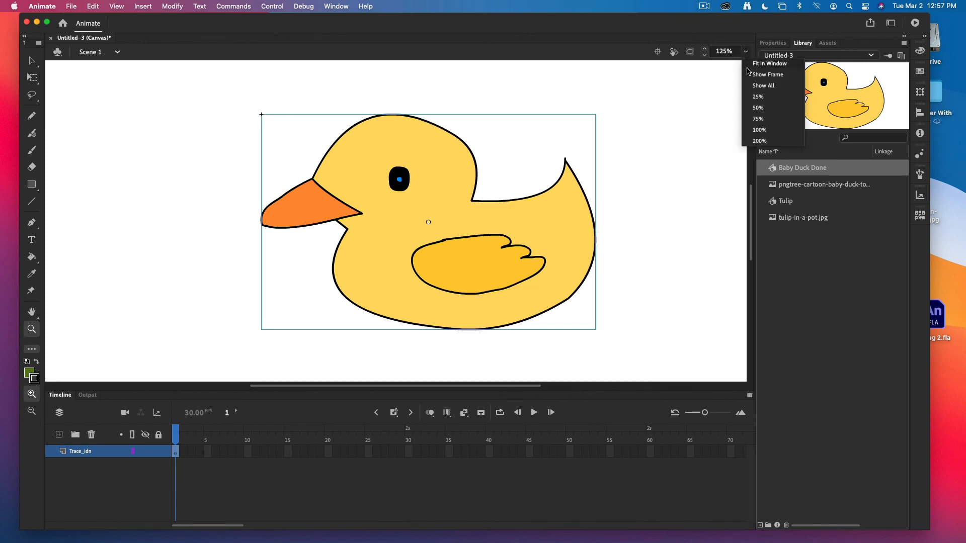
left_click(760, 120)
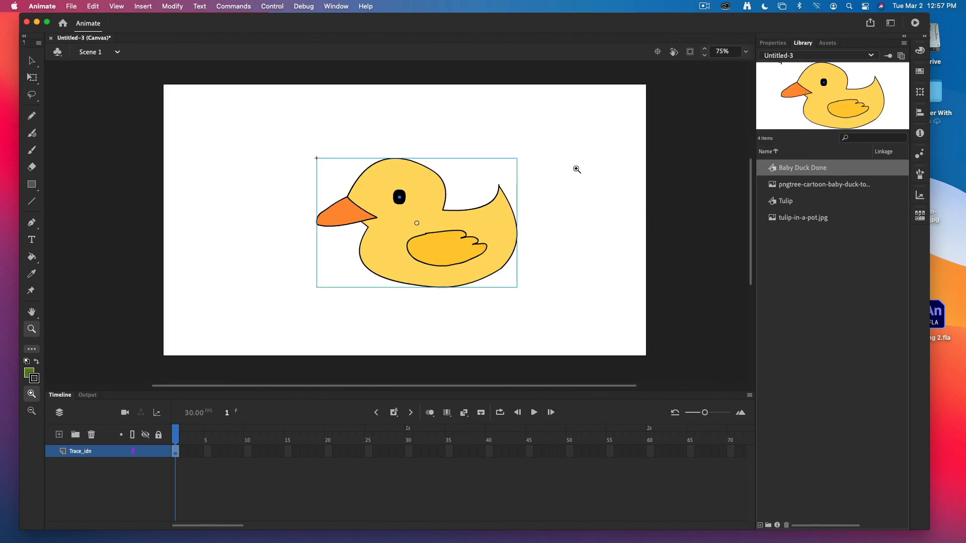